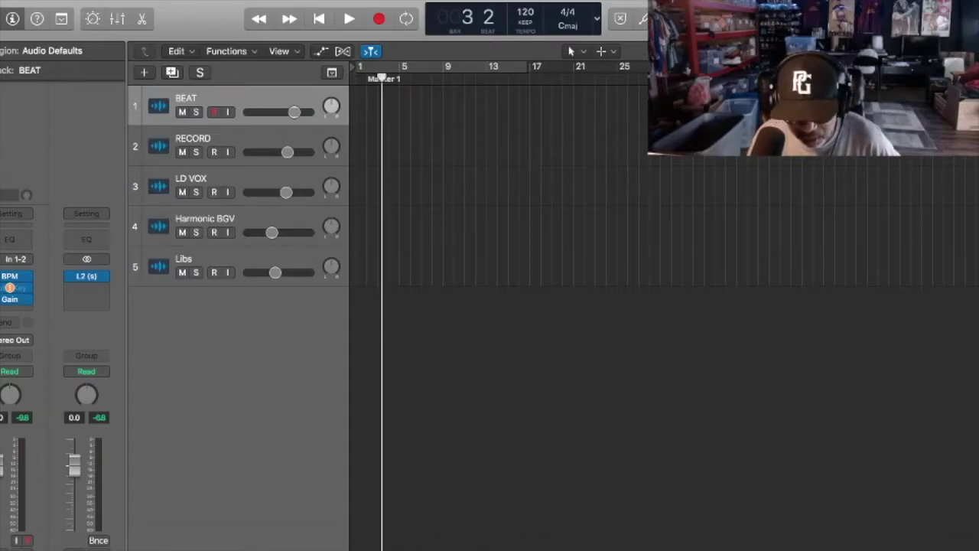
Switch to Finder, show the key folders under unison midi pack > Reggae on the Drum Kits And Sessions drive, and uncover the tracks area.
{"action": "left_click_drag", "start_coordinate": [0, 46], "coordinate": [491, 89]}
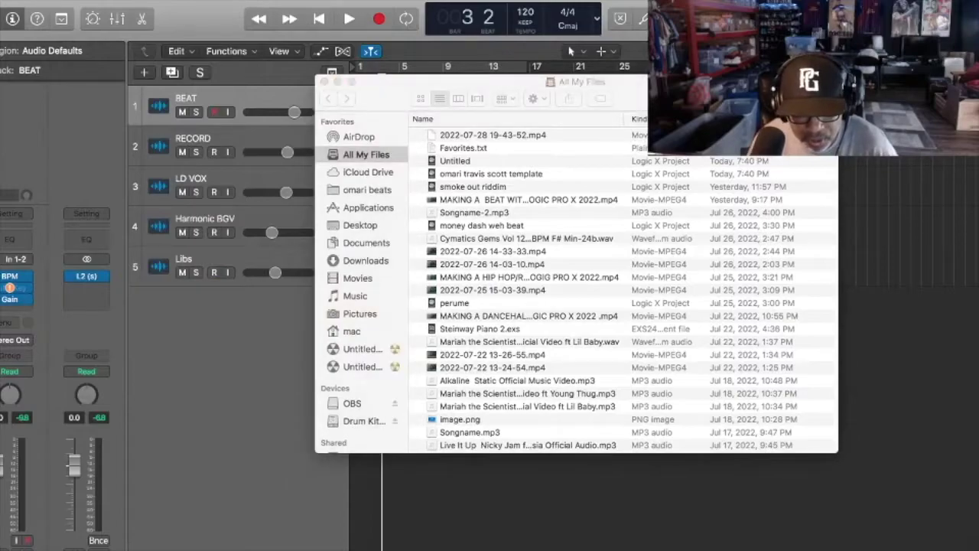
{"action": "left_click", "coordinate": [367, 422]}
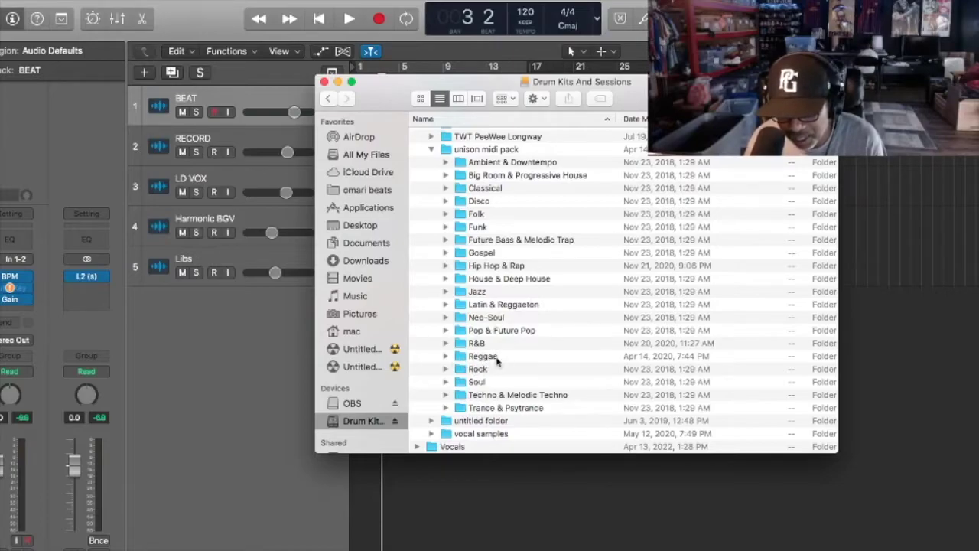
{"action": "left_click", "coordinate": [446, 357]}
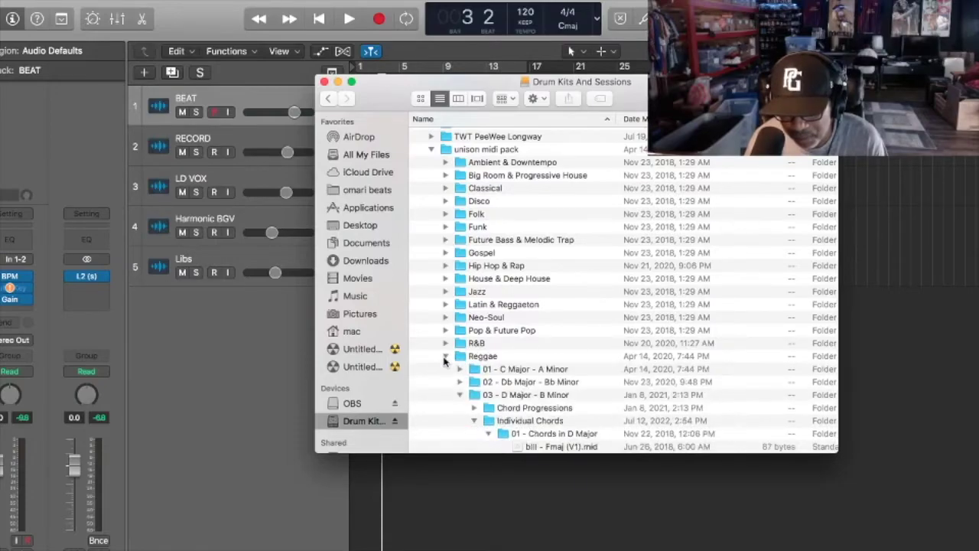
{"action": "left_click", "coordinate": [488, 433]}
{"action": "left_click", "coordinate": [474, 421]}
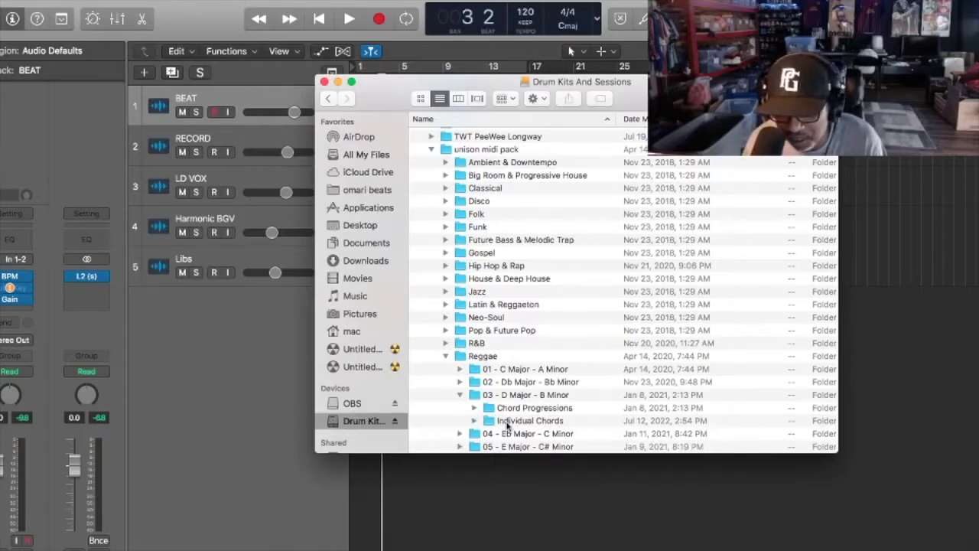
{"action": "left_click", "coordinate": [460, 394]}
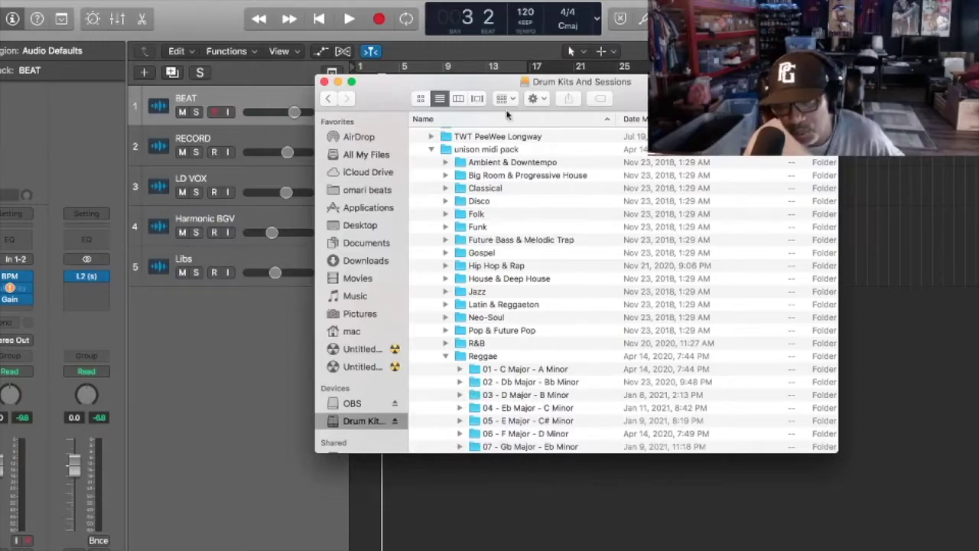
{"action": "left_click_drag", "start_coordinate": [492, 85], "coordinate": [746, 134]}
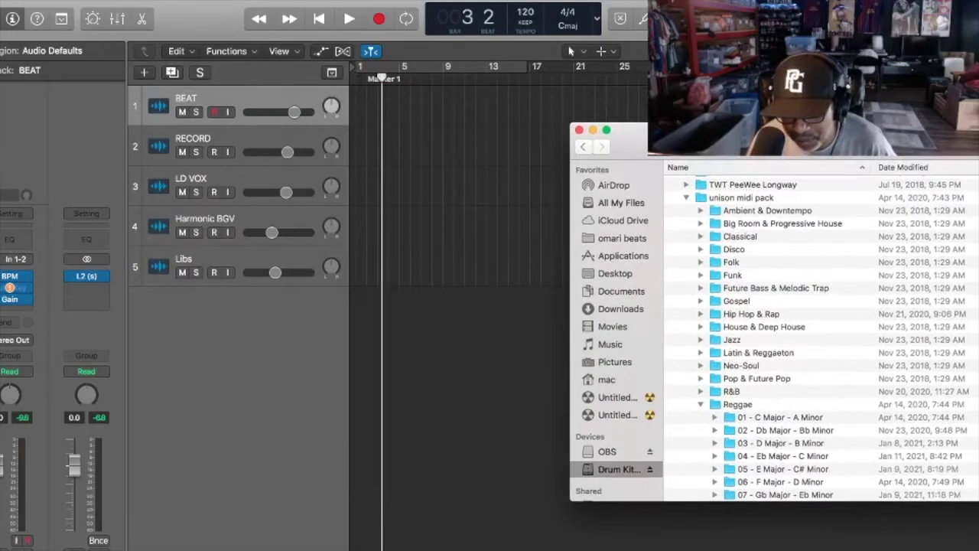
Import the first MIDI file of Reggae > 01 - C Major - A Minor > Chord Progressions > 01 - C Major Progressions as a new track at bar 1.
{"action": "left_click", "coordinate": [715, 418]}
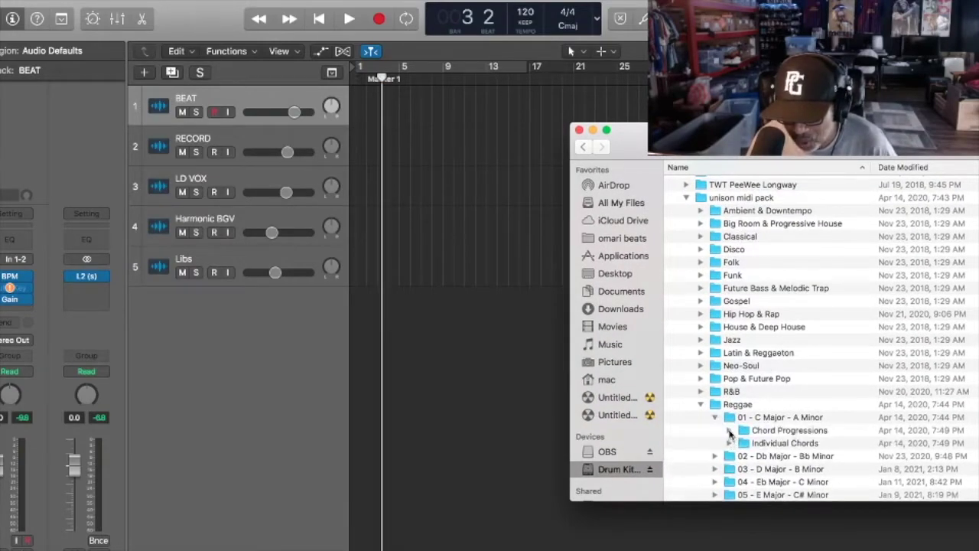
{"action": "left_click", "coordinate": [729, 432]}
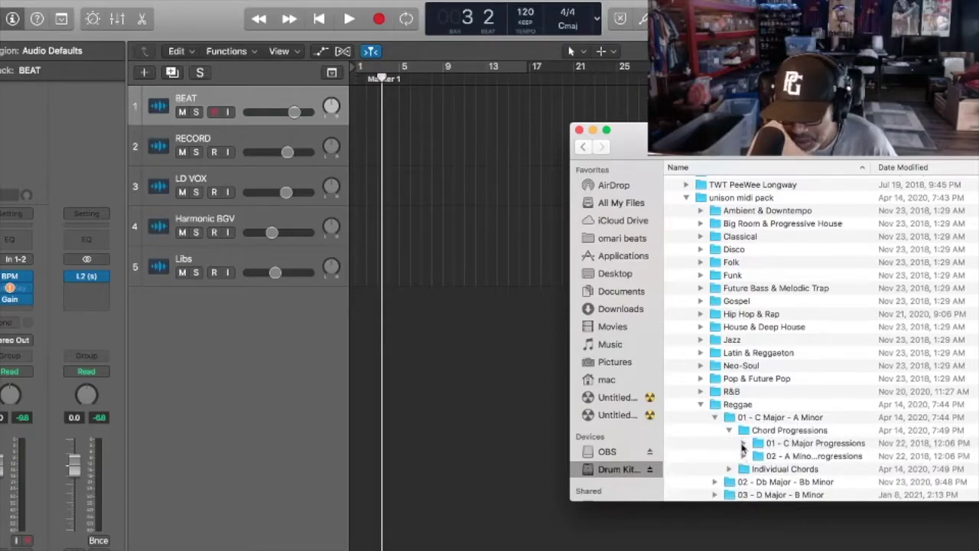
{"action": "left_click", "coordinate": [743, 444]}
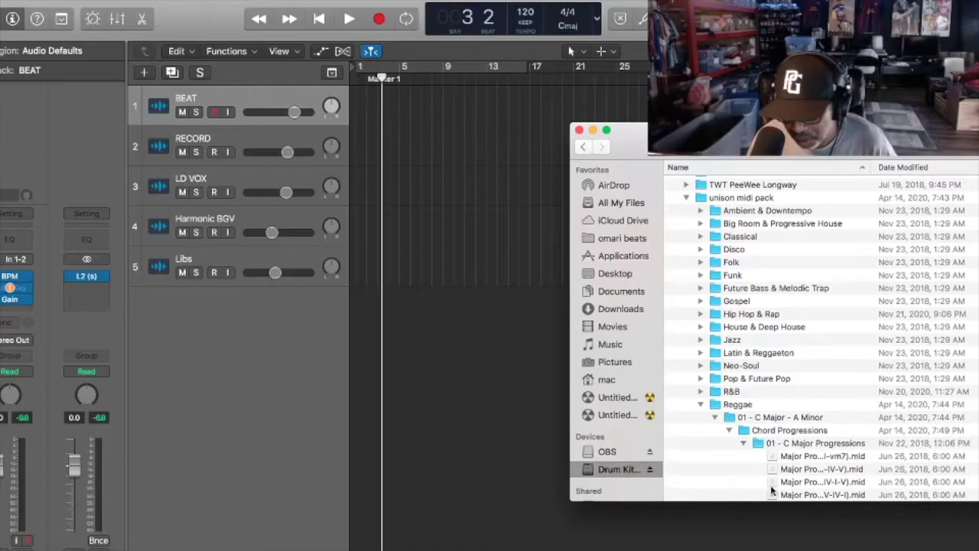
{"action": "left_click_drag", "start_coordinate": [811, 457], "coordinate": [357, 321]}
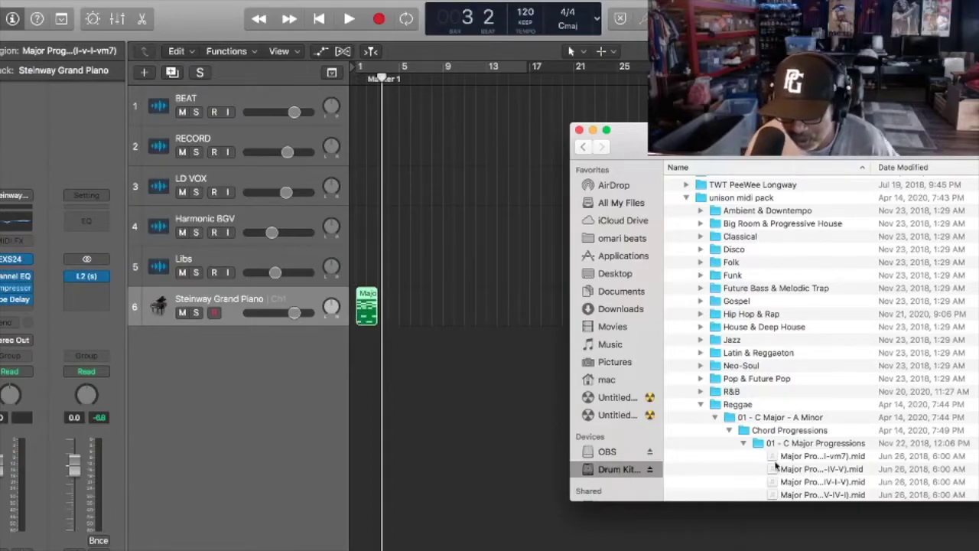
Collapse the expanded chord progression and Reggae folders and close the Finder window.
{"action": "left_click", "coordinate": [743, 443]}
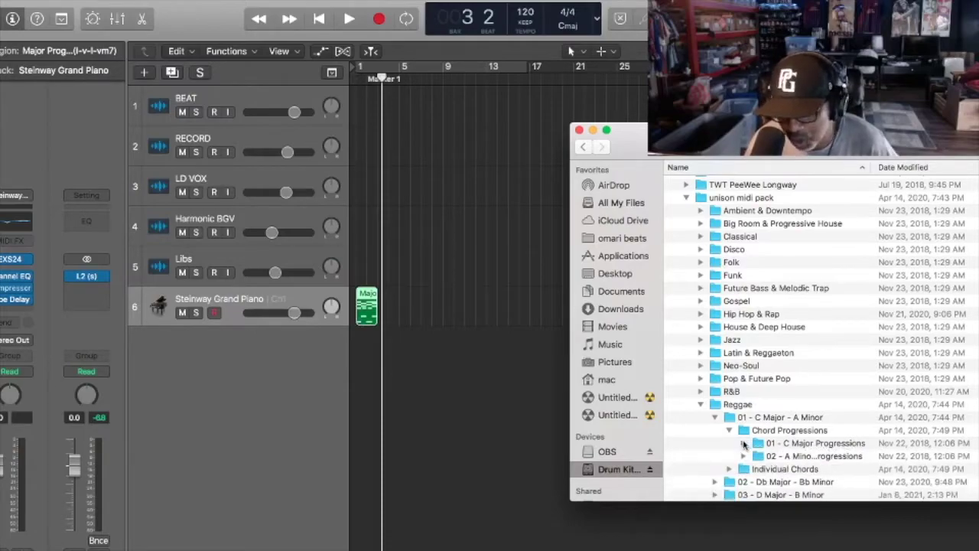
{"action": "left_click", "coordinate": [729, 429]}
{"action": "left_click", "coordinate": [714, 417]}
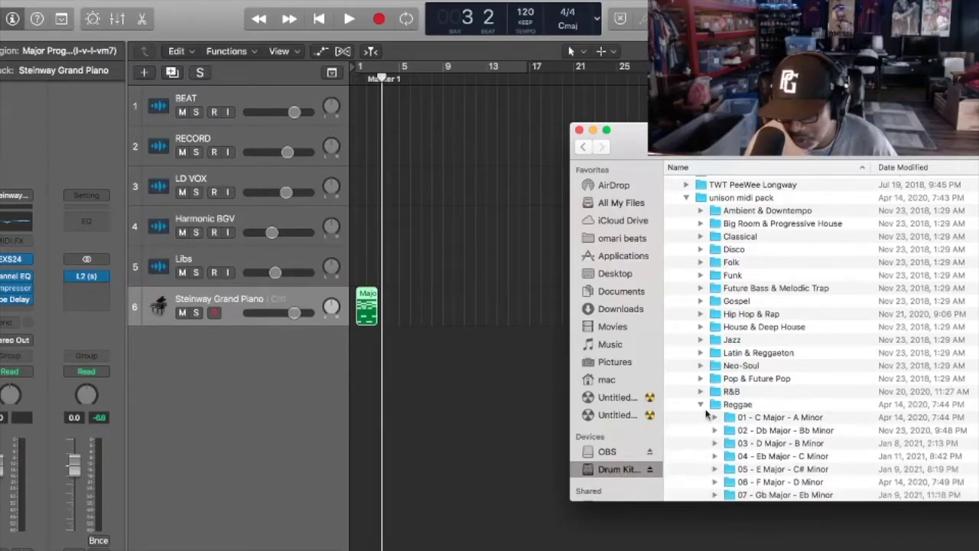
{"action": "left_click", "coordinate": [700, 405]}
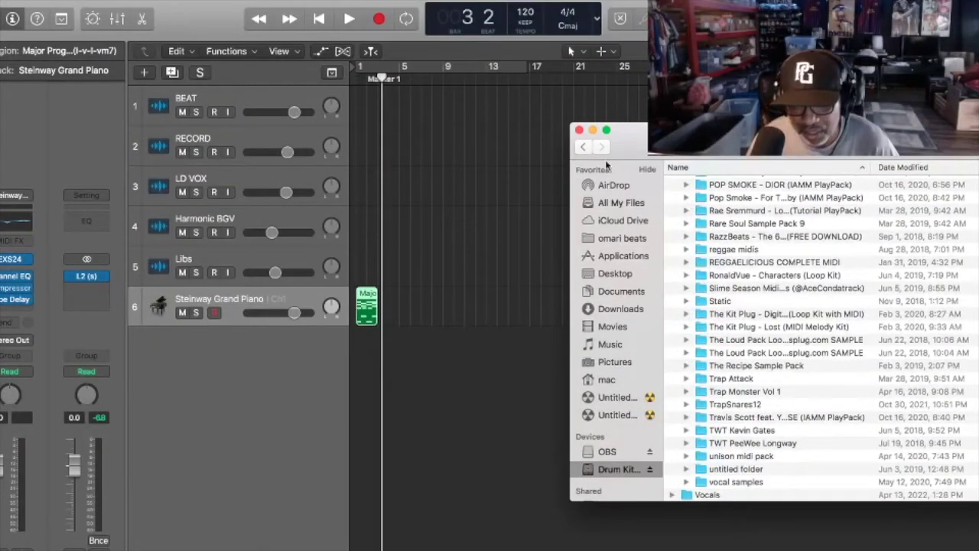
{"action": "left_click", "coordinate": [579, 130]}
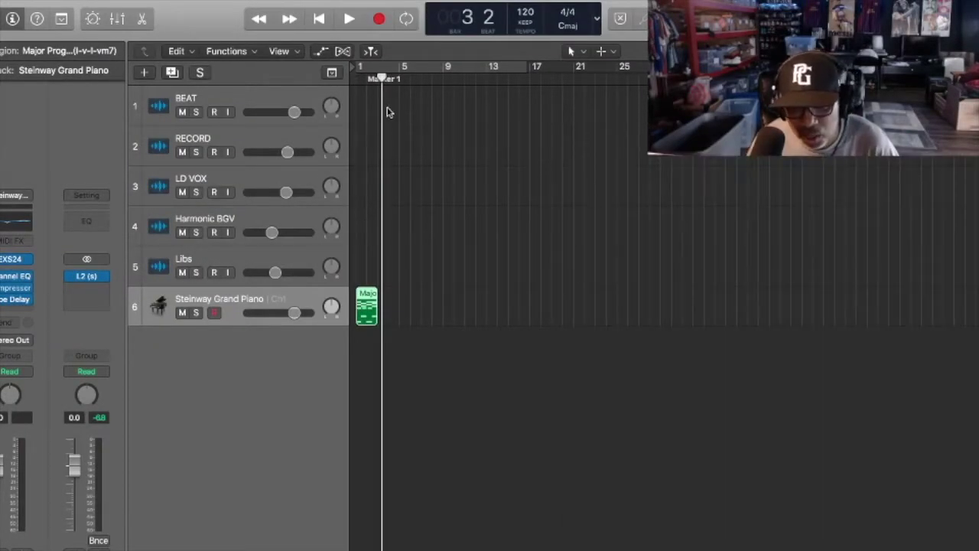
Turn on cycle playback and set the cycle range to run from bar 1 to bar 3, matching the piano region.
{"action": "left_click", "coordinate": [385, 70]}
{"action": "left_click_drag", "start_coordinate": [525, 68], "coordinate": [395, 124]}
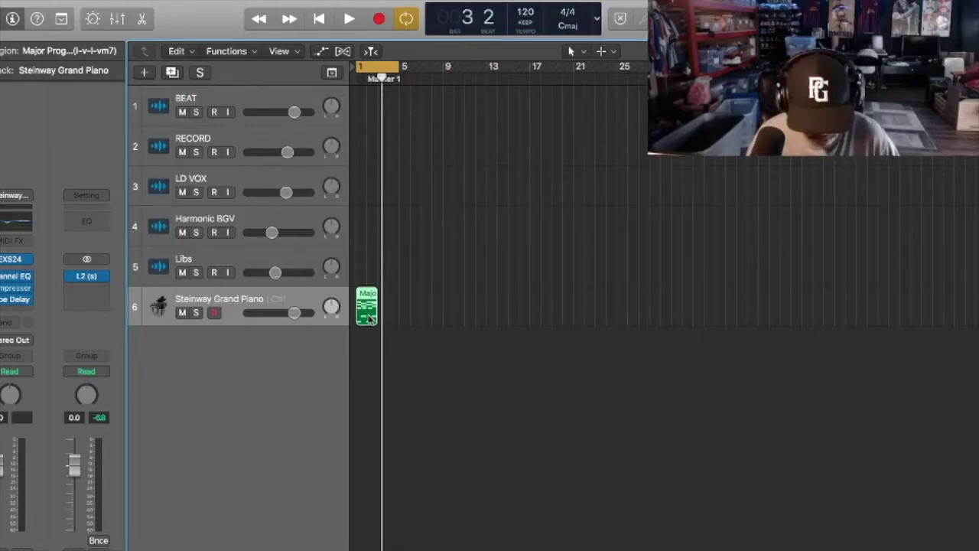
{"action": "left_click_drag", "start_coordinate": [399, 68], "coordinate": [381, 72]}
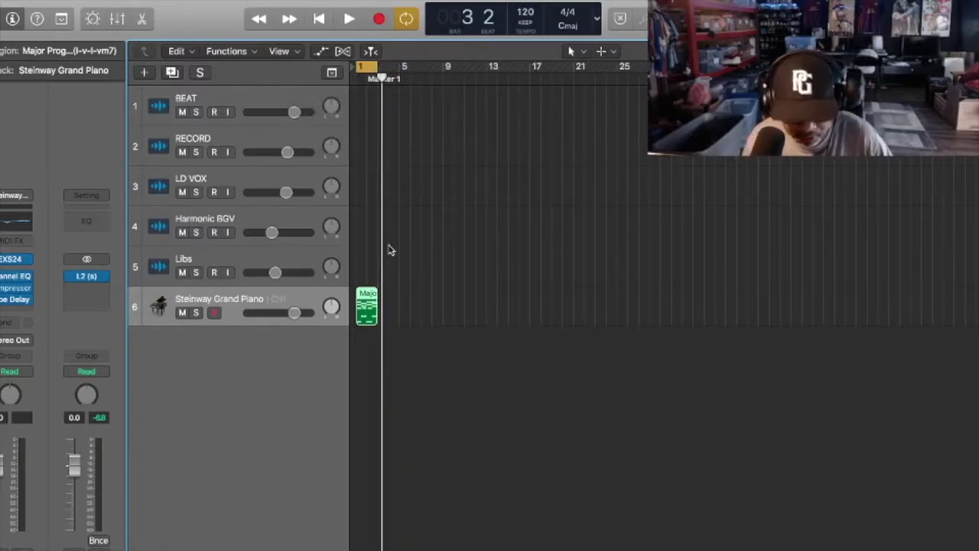
Listen to the imported chord progression in the cycle, stop playback and delete its region from the Steinway Grand Piano track.
{"action": "key", "text": "space"}
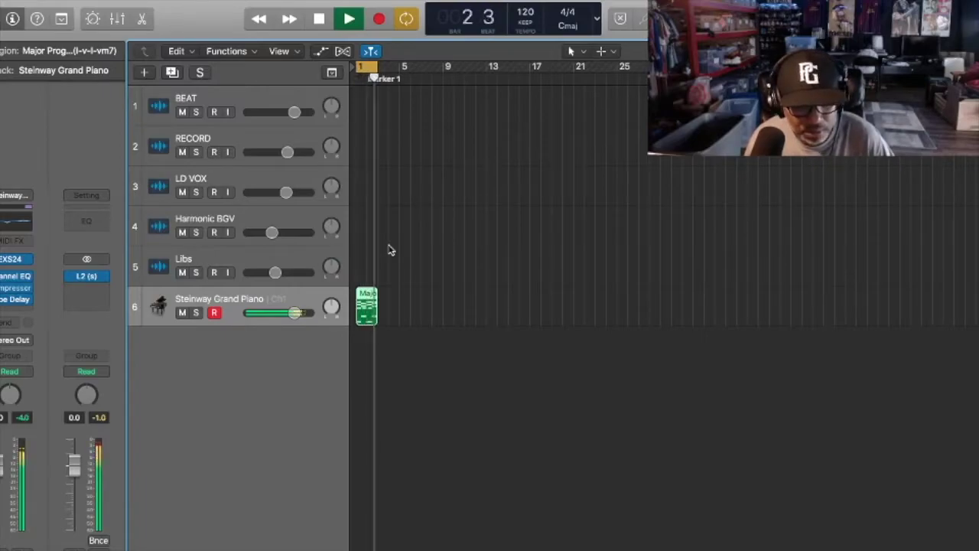
{"action": "key", "text": "space"}
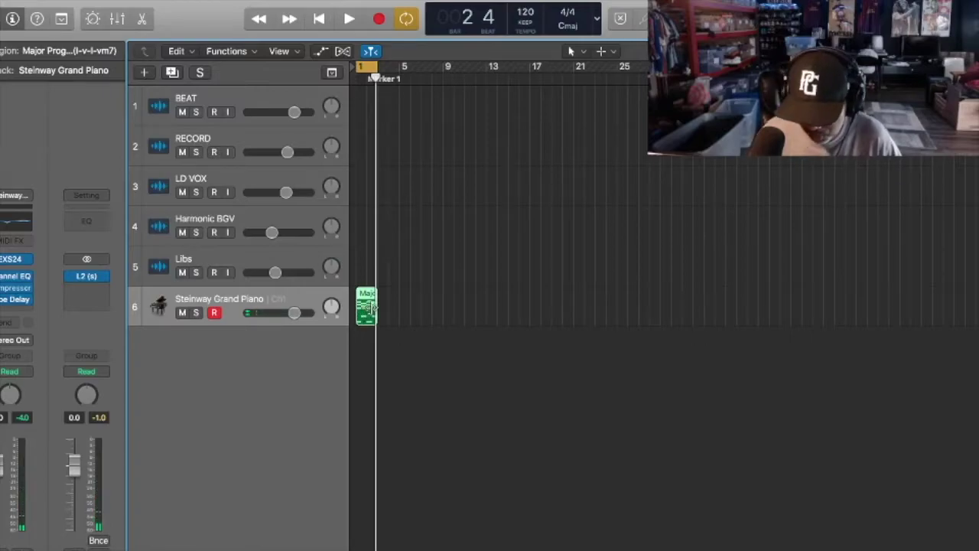
{"action": "key", "text": "Delete"}
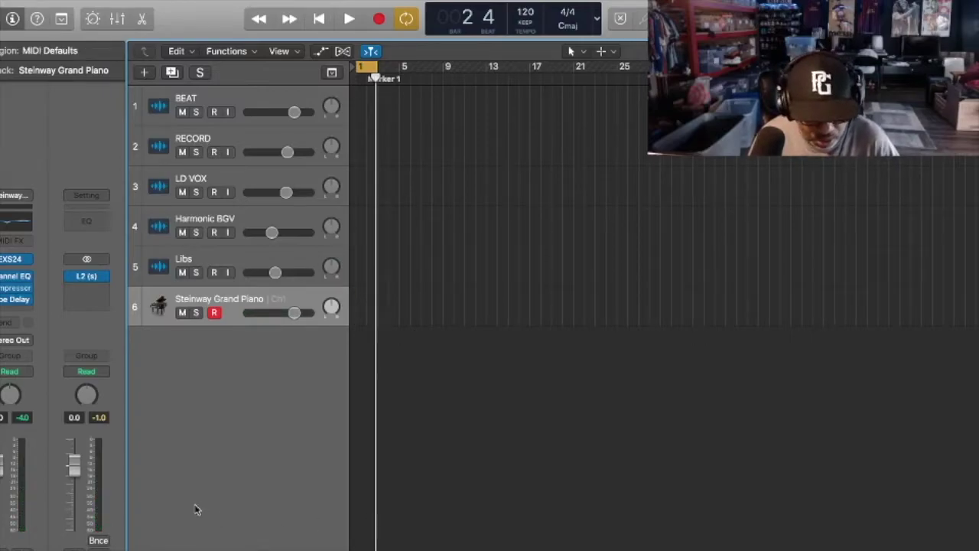
Reopen Finder on the Drum Kits And Sessions drive and list the genre folders inside unison midi pack.
{"action": "left_click", "coordinate": [8, 528]}
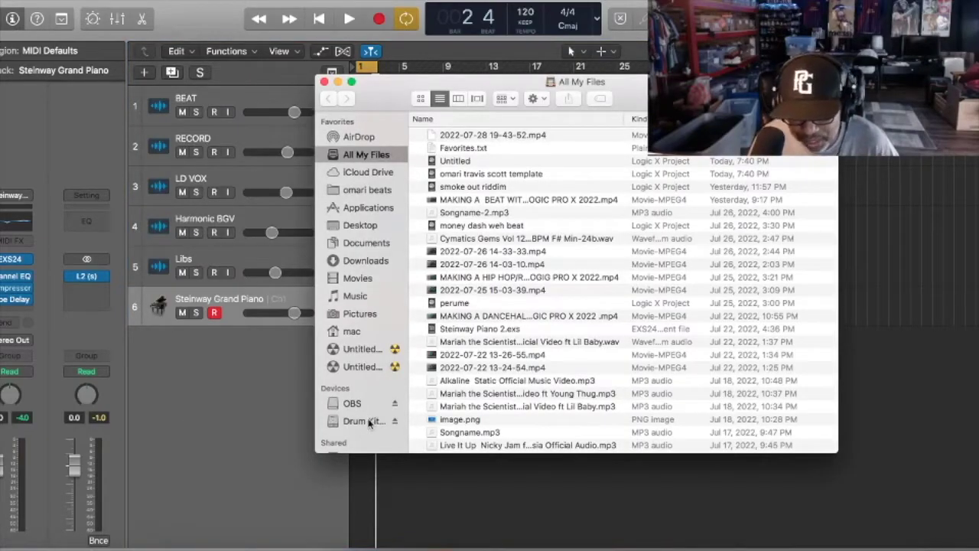
{"action": "left_click", "coordinate": [368, 421]}
{"action": "scroll", "coordinate": [428, 421], "scroll_direction": "down", "scroll_amount": 10}
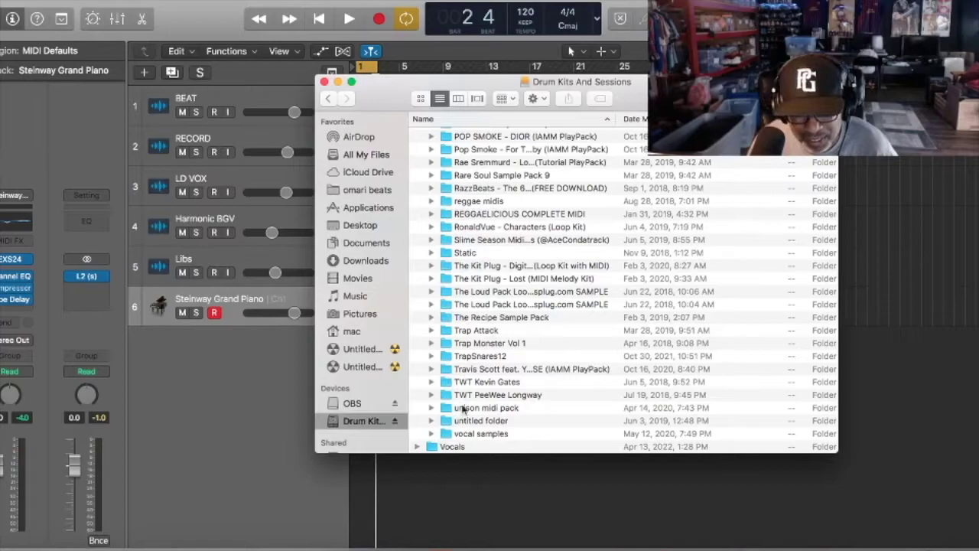
{"action": "left_click", "coordinate": [431, 407]}
{"action": "left_click", "coordinate": [471, 432]}
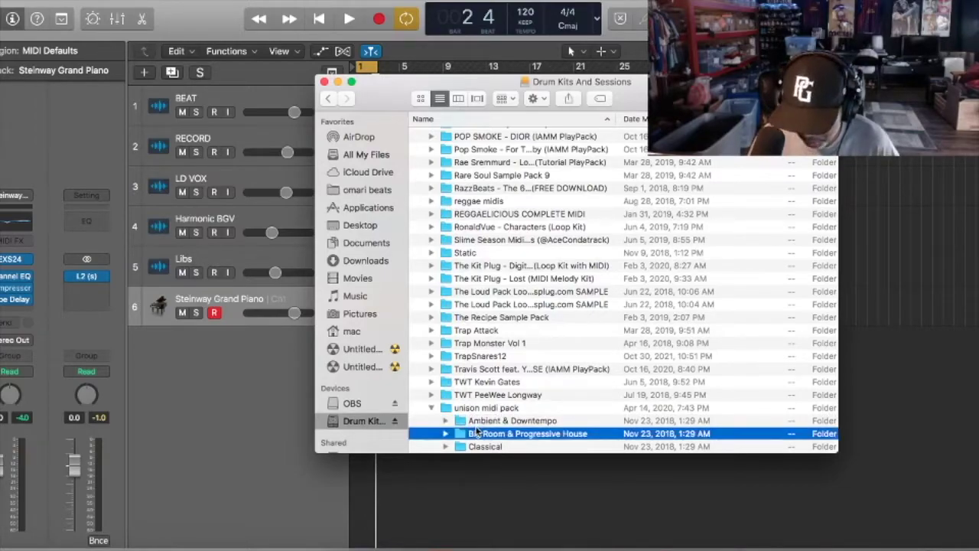
{"action": "key", "text": "Down"}
{"action": "key", "text": "Down"}
{"action": "key", "text": "Down"}
{"action": "key", "text": "Down"}
{"action": "key", "text": "Down"}
{"action": "key", "text": "Down"}
{"action": "key", "text": "Down"}
{"action": "key", "text": "Down"}
{"action": "key", "text": "Down"}
{"action": "key", "text": "Down"}
{"action": "key", "text": "Down"}
{"action": "key", "text": "Down"}
{"action": "key", "text": "Down"}
{"action": "key", "text": "Down"}
{"action": "key", "text": "Down"}
{"action": "key", "text": "Down"}
{"action": "key", "text": "Down"}
{"action": "key", "text": "Down"}
{"action": "key", "text": "Down"}
{"action": "key", "text": "Down"}
{"action": "key", "text": "Down"}
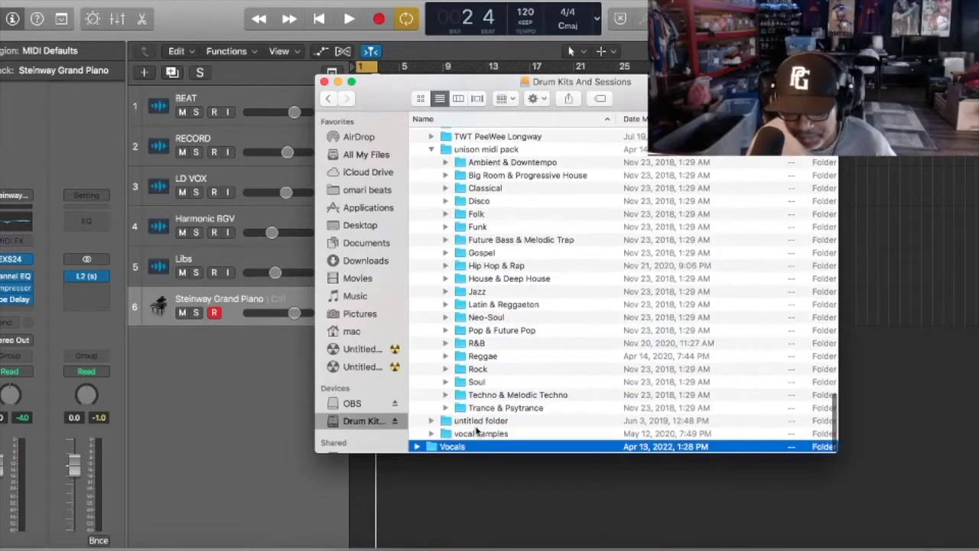
Expand Reggae > 01 - C Major - A Minor > Chord Progressions > 01 - C Major Progressions.
{"action": "left_click", "coordinate": [445, 356]}
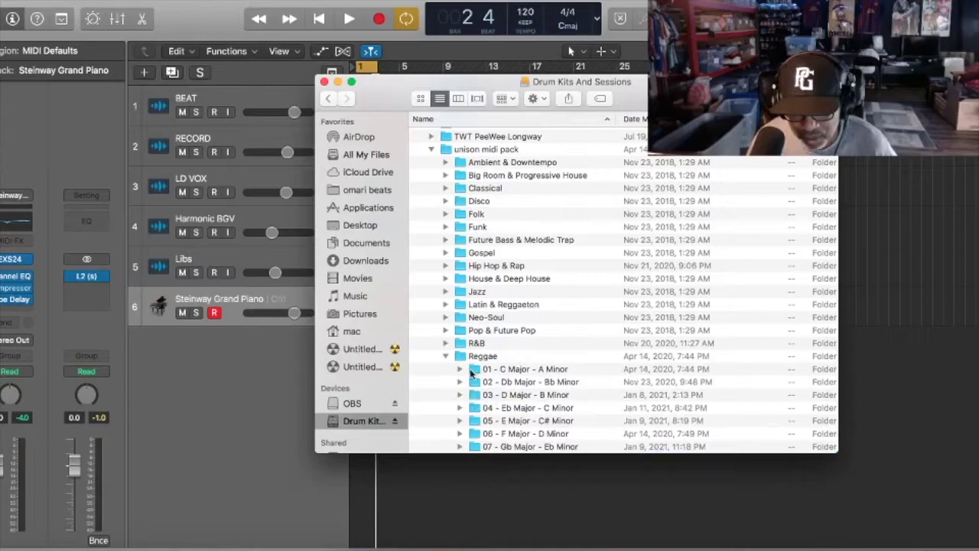
{"action": "left_click", "coordinate": [460, 369]}
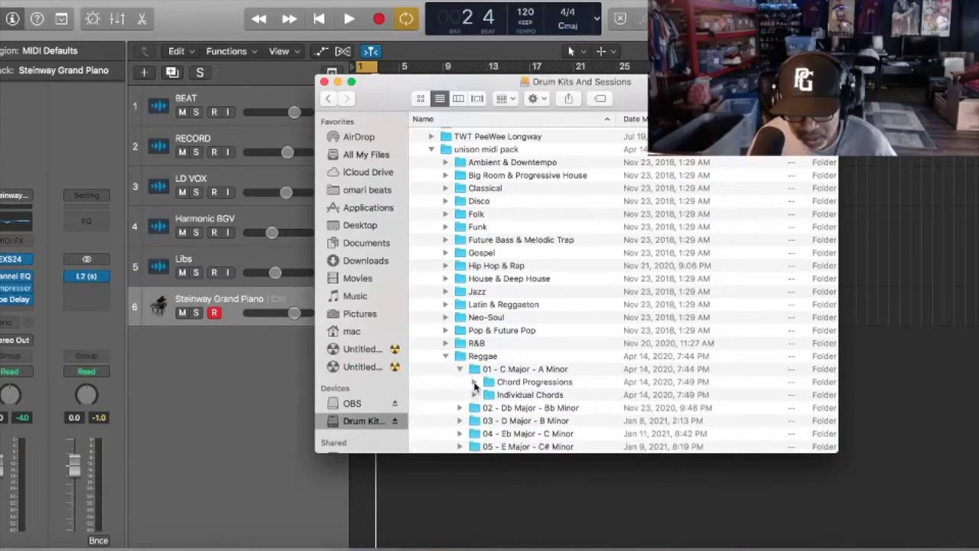
{"action": "left_click", "coordinate": [473, 381]}
{"action": "left_click", "coordinate": [489, 394]}
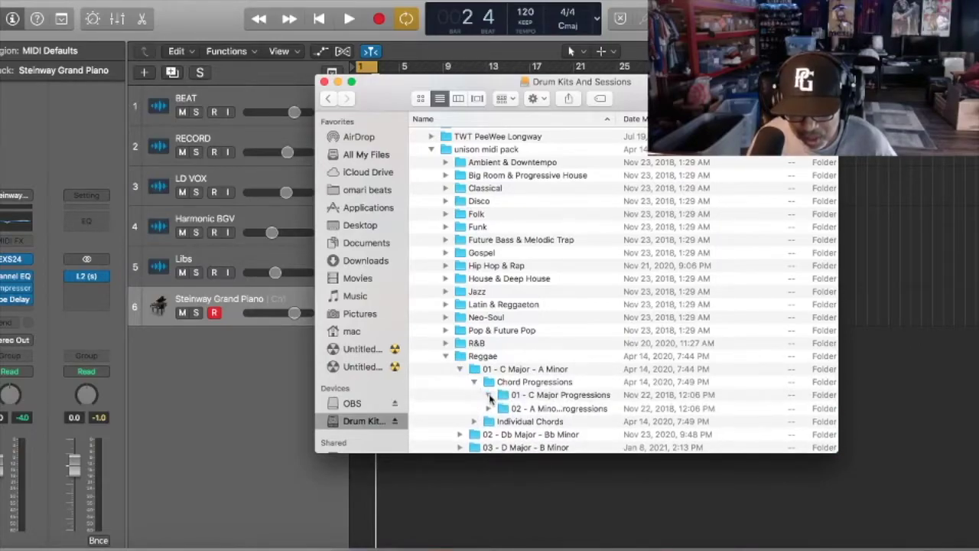
Place the 327-byte Major Progression MIDI file ending in V-I-V on the Steinway Grand Piano track at bar 1.
{"action": "left_click", "coordinate": [551, 421]}
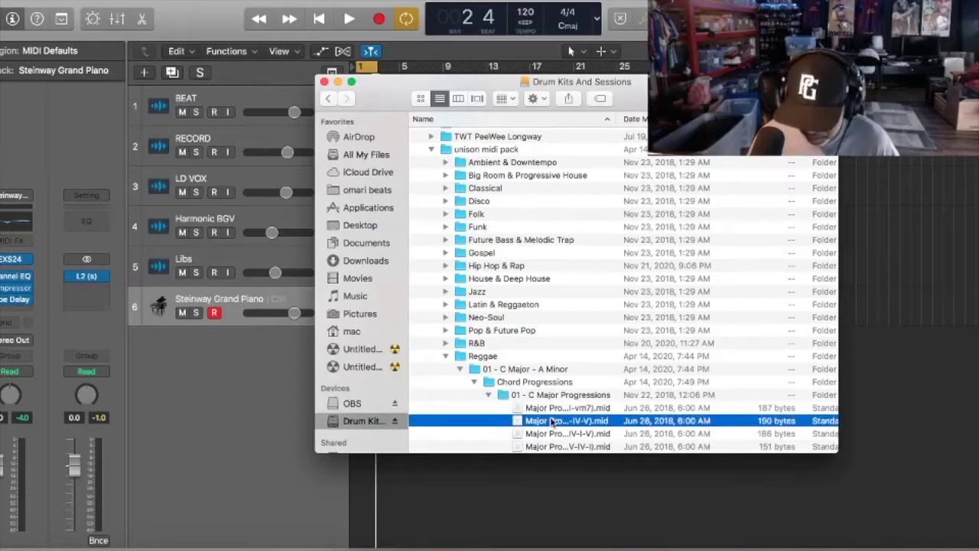
{"action": "key", "text": "Down"}
{"action": "key", "text": "Down"}
{"action": "key", "text": "Down"}
{"action": "key", "text": "Down"}
{"action": "key", "text": "Down"}
{"action": "key", "text": "Down"}
{"action": "key", "text": "Down"}
{"action": "key", "text": "Down"}
{"action": "key", "text": "Down"}
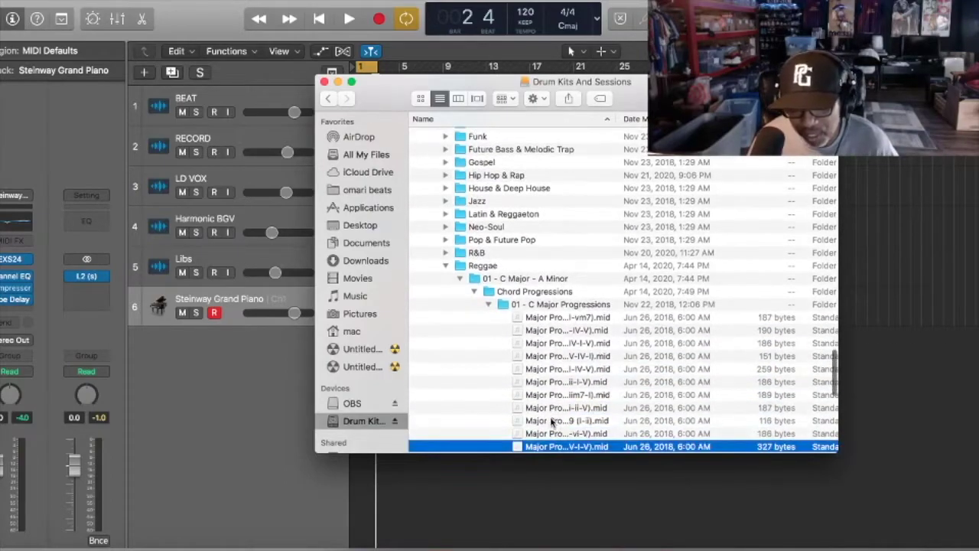
{"action": "left_click_drag", "start_coordinate": [390, 89], "coordinate": [714, 65]}
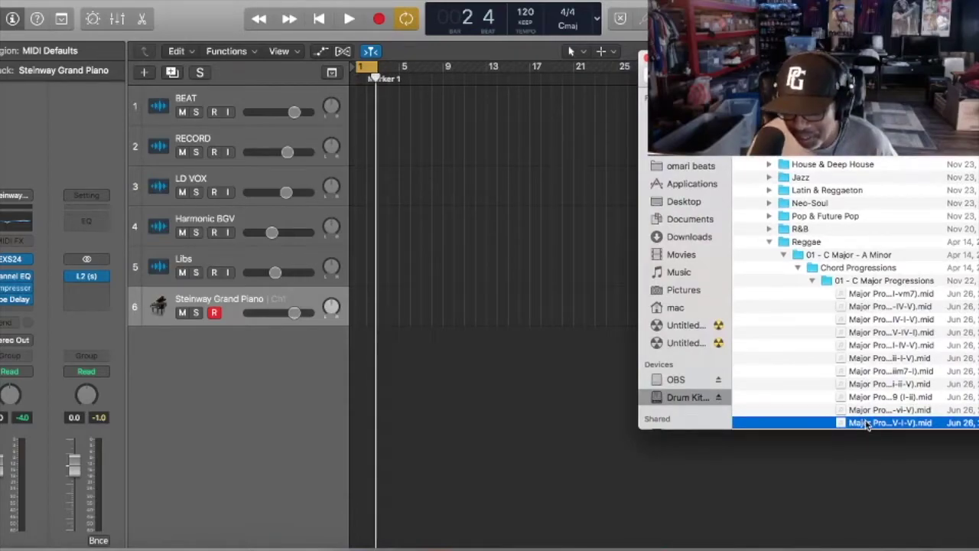
{"action": "left_click_drag", "start_coordinate": [867, 425], "coordinate": [356, 312]}
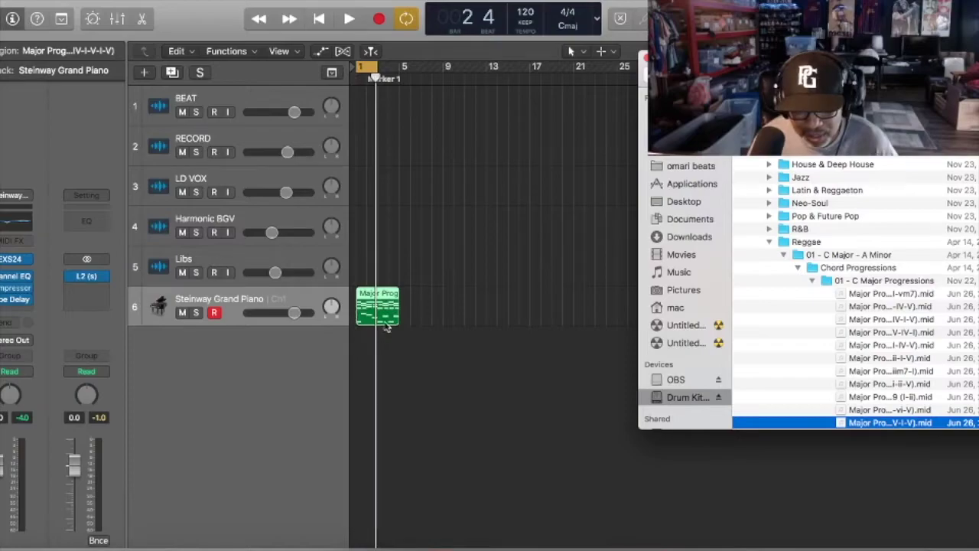
Play the new chord progression in the cycle, lower the Steinway Grand Piano track's volume and stop playback.
{"action": "left_click", "coordinate": [457, 316]}
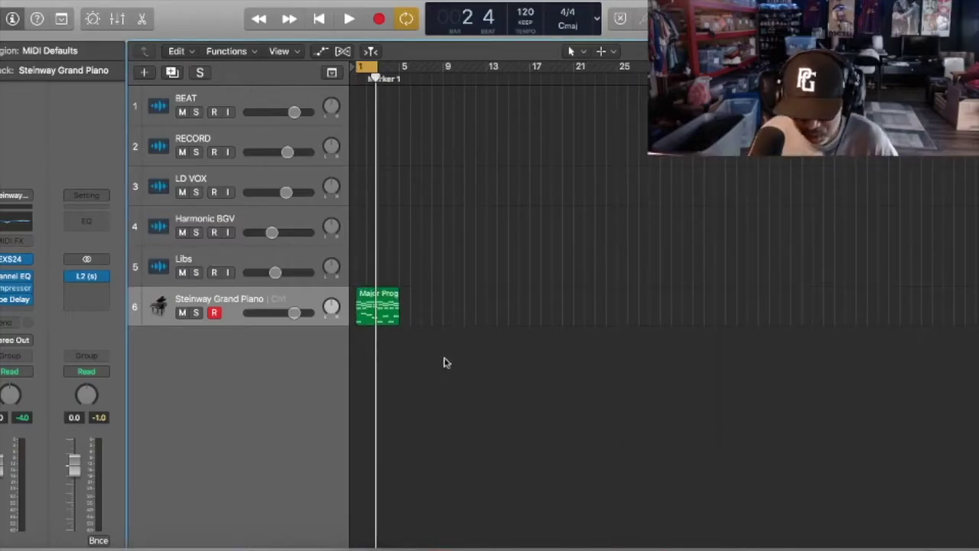
{"action": "key", "text": "space"}
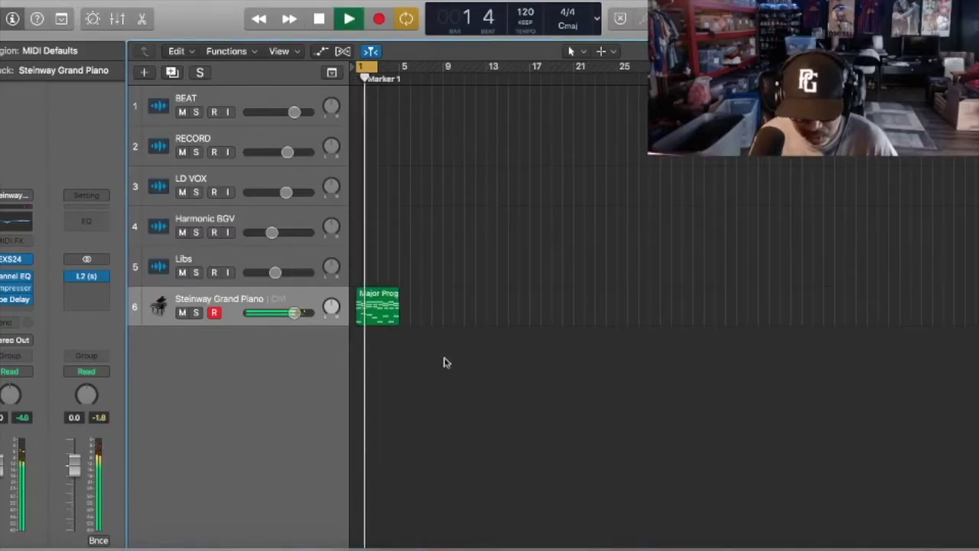
{"action": "left_click_drag", "start_coordinate": [294, 313], "coordinate": [274, 313]}
{"action": "key", "text": "space"}
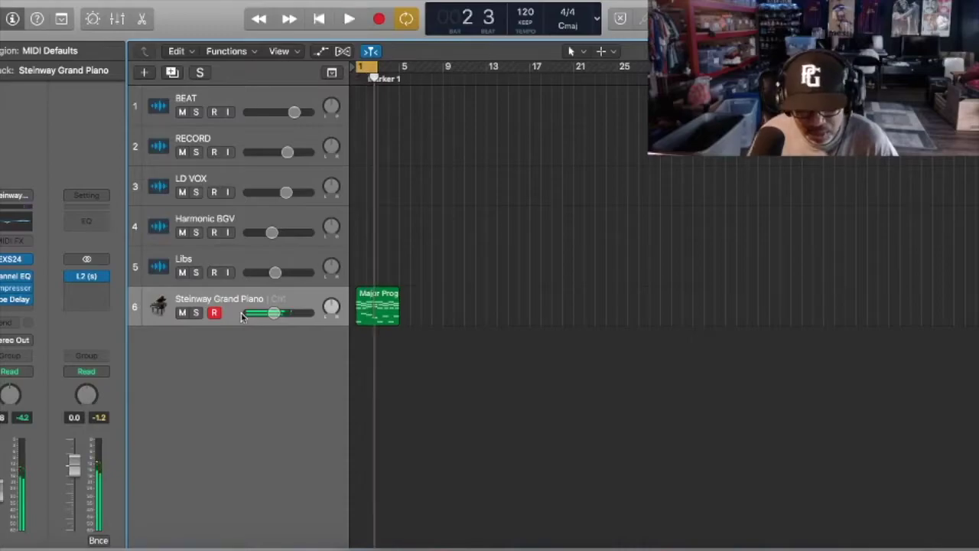
Shorten the piano region to end at bar 3 and set the project tempo to 100.
{"action": "left_click_drag", "start_coordinate": [396, 316], "coordinate": [379, 320]}
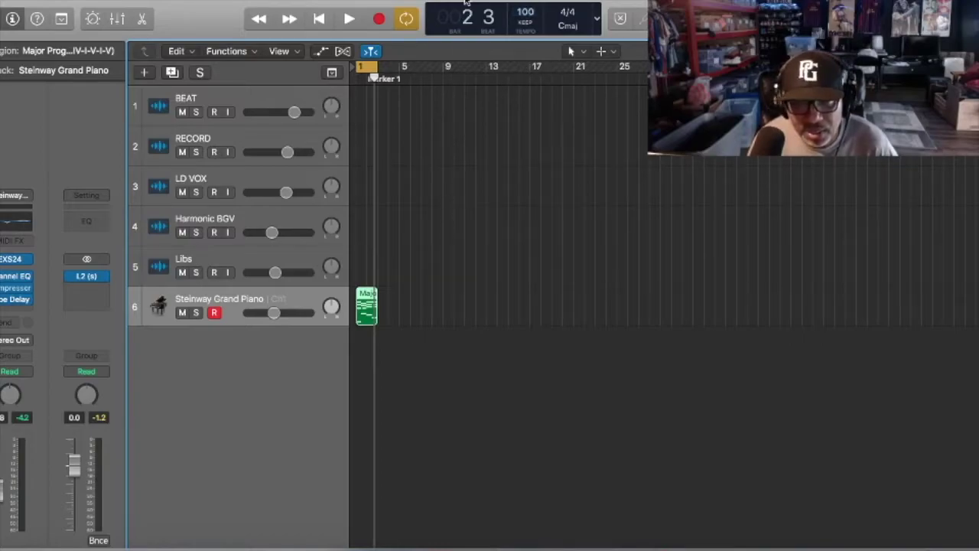
Open the piano region in a separate Piano Roll window, play the chord progression and close the window.
{"action": "left_click", "coordinate": [340, 2]}
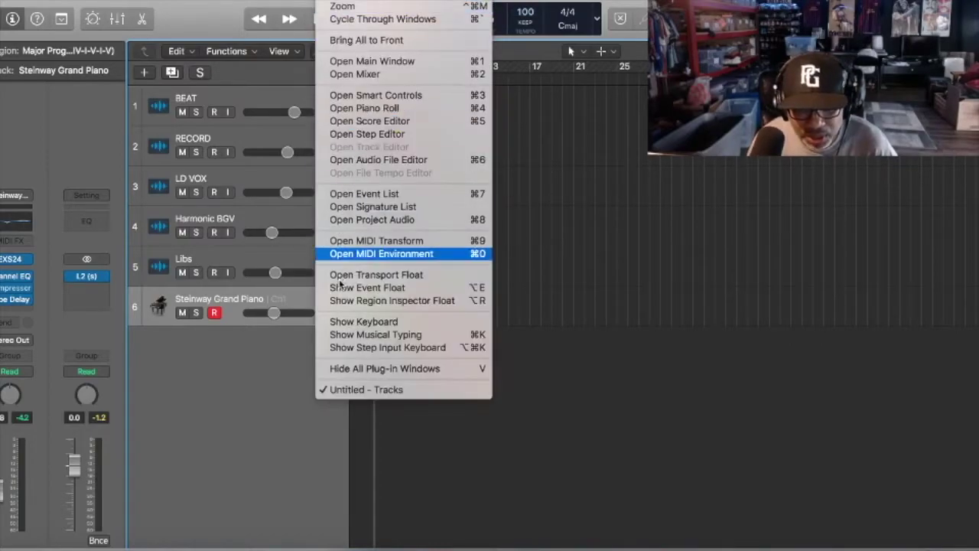
{"action": "left_click", "coordinate": [375, 109]}
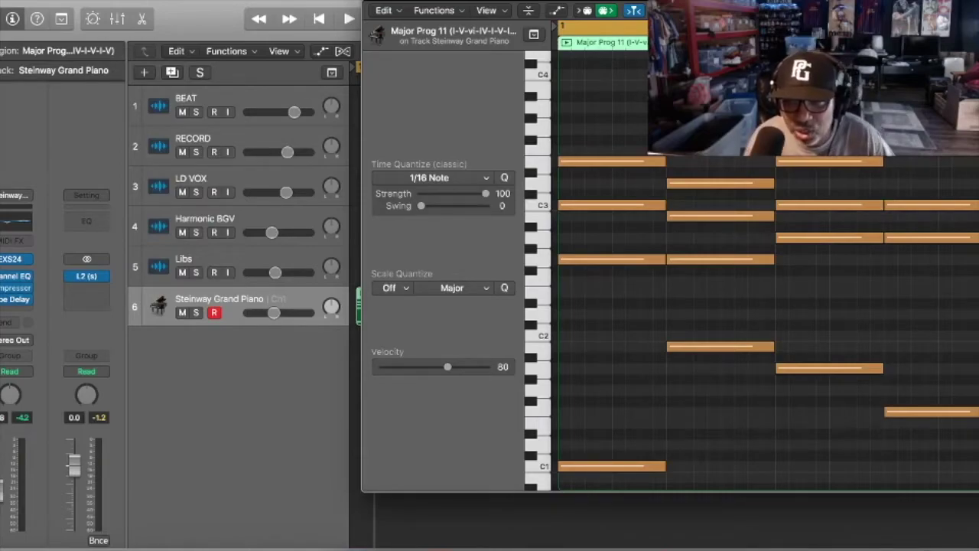
{"action": "key", "text": "space"}
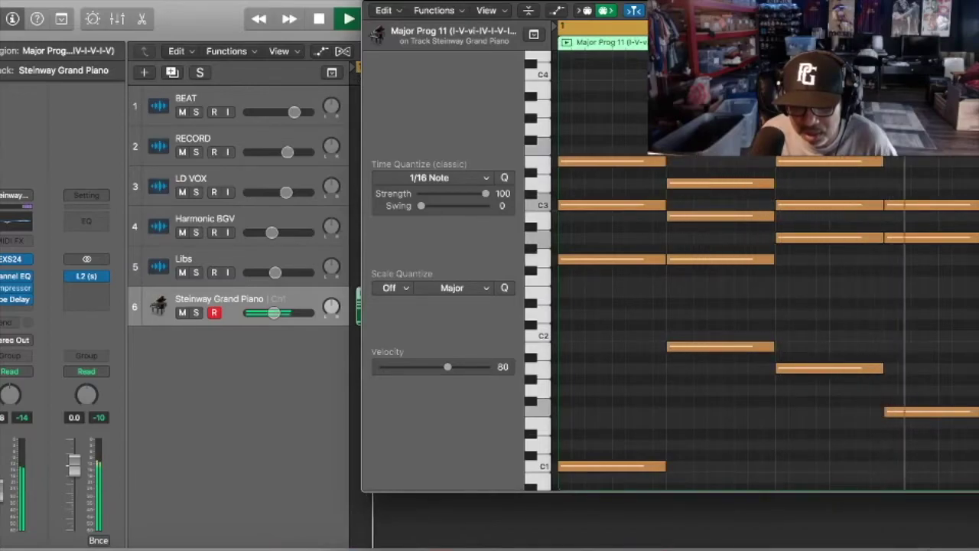
{"action": "key", "text": "space"}
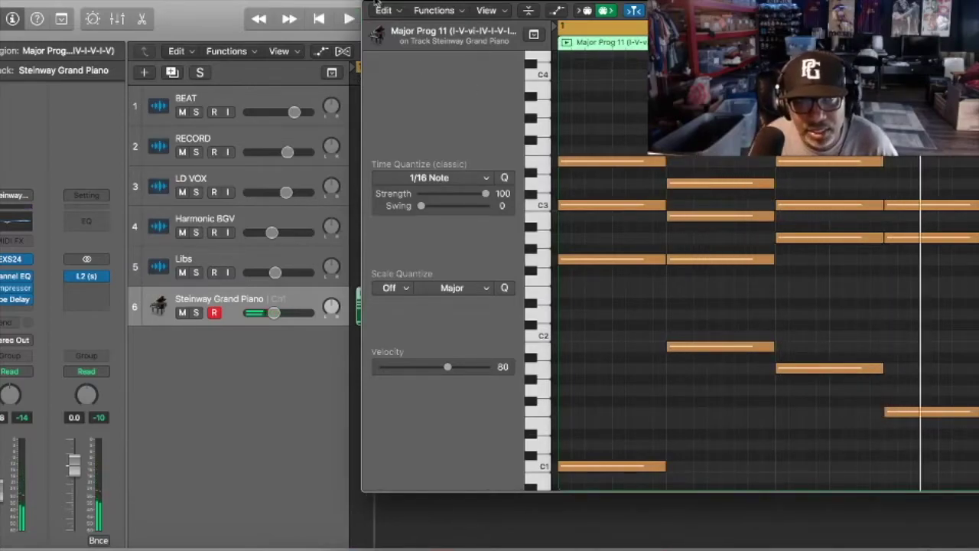
{"action": "left_click", "coordinate": [375, 5]}
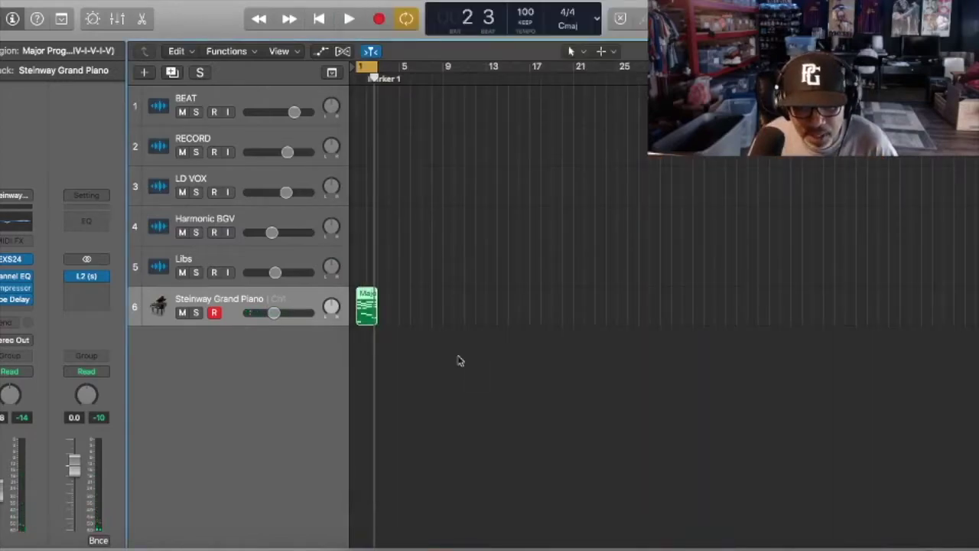
Lower the velocity of all 16 notes in the piano region to 73 using the Piano Roll, and play back the change.
{"action": "double_click", "coordinate": [369, 309]}
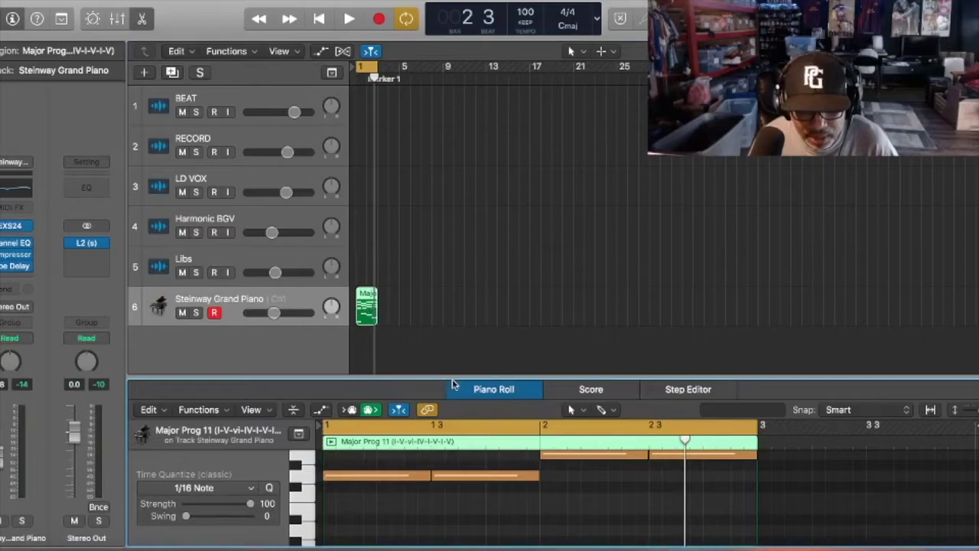
{"action": "left_click_drag", "start_coordinate": [454, 376], "coordinate": [453, 177]}
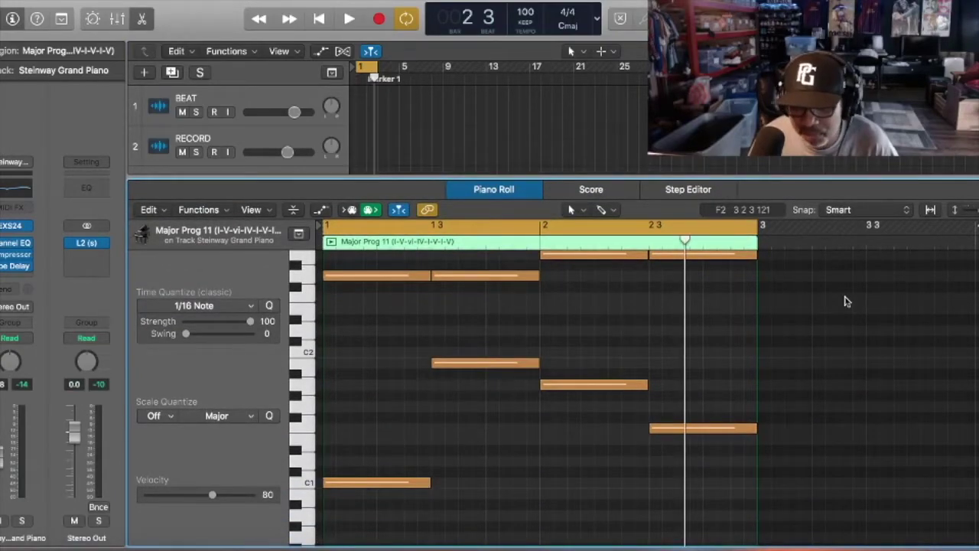
{"action": "key", "text": "super+Up"}
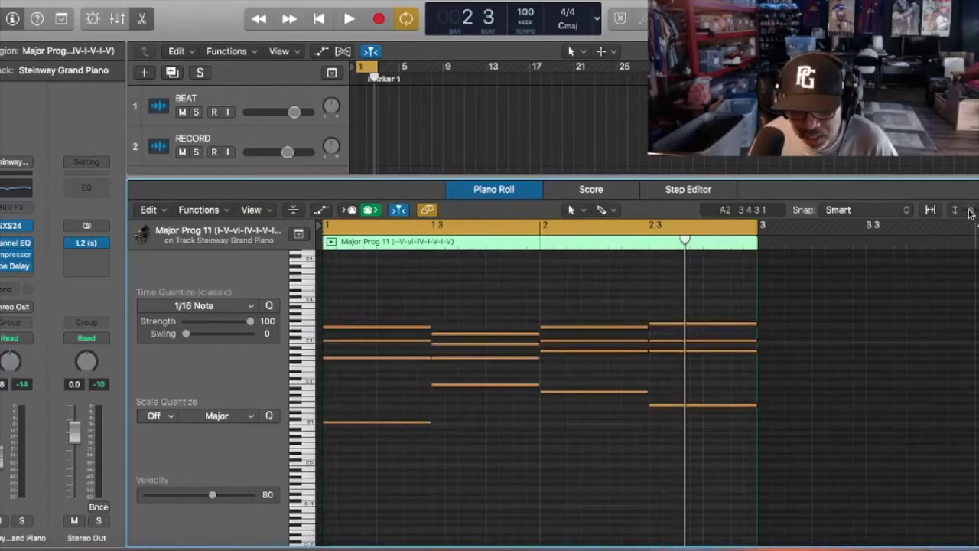
{"action": "key", "text": "super+Left"}
{"action": "key", "text": "super+Left"}
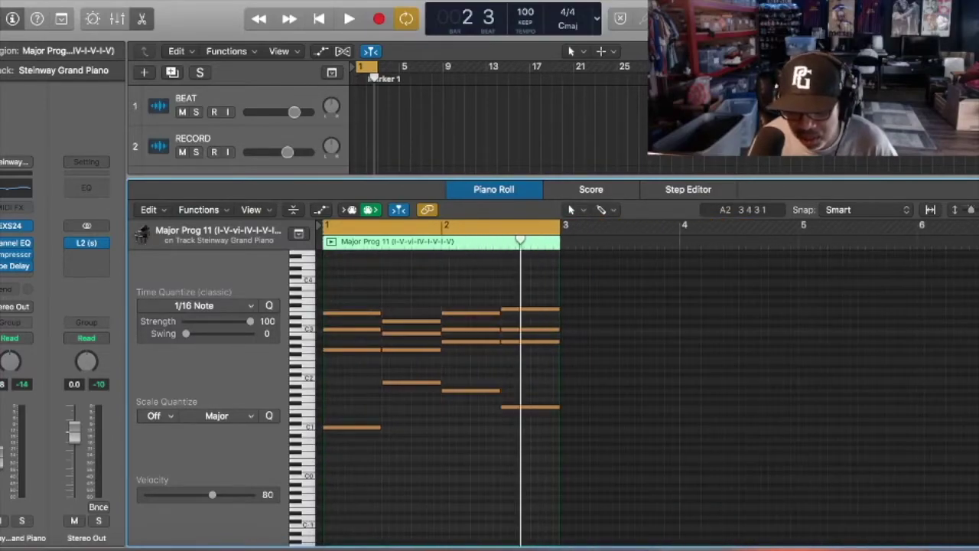
{"action": "left_click_drag", "start_coordinate": [344, 292], "coordinate": [536, 463]}
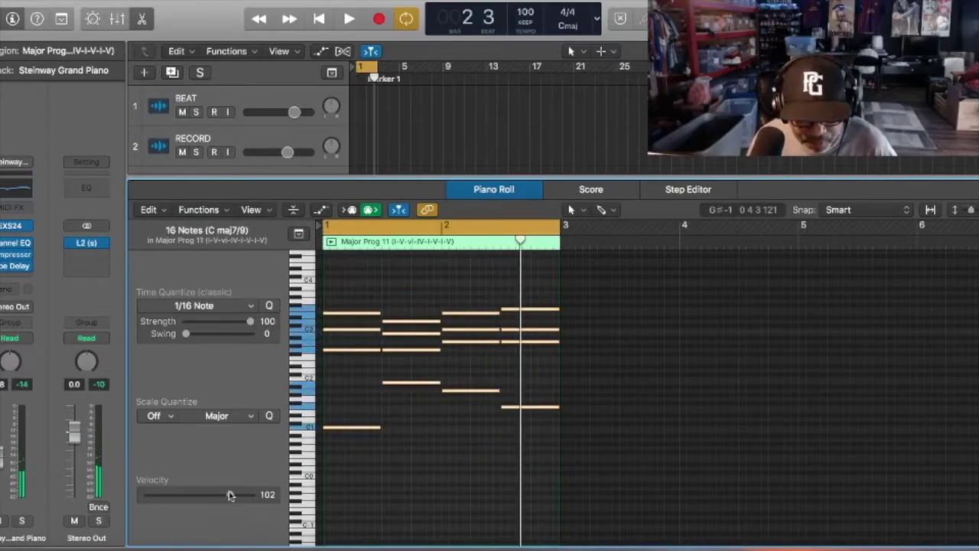
{"action": "left_click_drag", "start_coordinate": [229, 495], "coordinate": [207, 496]}
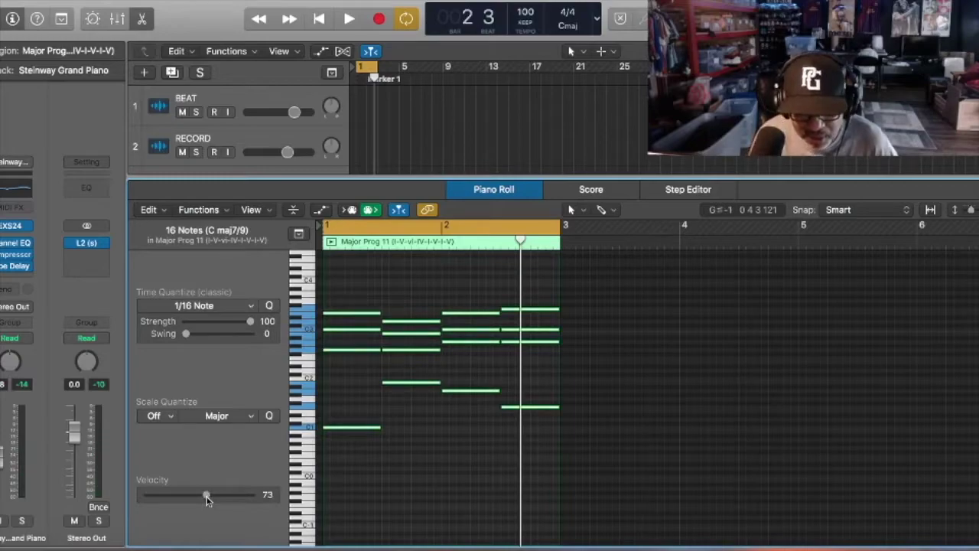
{"action": "key", "text": "space"}
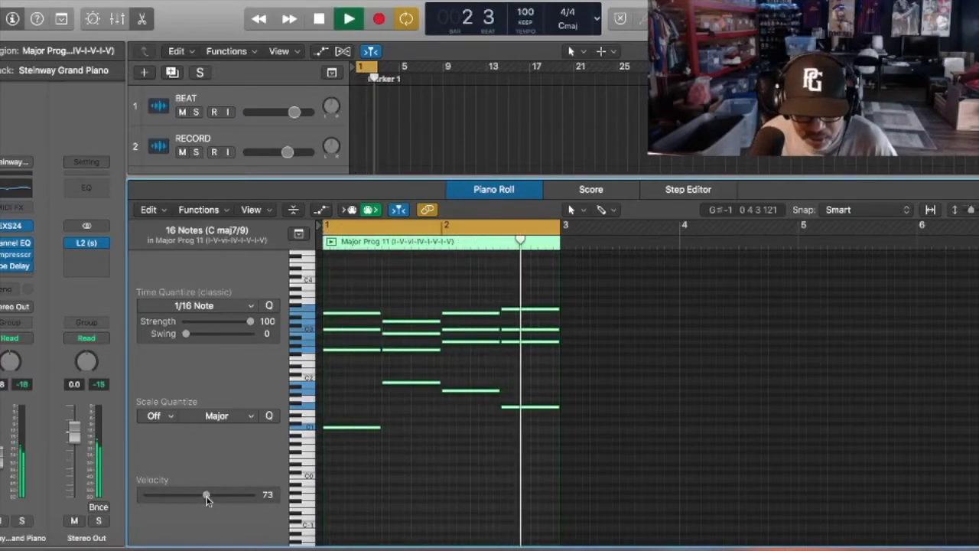
{"action": "key", "text": "space"}
{"action": "left_click_drag", "start_coordinate": [403, 175], "coordinate": [399, 540]}
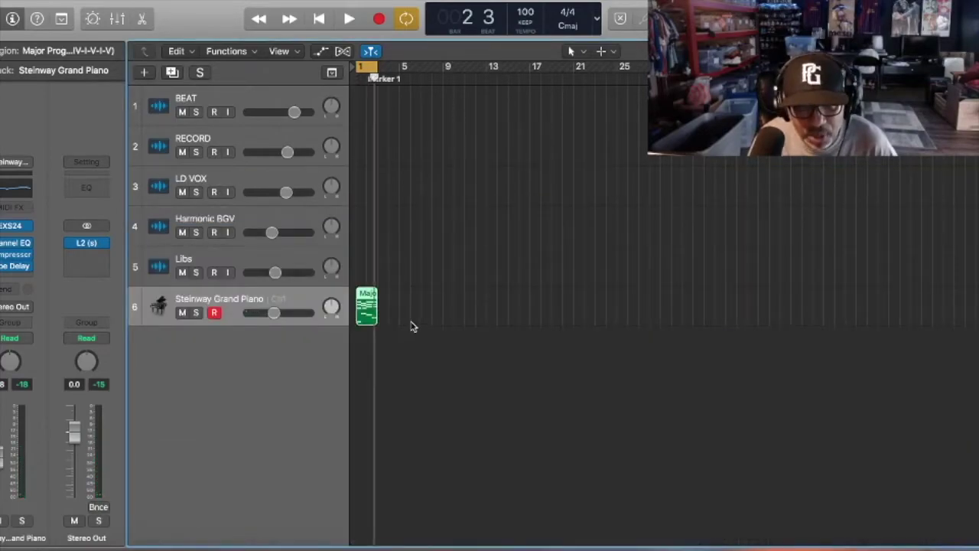
Copy the piano region to bar 3 on the same track and join the two regions into one.
{"action": "left_click_drag", "start_coordinate": [368, 310], "coordinate": [392, 317]}
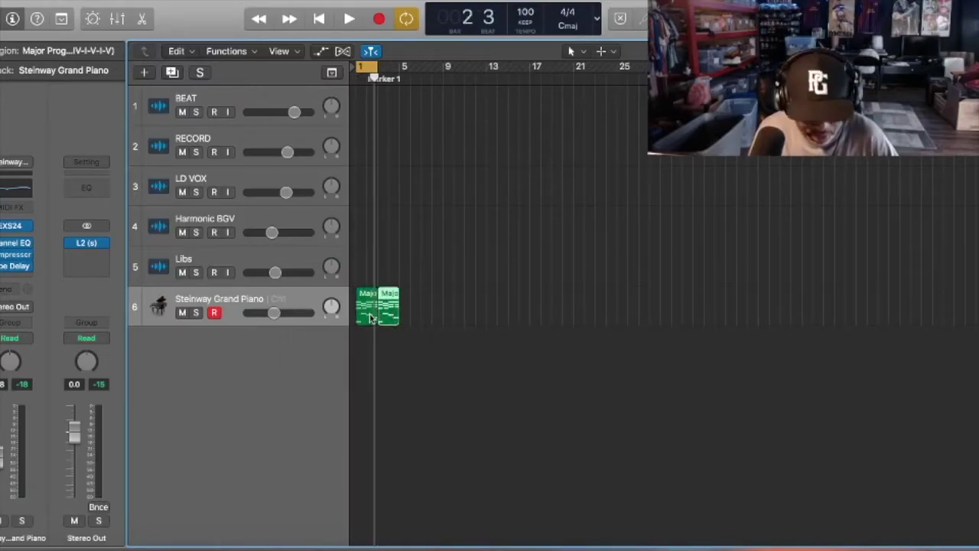
{"action": "left_click", "coordinate": [370, 318], "text": "shift"}
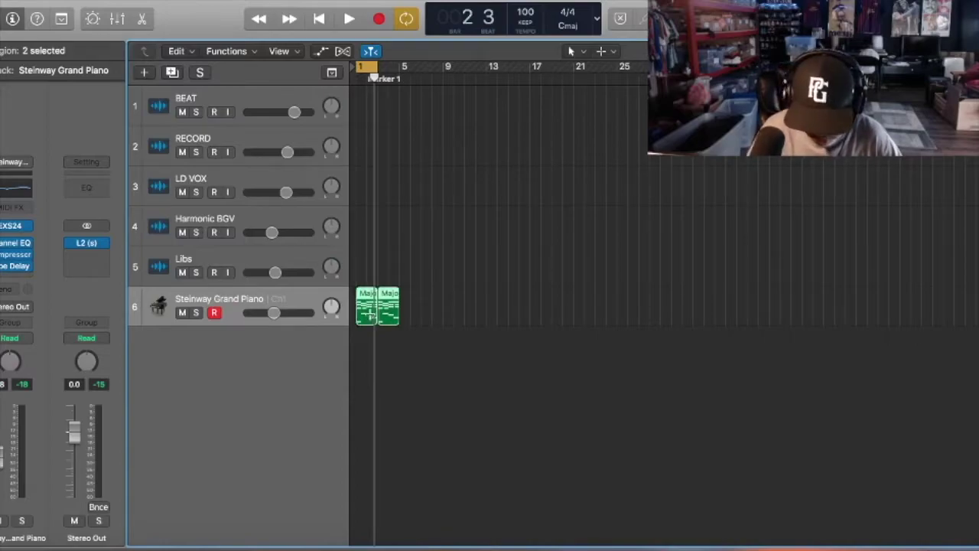
{"action": "key", "text": "super+j"}
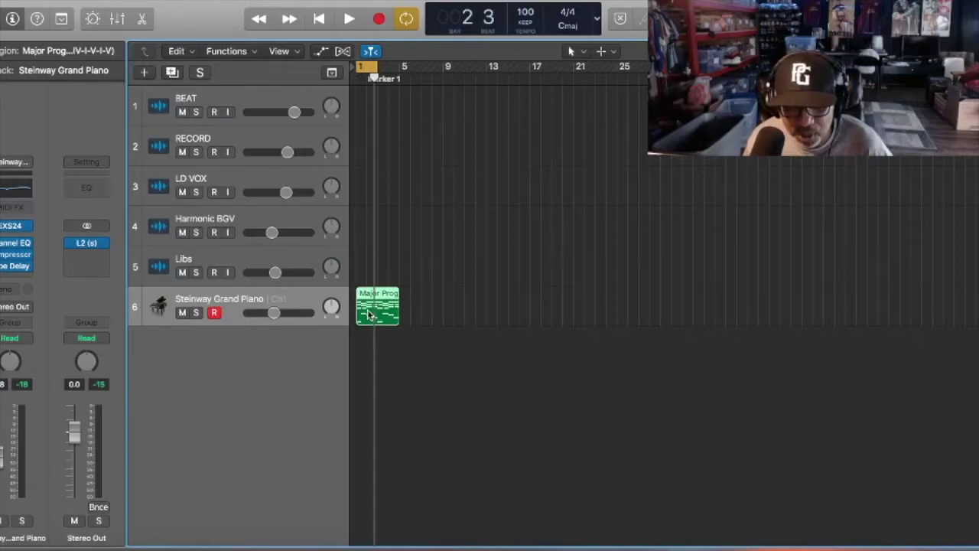
Extend the cycle range to bar 5 to match the end of the joined piano region.
{"action": "key", "text": "super+Right"}
{"action": "key", "text": "super+Right"}
{"action": "key", "text": "super+Right"}
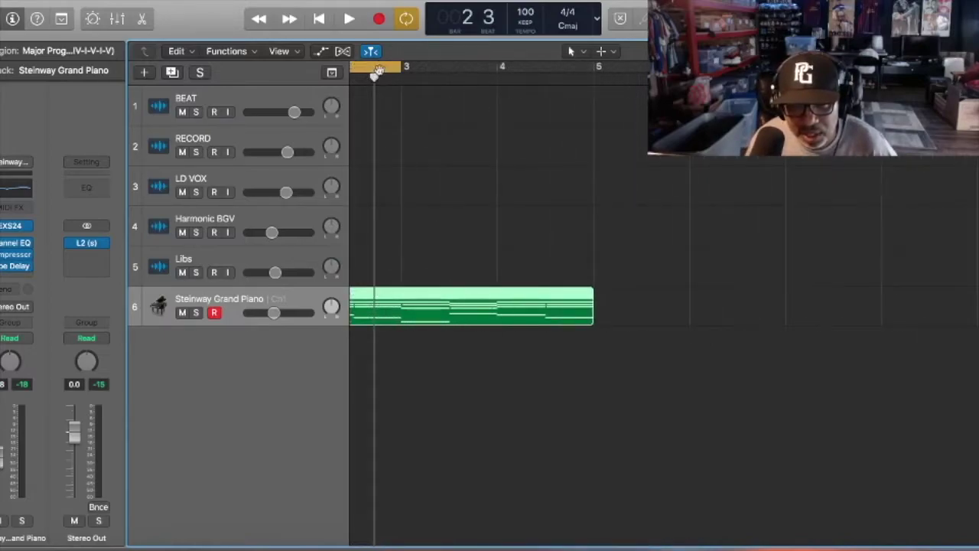
{"action": "left_click_drag", "start_coordinate": [399, 70], "coordinate": [588, 198]}
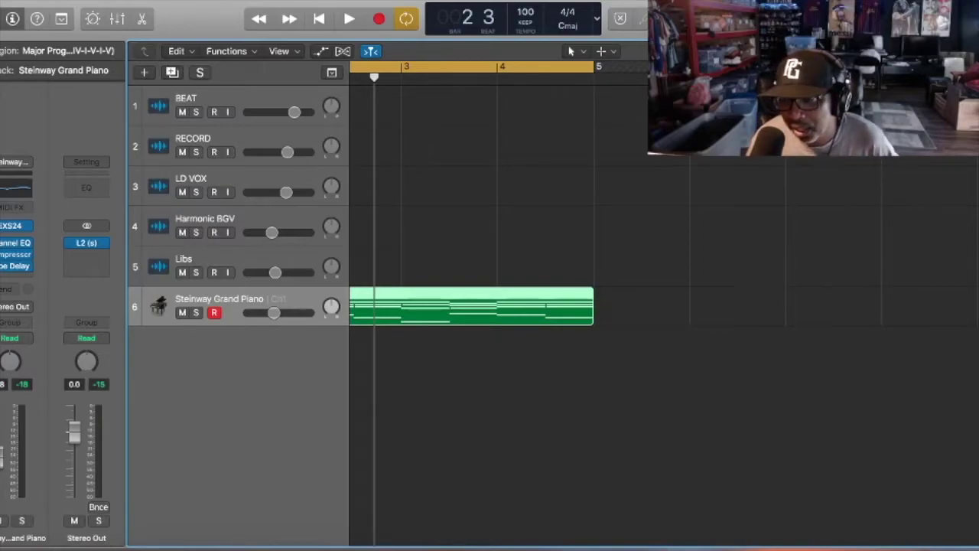
{"action": "key", "text": "super+Left"}
{"action": "key", "text": "super+Left"}
{"action": "key", "text": "super+Left"}
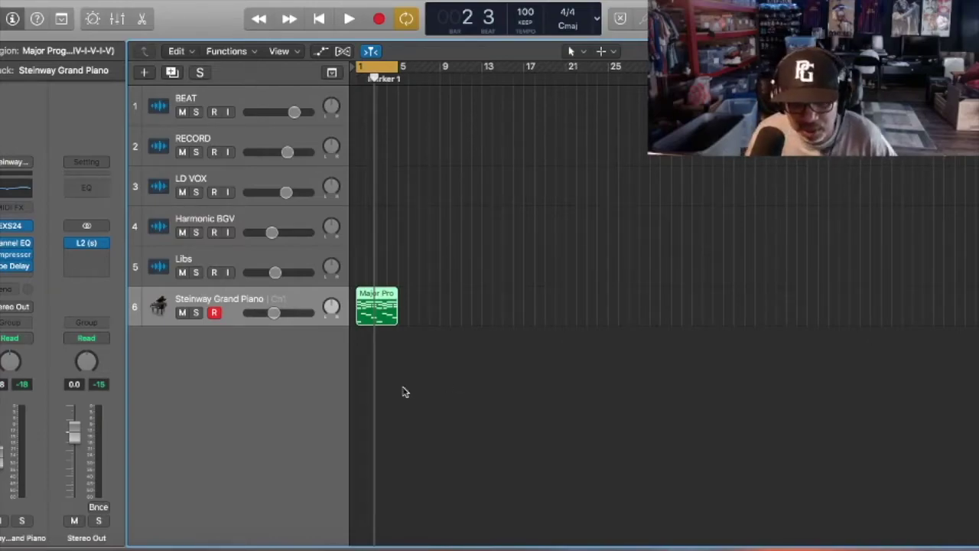
Rebuild the four-bar piano region by trimming it to bar 3, copying it there and joining both regions.
{"action": "left_click_drag", "start_coordinate": [395, 320], "coordinate": [375, 331]}
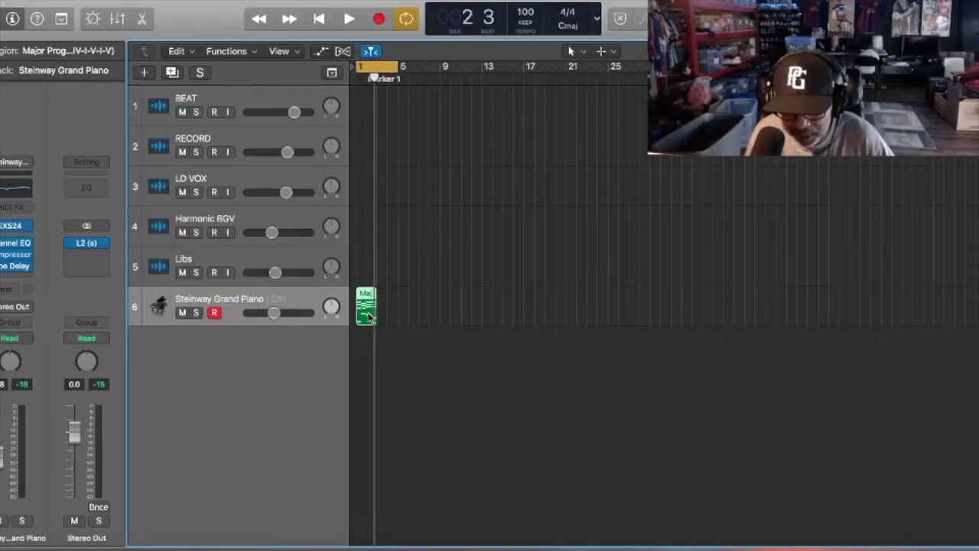
{"action": "left_click_drag", "start_coordinate": [368, 317], "coordinate": [391, 310]}
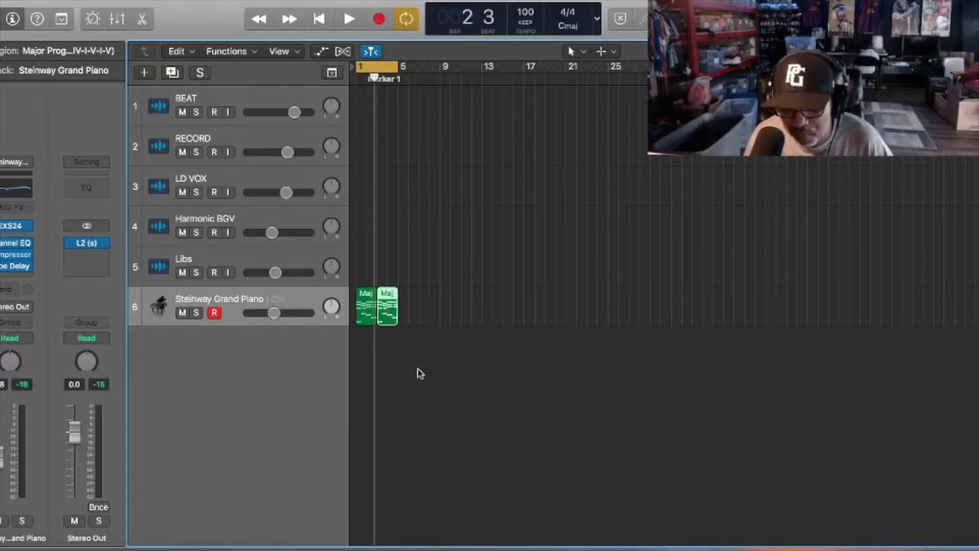
{"action": "left_click", "coordinate": [368, 315], "text": "shift"}
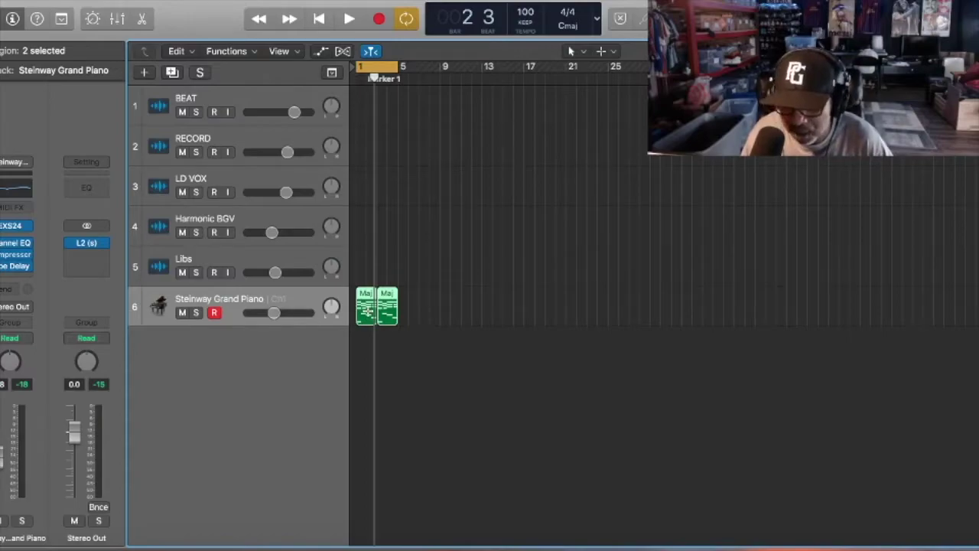
{"action": "key", "text": "super+j"}
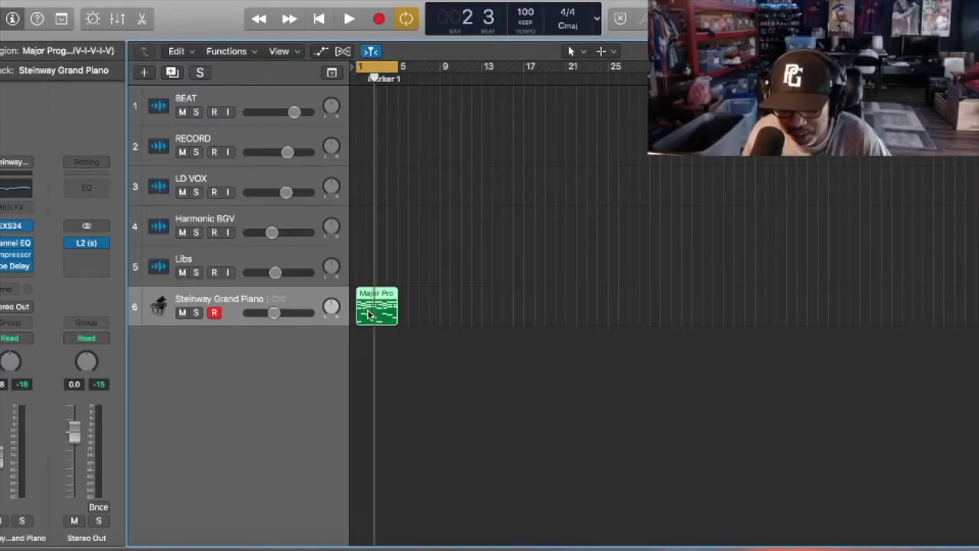
Move the playhead to bar 11, clear of the piano region, and play the four-bar loop in the cycle.
{"action": "left_click", "coordinate": [375, 78]}
{"action": "left_click_drag", "start_coordinate": [376, 78], "coordinate": [461, 78]}
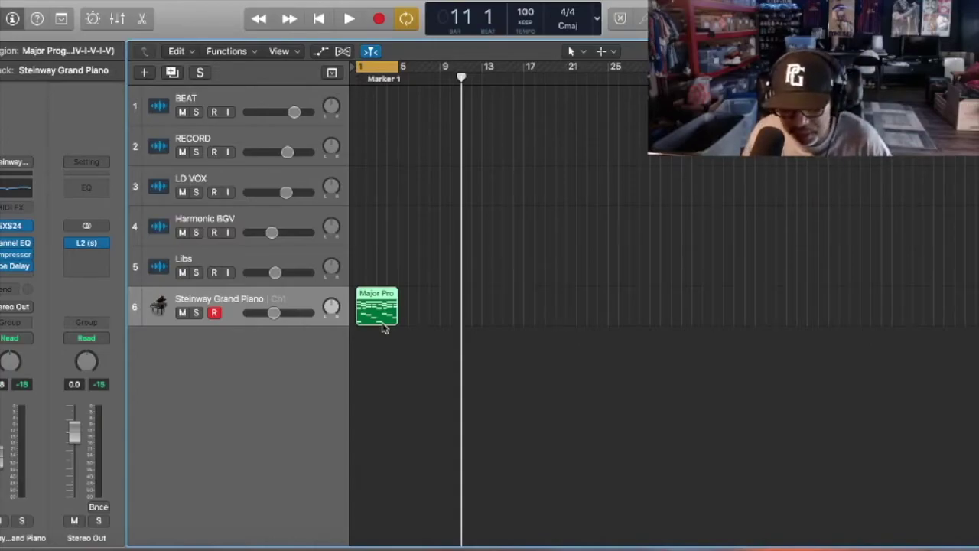
{"action": "key", "text": "space"}
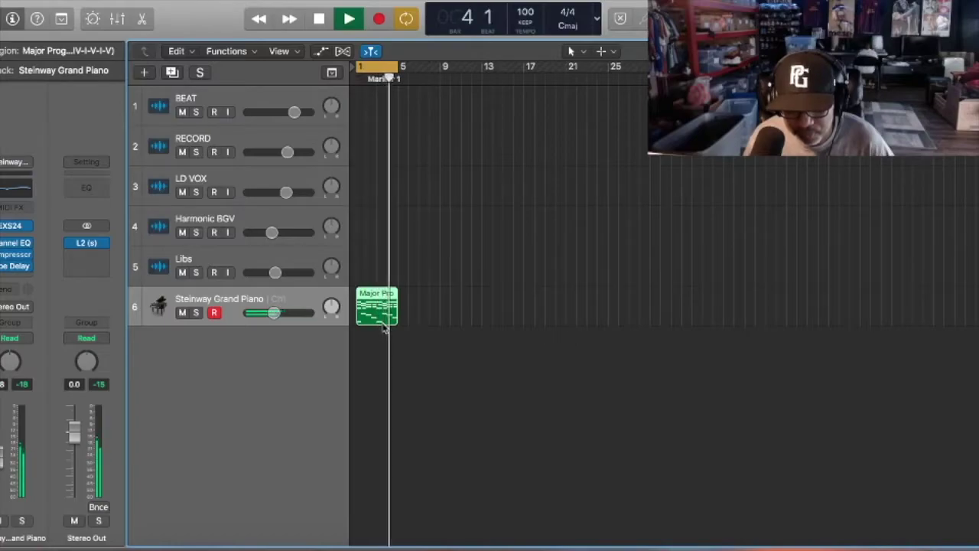
{"action": "key", "text": "space"}
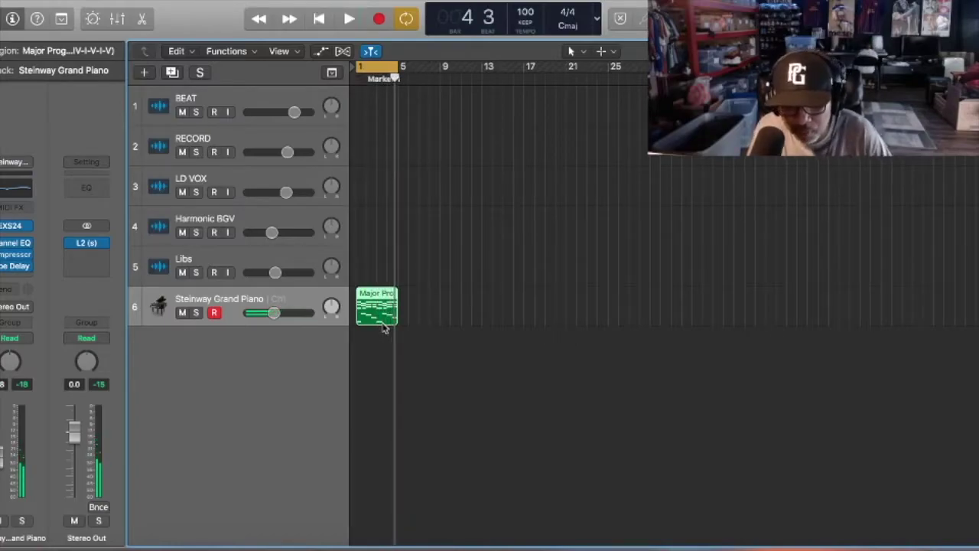
Move the Steinway Grand Piano track to the top of the track list and add one software instrument track with the default patch.
{"action": "left_click_drag", "start_coordinate": [260, 300], "coordinate": [254, 101]}
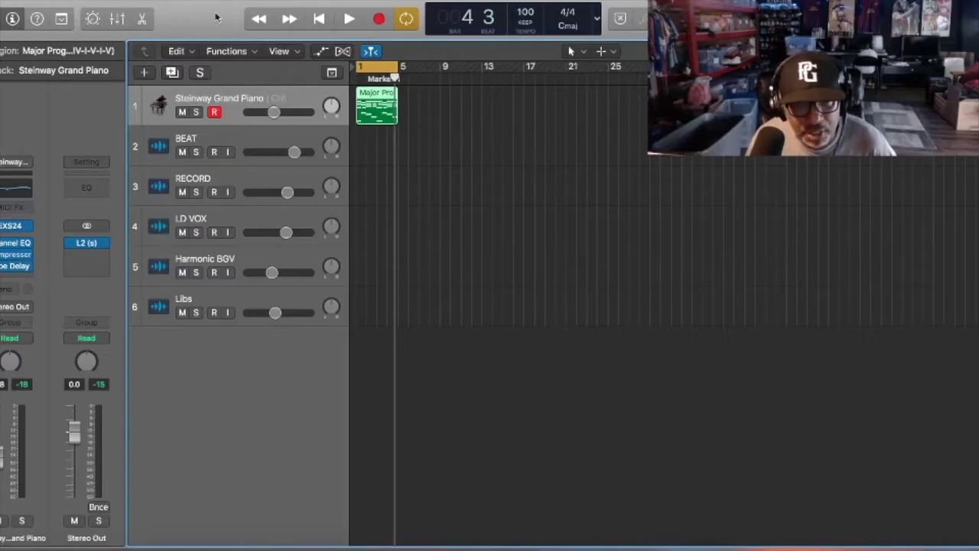
{"action": "left_click", "coordinate": [133, 0]}
{"action": "left_click", "coordinate": [174, 7]}
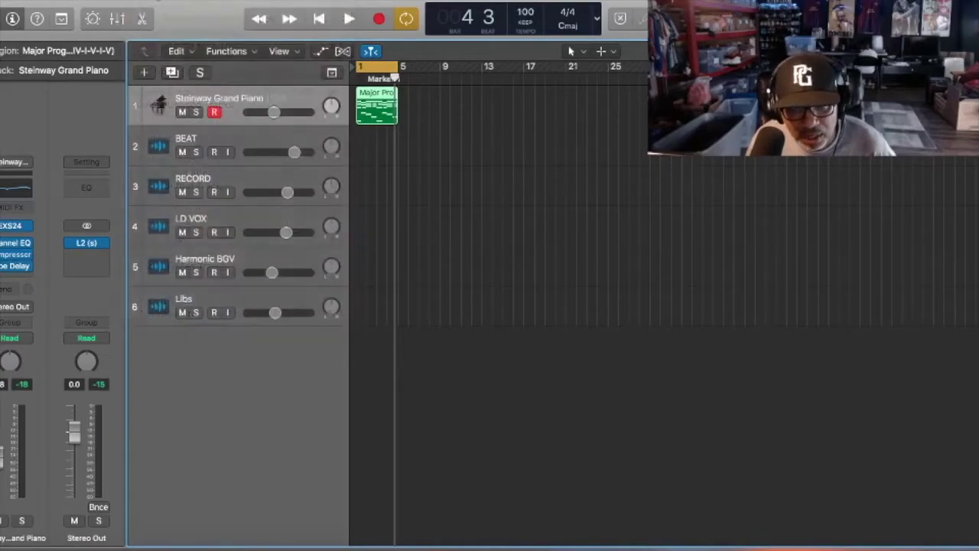
{"action": "left_click", "coordinate": [372, 33]}
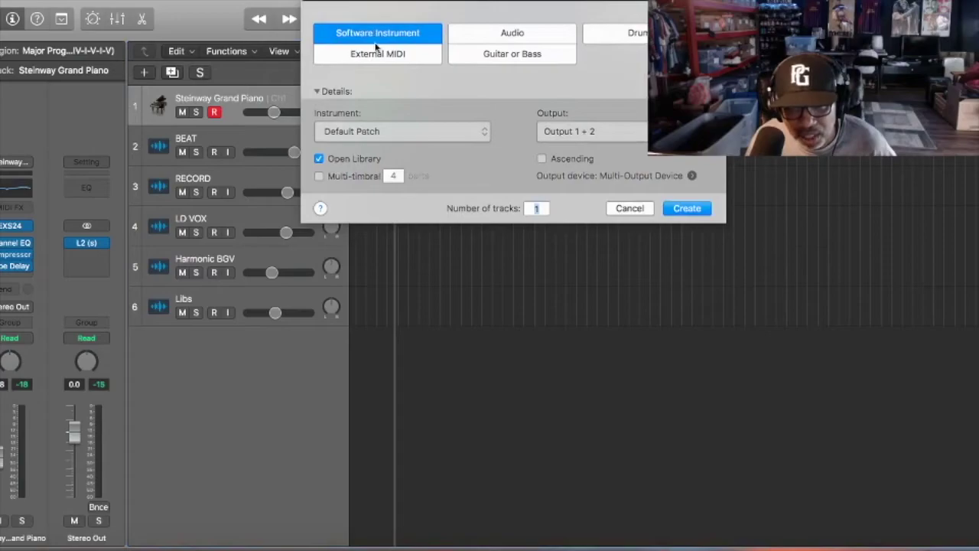
{"action": "left_click", "coordinate": [680, 208]}
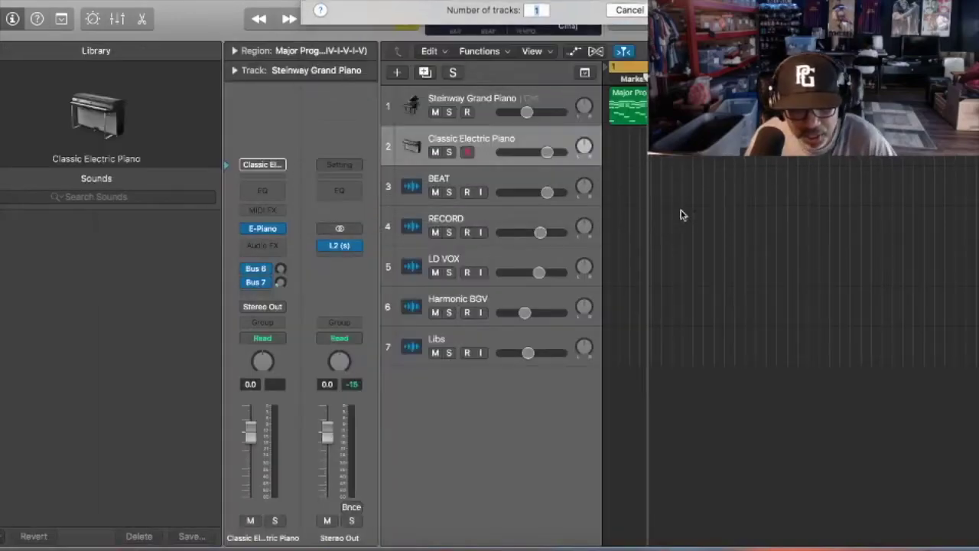
Load the stereo version of Arcade as the instrument on the new Classic Electric Piano track.
{"action": "left_click", "coordinate": [277, 230]}
{"action": "mouse_move", "coordinate": [311, 199]}
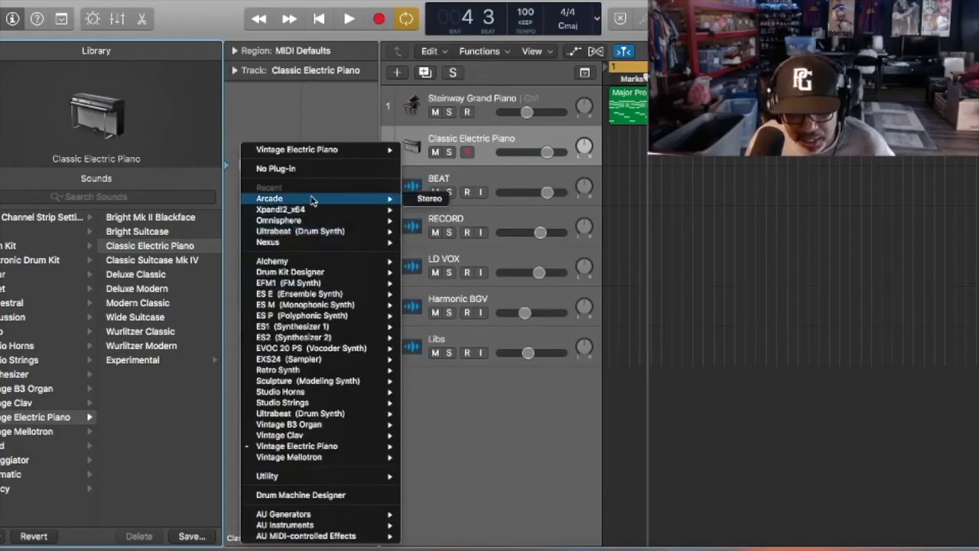
{"action": "left_click", "coordinate": [415, 201]}
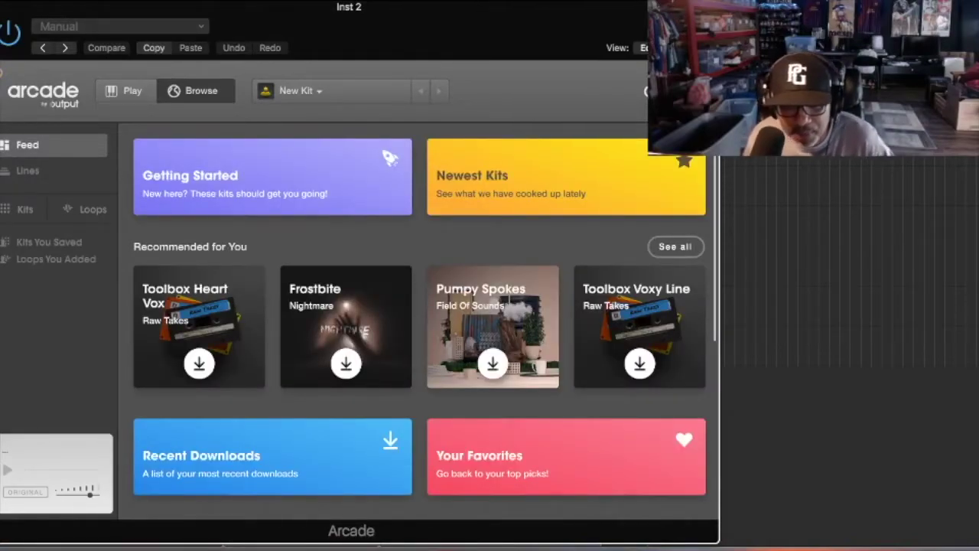
Browse Arcade's lines and open the Hooked vocal line to see its kits.
{"action": "left_click", "coordinate": [28, 170]}
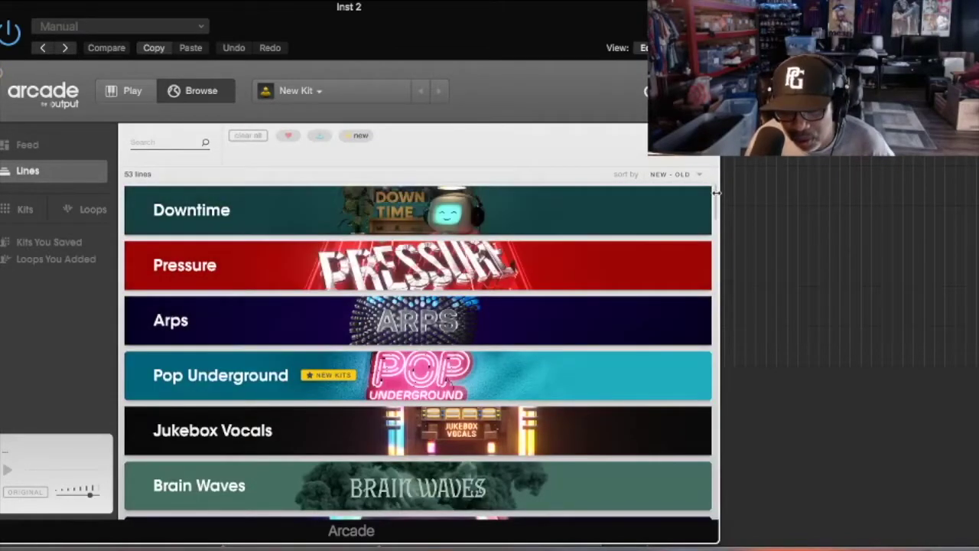
{"action": "scroll", "coordinate": [713, 208], "scroll_direction": "down", "scroll_amount": 1}
{"action": "left_click_drag", "start_coordinate": [719, 262], "coordinate": [732, 403]}
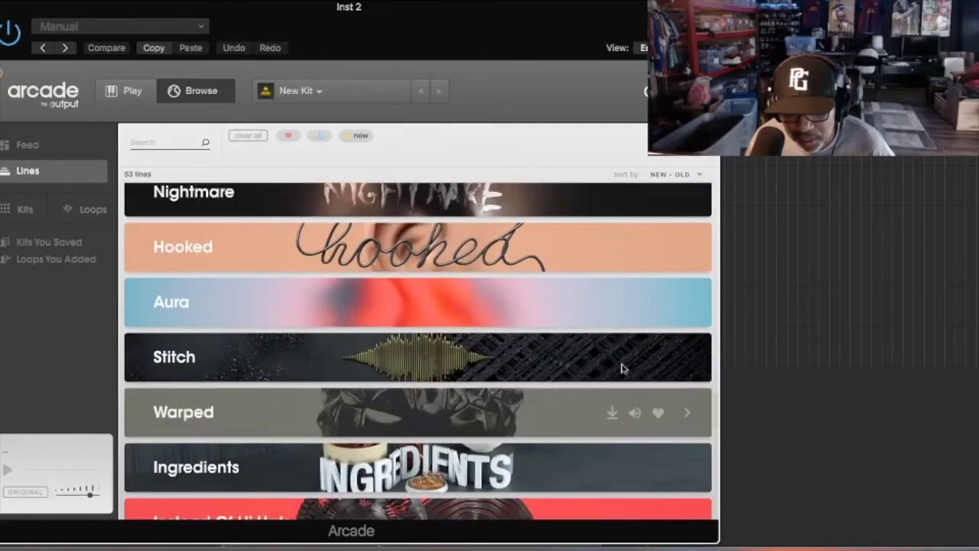
{"action": "left_click", "coordinate": [452, 263]}
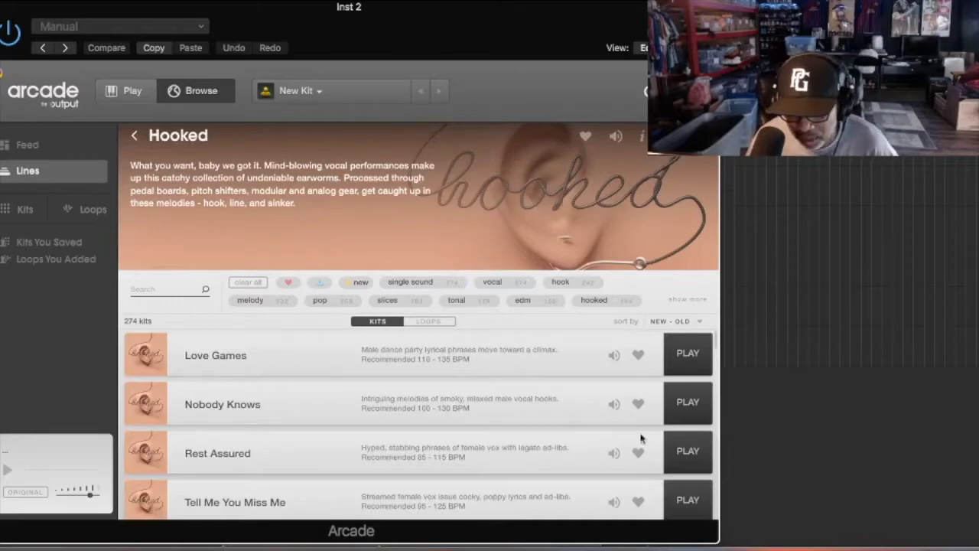
Load the Love Games kit from the Hooked line and audition its vocal samples across the white keys.
{"action": "left_click", "coordinate": [688, 361]}
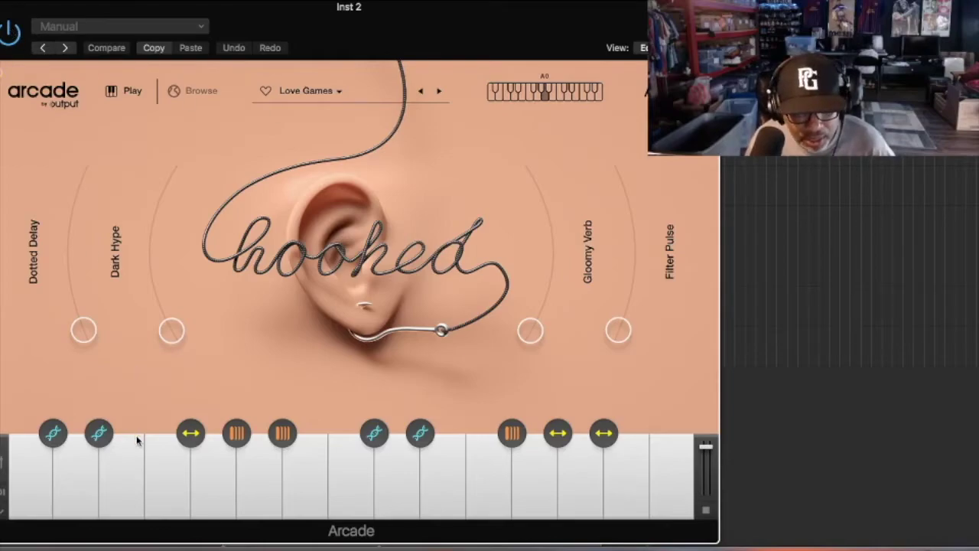
{"action": "left_click", "coordinate": [135, 459]}
{"action": "left_click", "coordinate": [163, 469]}
{"action": "left_click", "coordinate": [292, 485]}
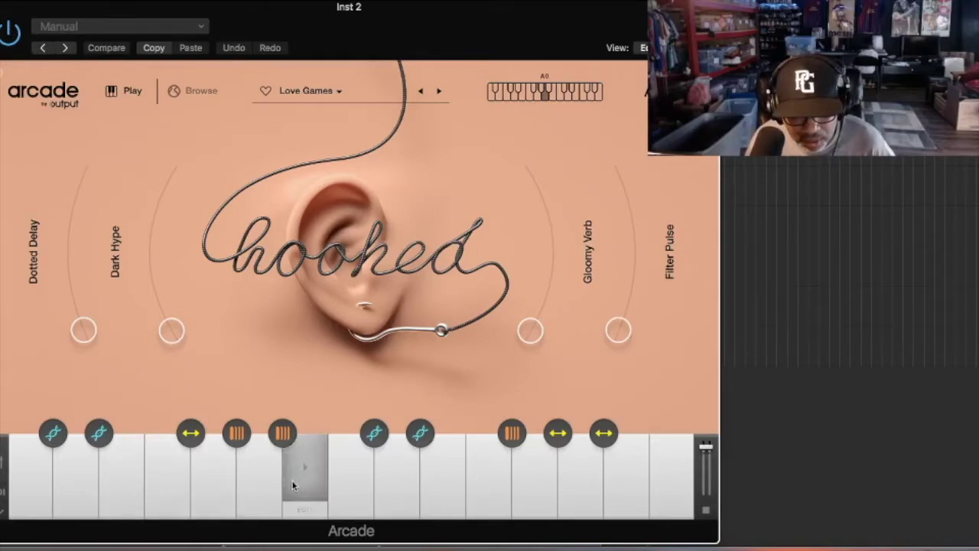
{"action": "left_click", "coordinate": [341, 477]}
{"action": "left_click", "coordinate": [446, 491]}
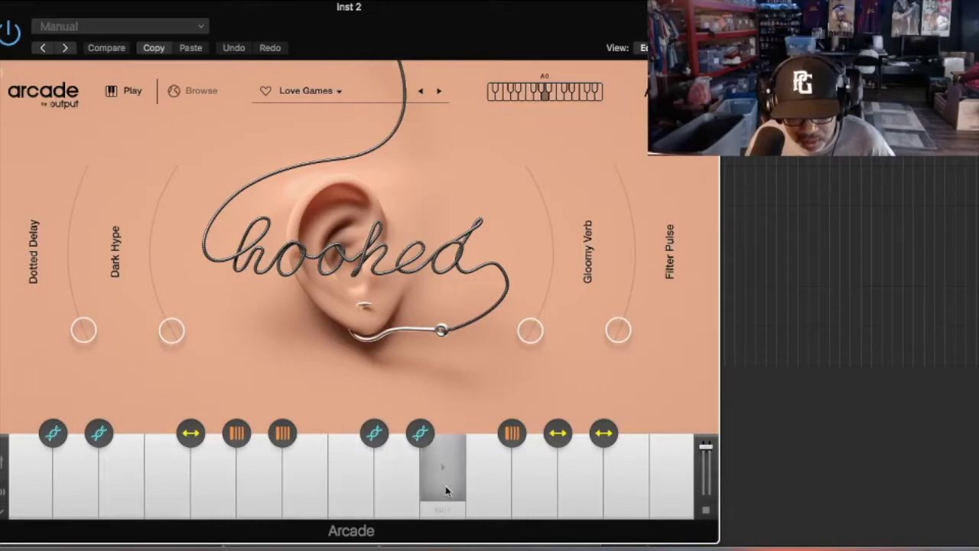
{"action": "left_click", "coordinate": [482, 491]}
{"action": "left_click", "coordinate": [539, 491]}
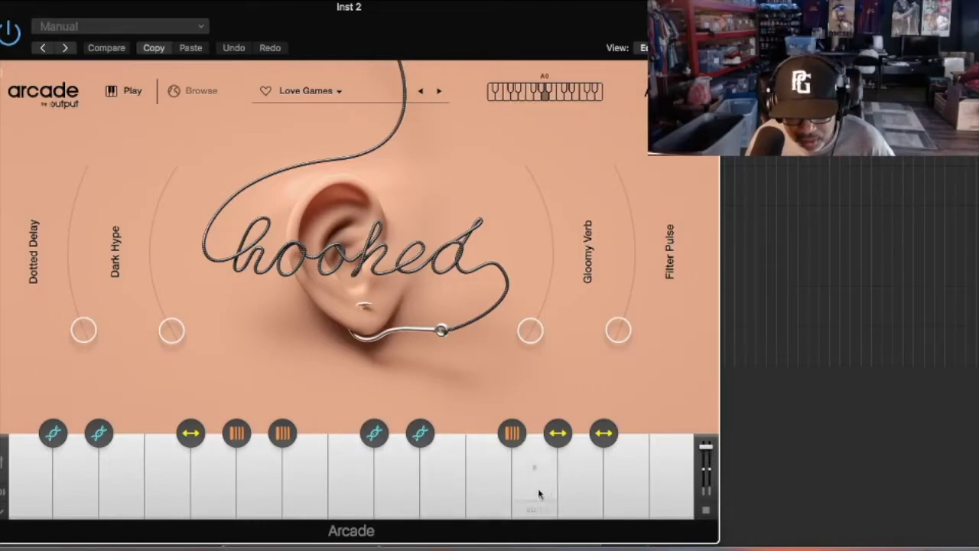
{"action": "left_click", "coordinate": [502, 488]}
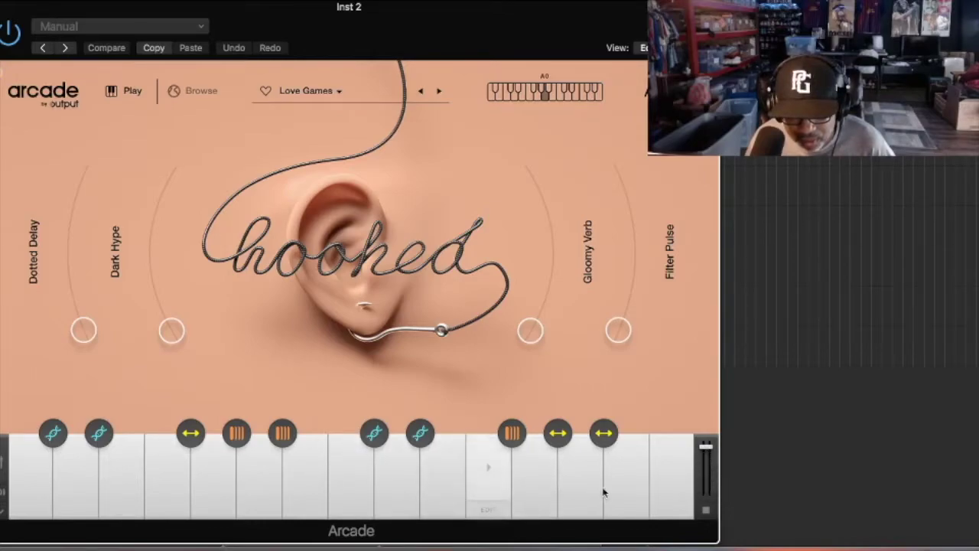
{"action": "left_click", "coordinate": [624, 494]}
{"action": "left_click", "coordinate": [674, 482]}
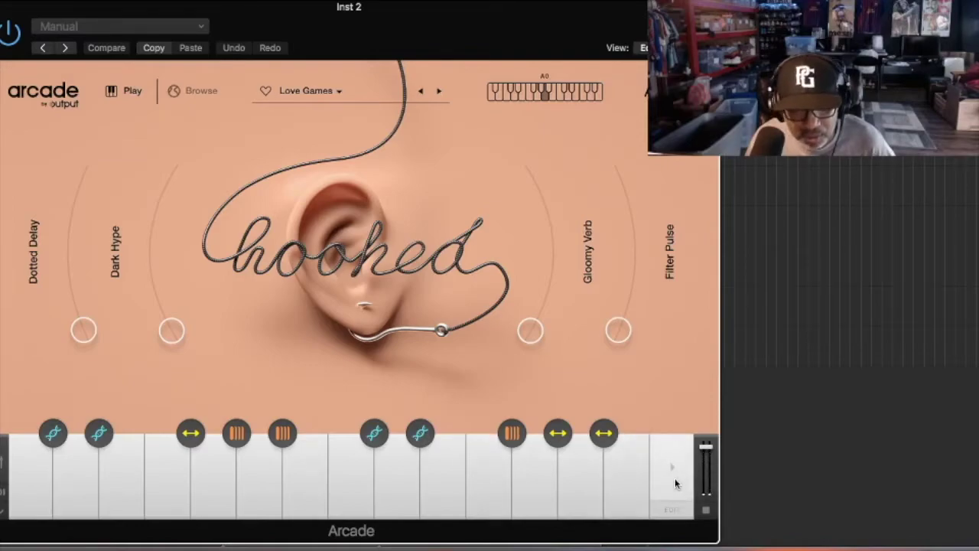
{"action": "left_click", "coordinate": [540, 474]}
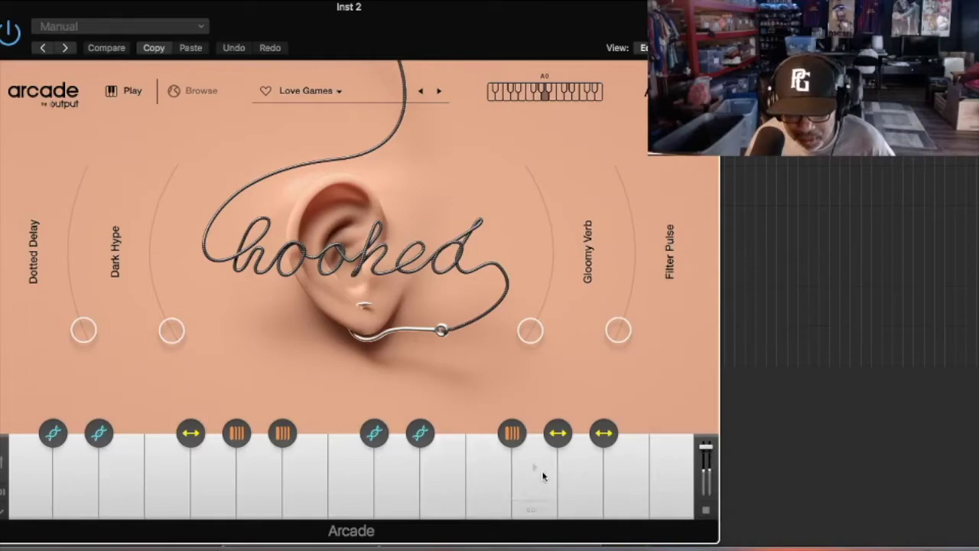
{"action": "left_click", "coordinate": [581, 470]}
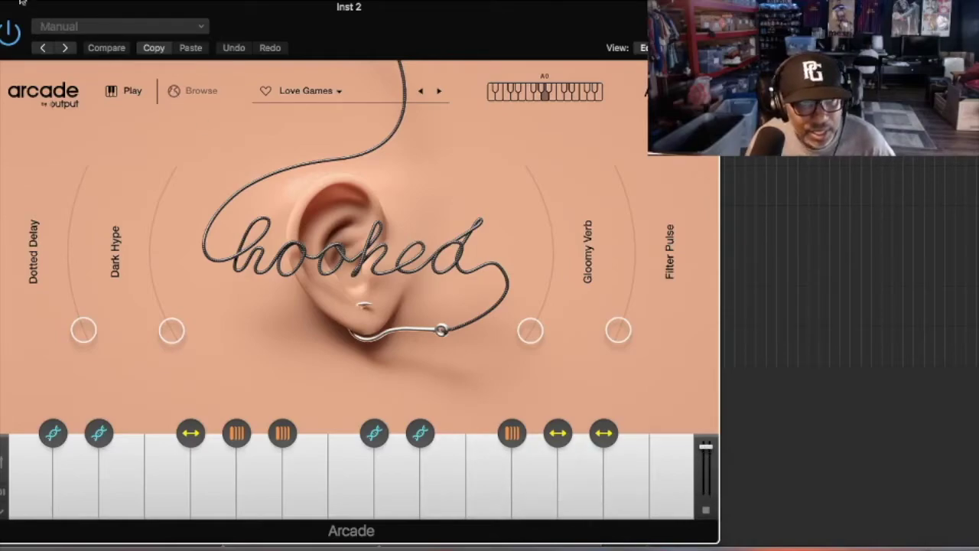
Close the Arcade window and Library, and pencil in an empty four-bar MIDI region at bar 1 on the Inst 2 track.
{"action": "left_click", "coordinate": [2, 11]}
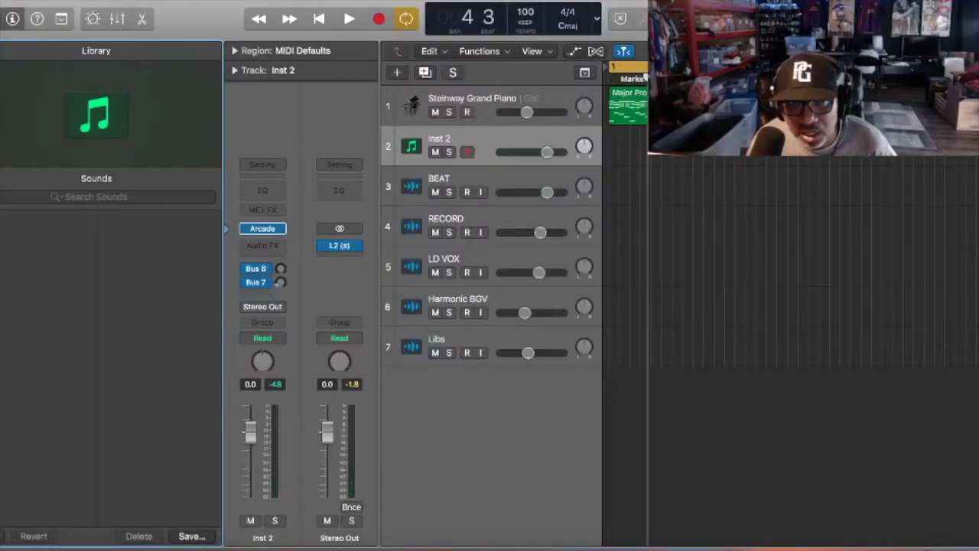
{"action": "key", "text": "y"}
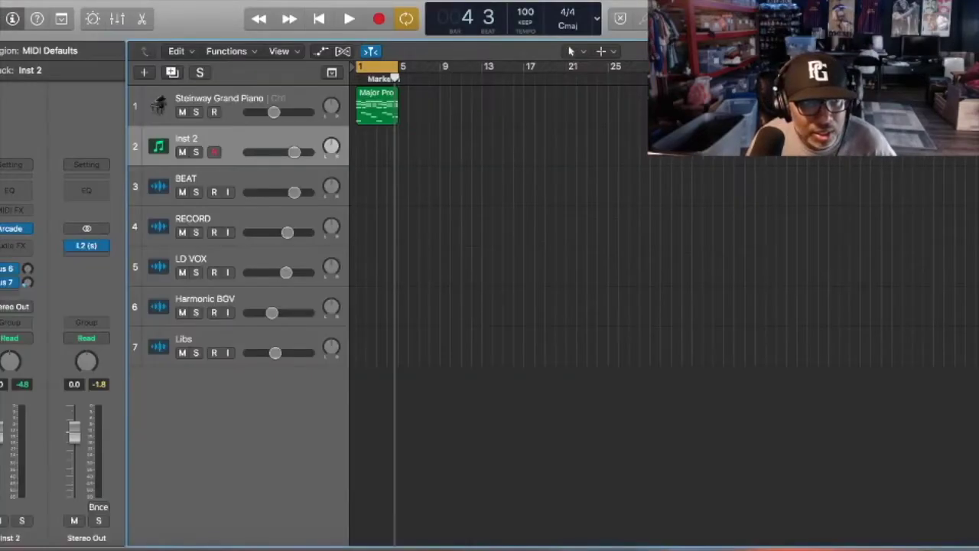
{"action": "left_click", "coordinate": [569, 54]}
{"action": "left_click", "coordinate": [612, 87]}
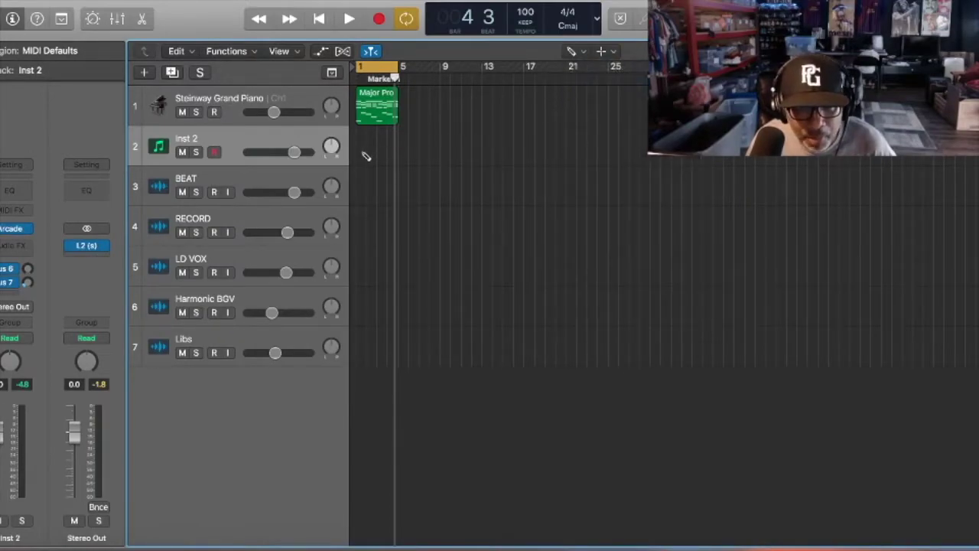
{"action": "left_click", "coordinate": [363, 153]}
{"action": "left_click_drag", "start_coordinate": [366, 152], "coordinate": [398, 157]}
Open the empty Inst 2 region in the Piano Roll and choose the Pencil tool for adding notes.
{"action": "left_click", "coordinate": [342, 2]}
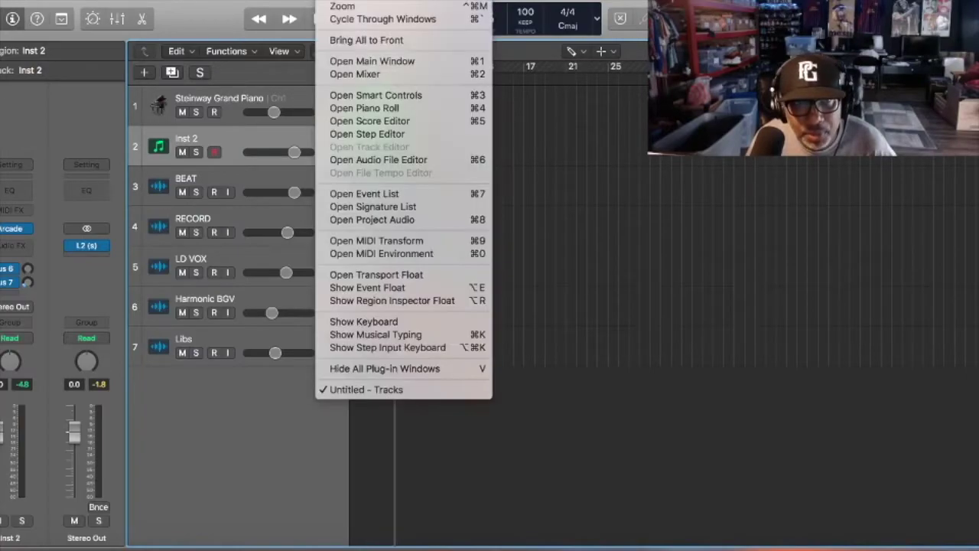
{"action": "left_click", "coordinate": [380, 107]}
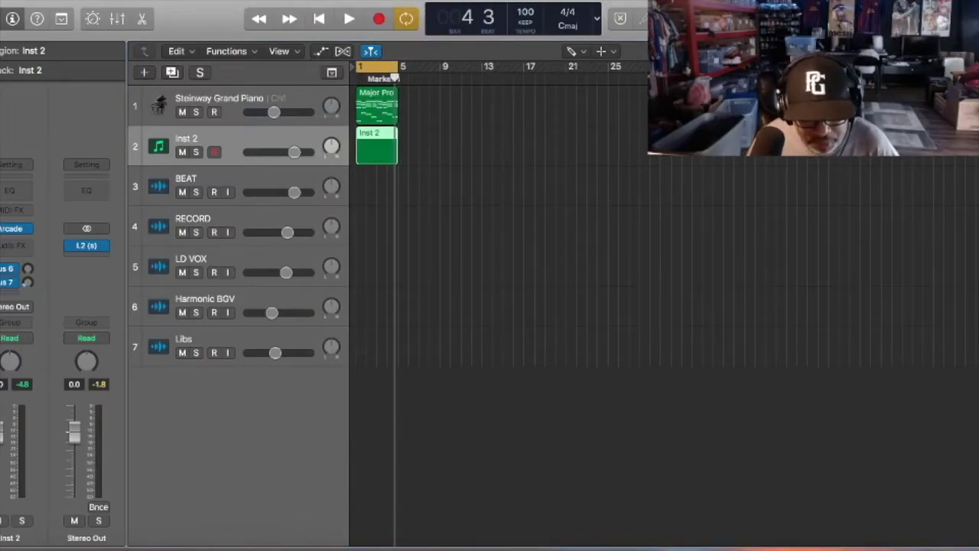
{"action": "key", "text": "super+4"}
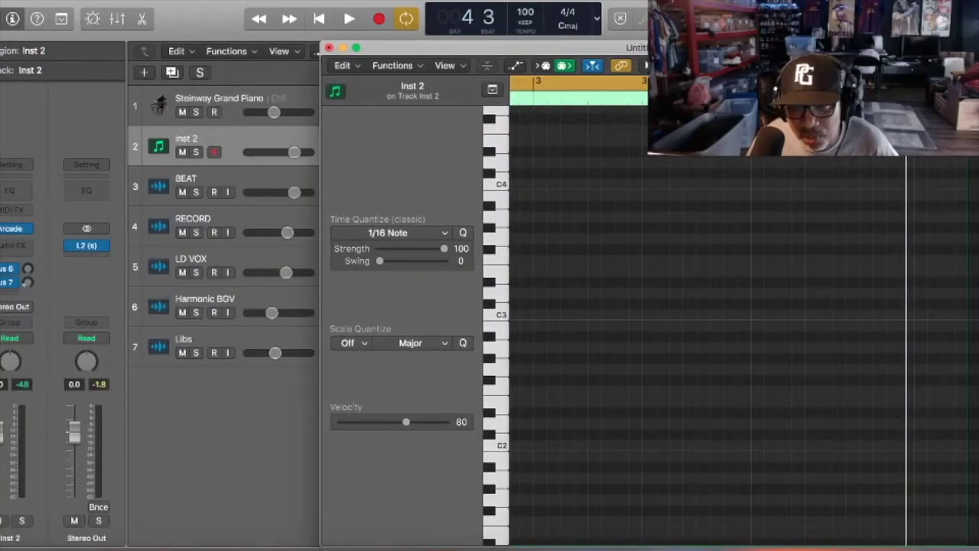
{"action": "left_click", "coordinate": [646, 66]}
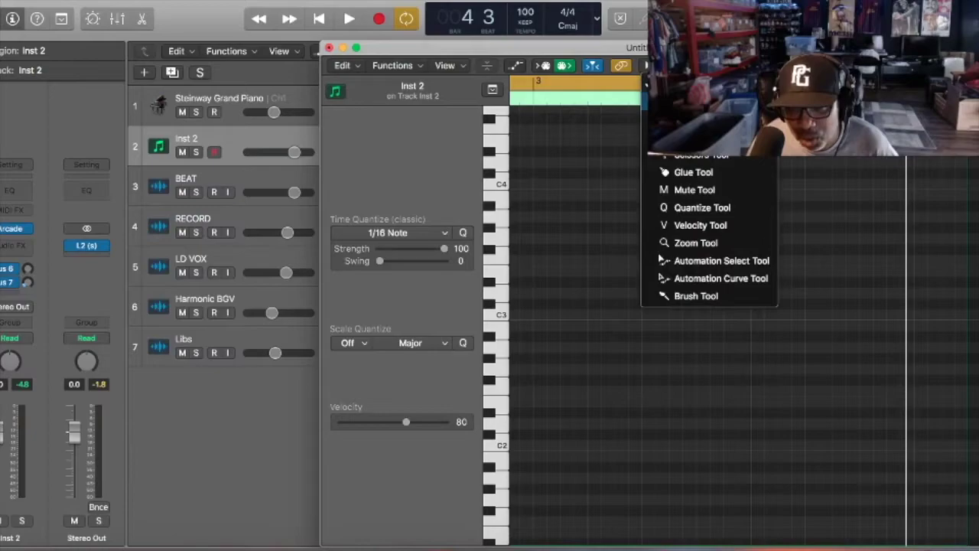
{"action": "left_click", "coordinate": [646, 119]}
Audition the vocal samples on C3, E3 and F3 in the Piano Roll and briefly play the loop.
{"action": "left_click", "coordinate": [503, 315]}
{"action": "left_click", "coordinate": [502, 277]}
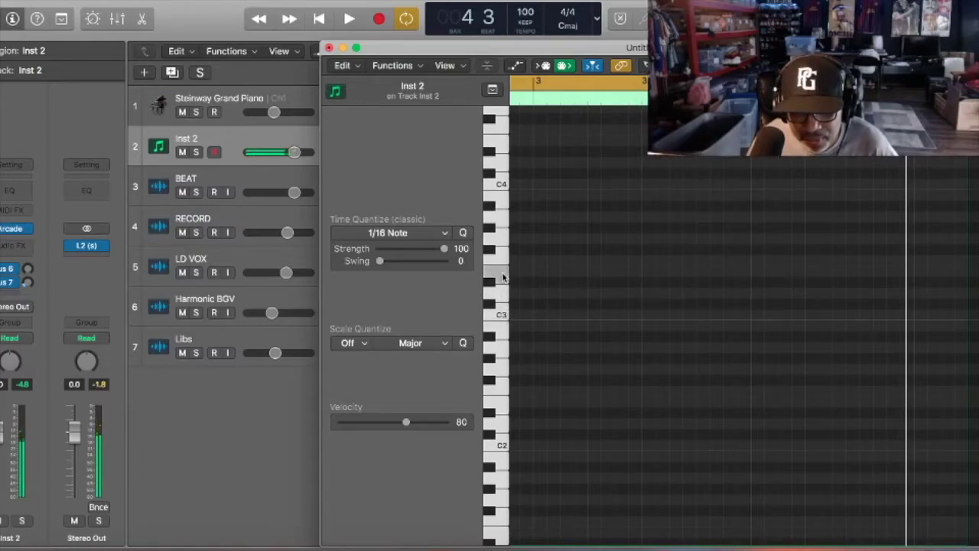
{"action": "left_click", "coordinate": [502, 263]}
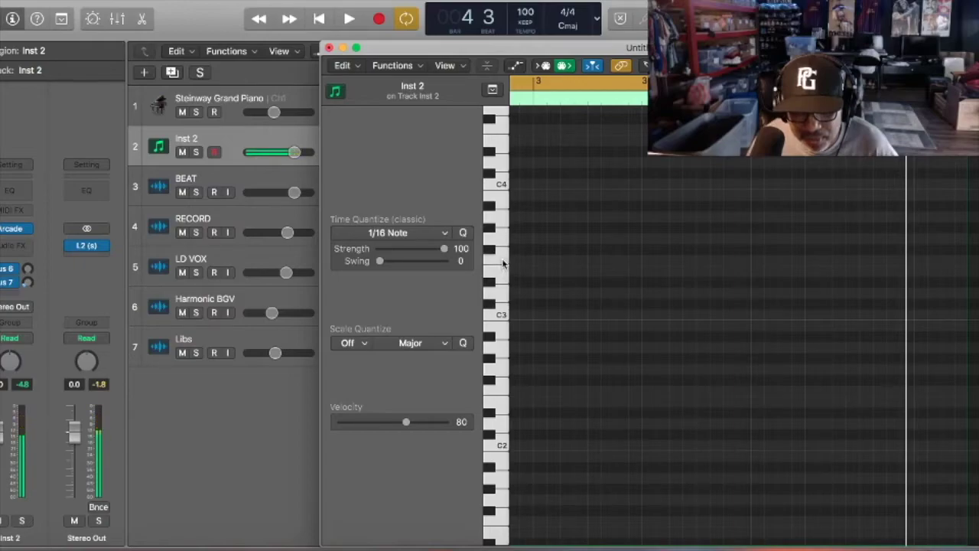
{"action": "left_click", "coordinate": [502, 263]}
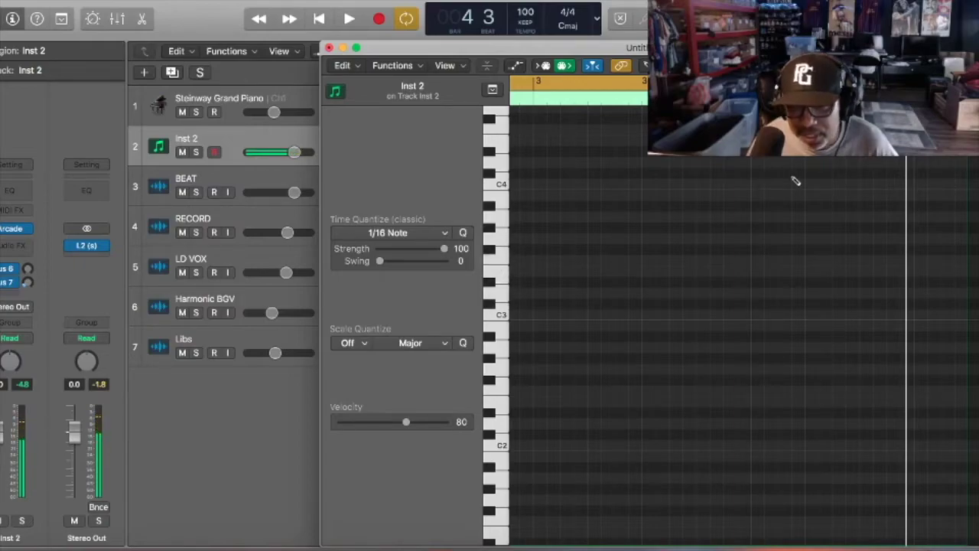
{"action": "key", "text": "space"}
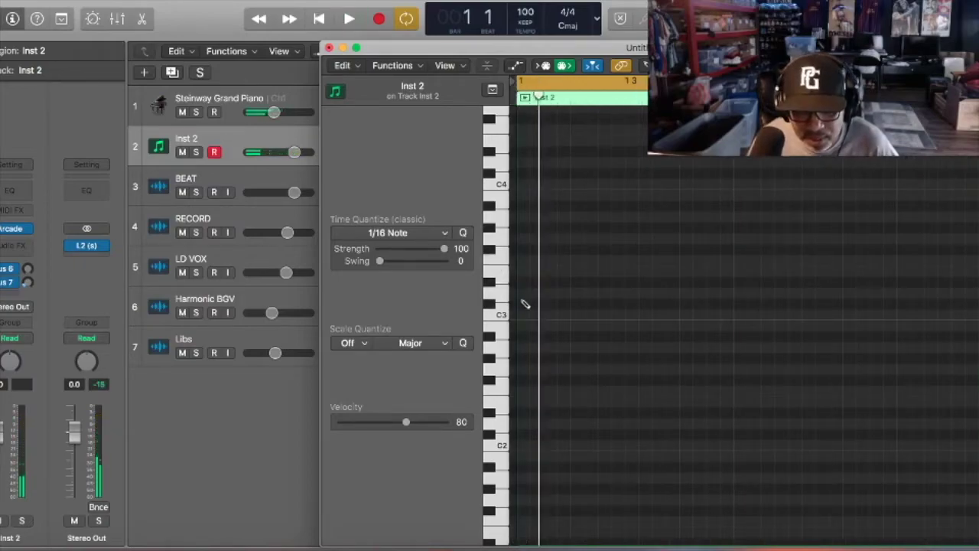
{"action": "key", "text": "space"}
Recheck the samples between C3 and F3, and draw a one-bar F3 note at the start of the Inst 2 region.
{"action": "left_click", "coordinate": [500, 317]}
{"action": "left_click", "coordinate": [501, 278]}
{"action": "left_click", "coordinate": [501, 258]}
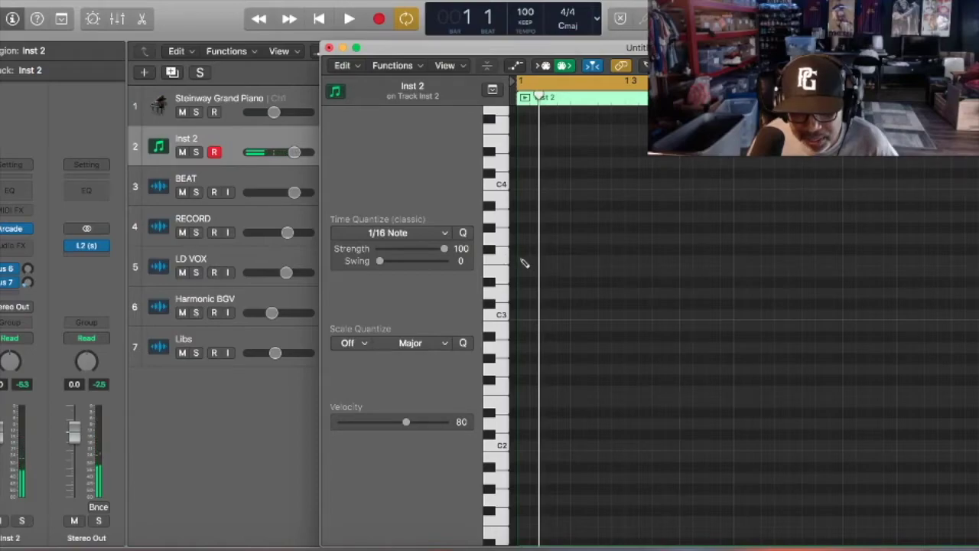
{"action": "left_click", "coordinate": [525, 263]}
{"action": "left_click_drag", "start_coordinate": [621, 261], "coordinate": [730, 287]}
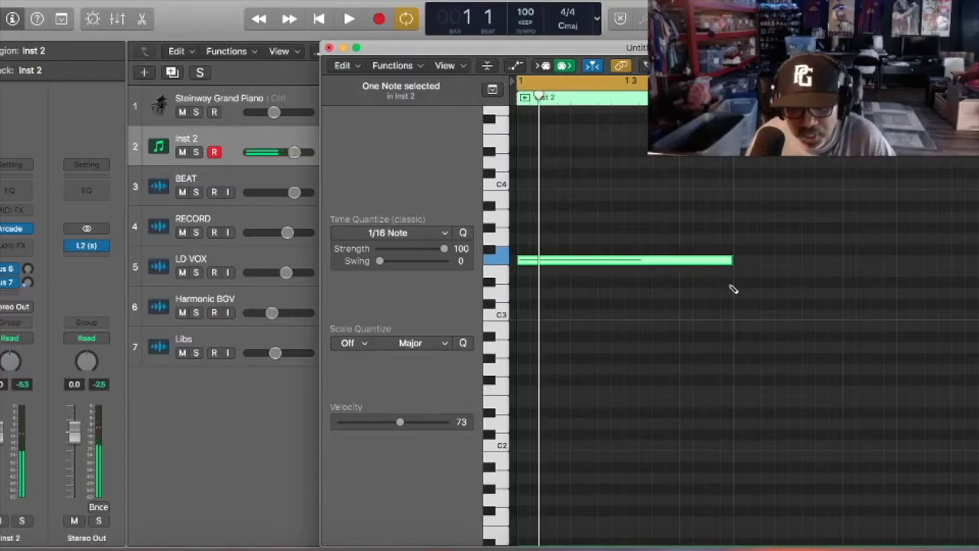
{"action": "left_click", "coordinate": [329, 48]}
Lower the Inst 2 track's volume and play the loop to hear the vocal against the piano.
{"action": "left_click_drag", "start_coordinate": [295, 151], "coordinate": [264, 156]}
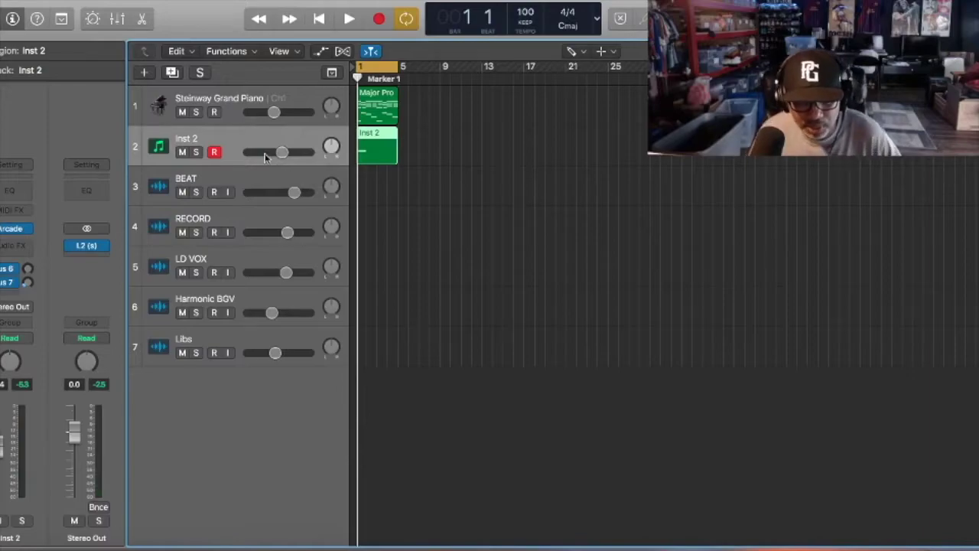
{"action": "key", "text": "space"}
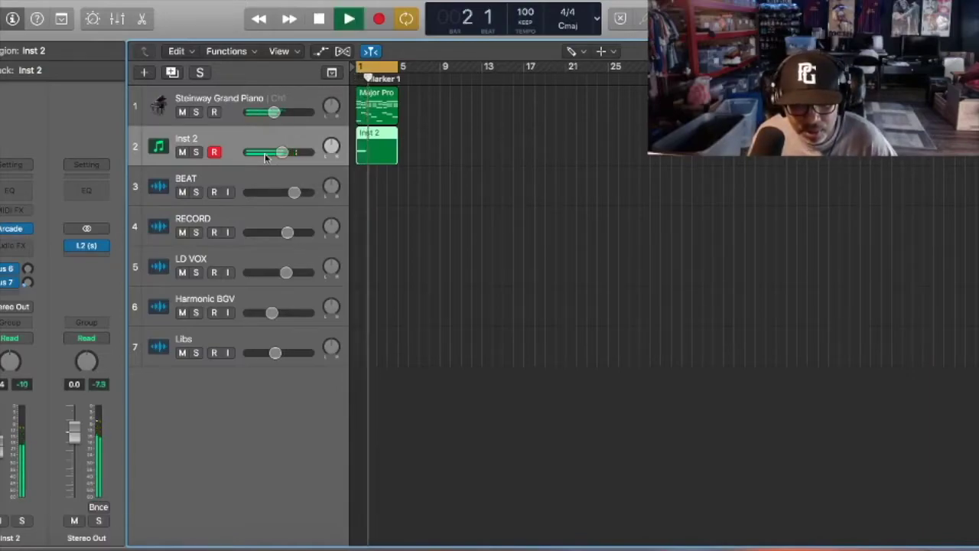
{"action": "key", "text": "space"}
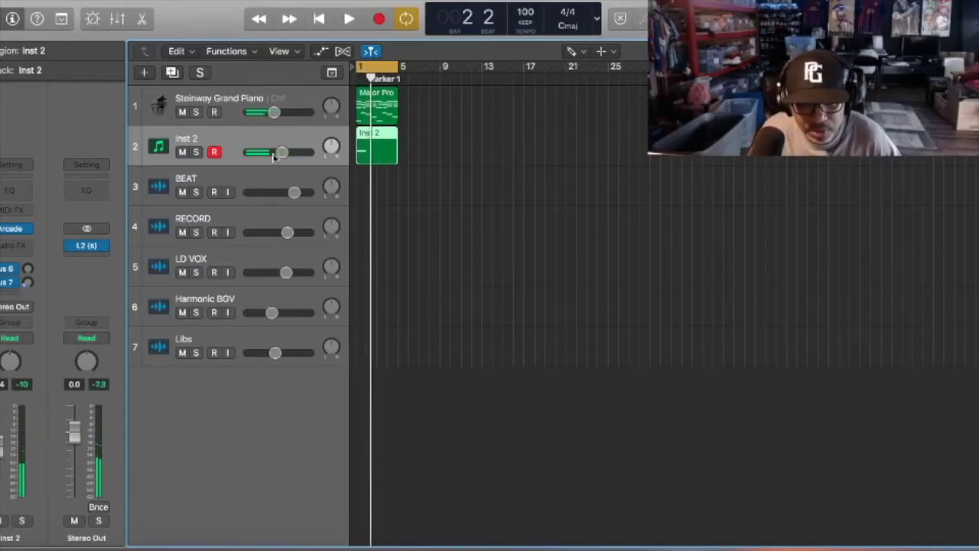
In the Inst 2 region's Piano Roll, move the vocal note down to E3, extend it to almost two bars, and play it back.
{"action": "left_click", "coordinate": [340, 2]}
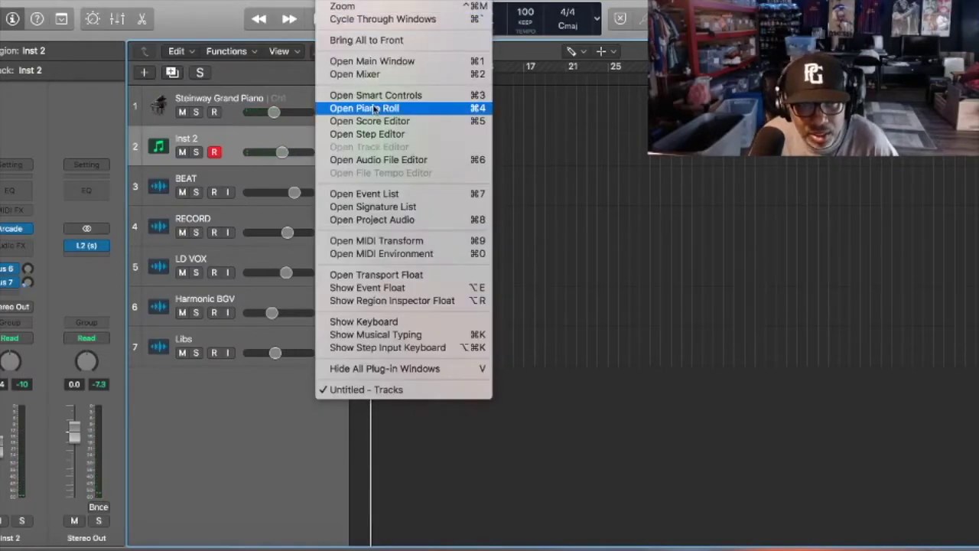
{"action": "key", "text": "Escape"}
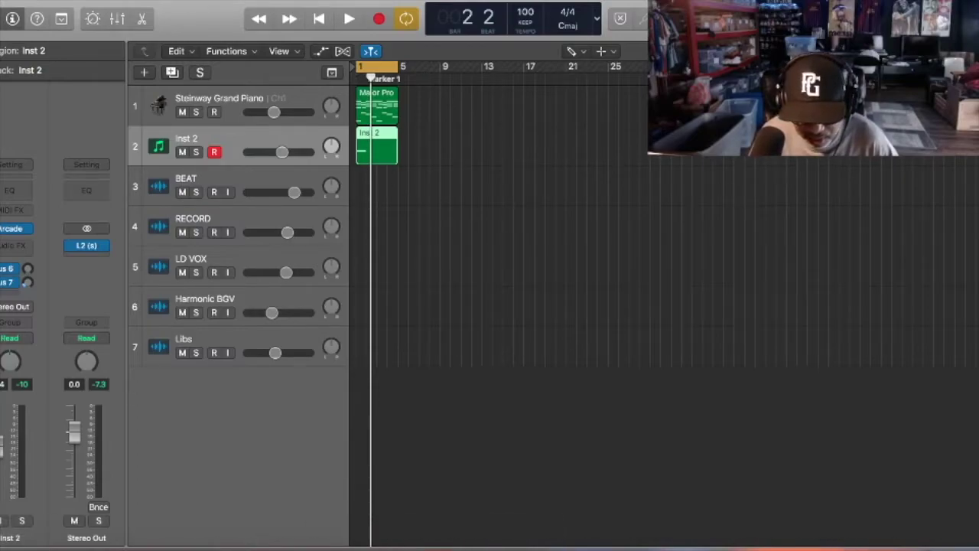
{"action": "key", "text": "super+4"}
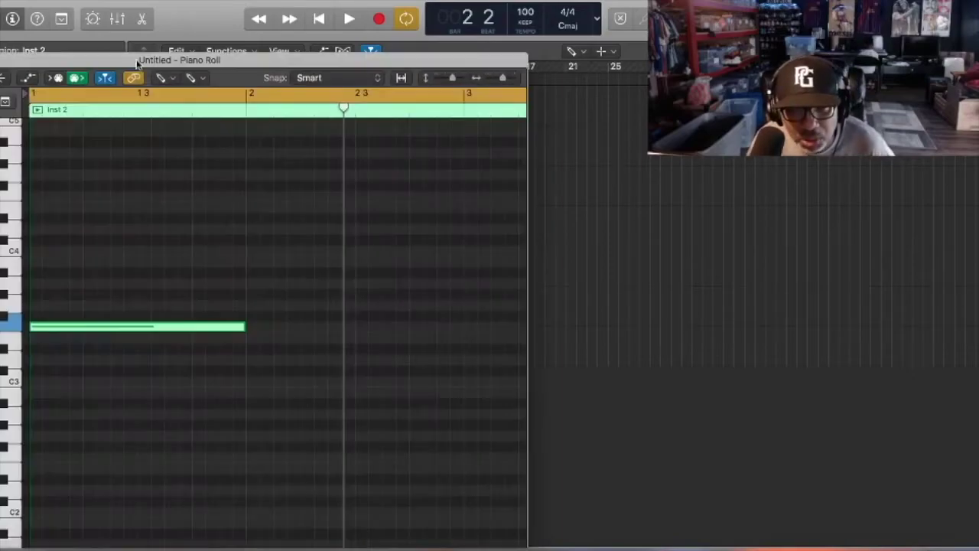
{"action": "left_click_drag", "start_coordinate": [406, 93], "coordinate": [497, 55]}
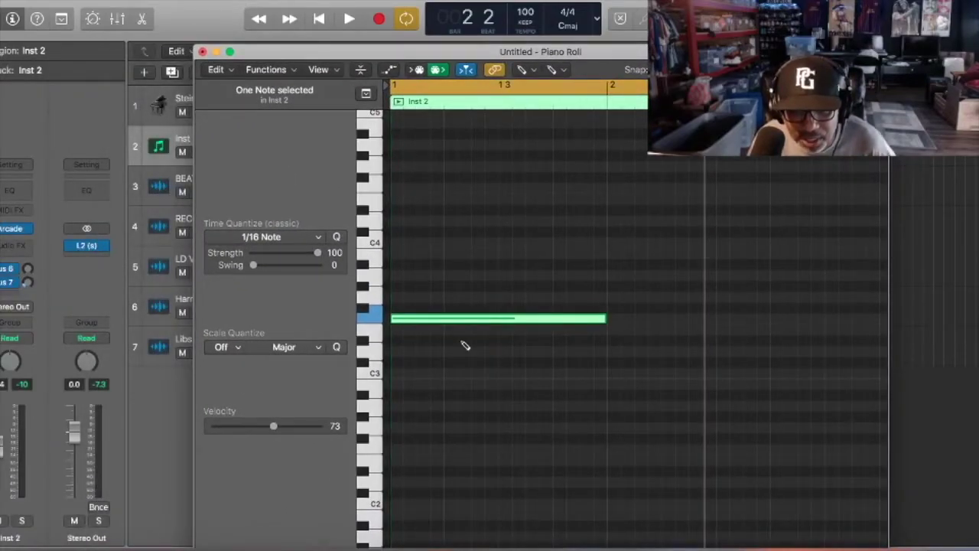
{"action": "left_click_drag", "start_coordinate": [448, 320], "coordinate": [448, 332]}
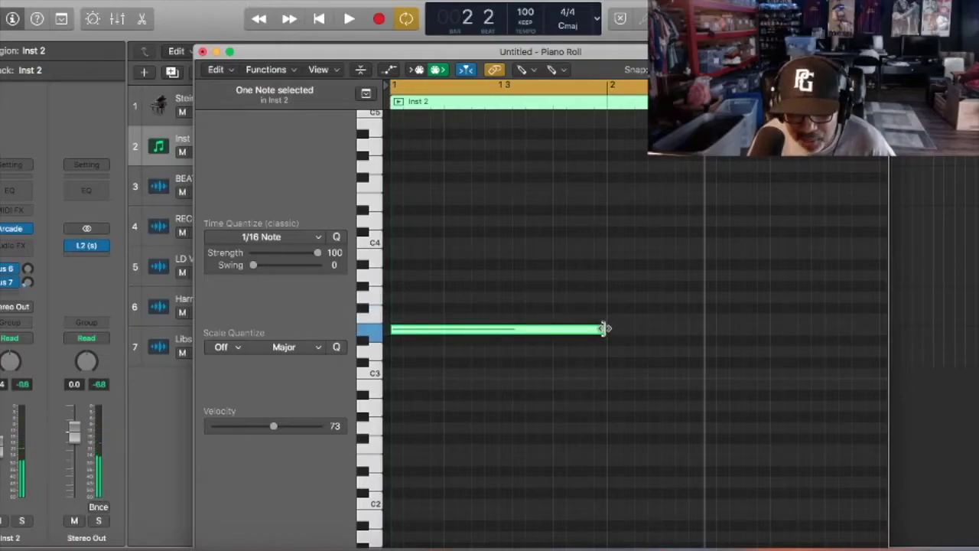
{"action": "left_click_drag", "start_coordinate": [604, 328], "coordinate": [795, 370]}
{"action": "key", "text": "space"}
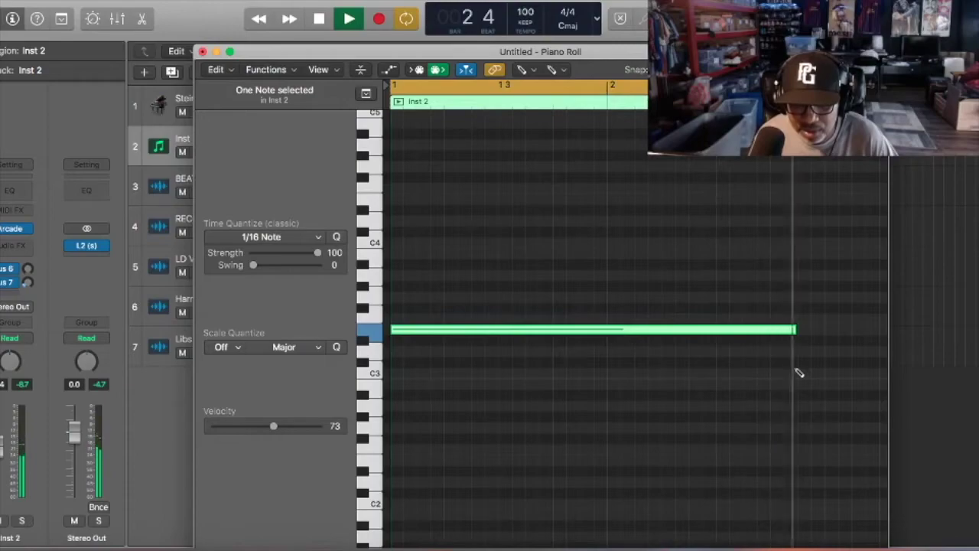
{"action": "key", "text": "space"}
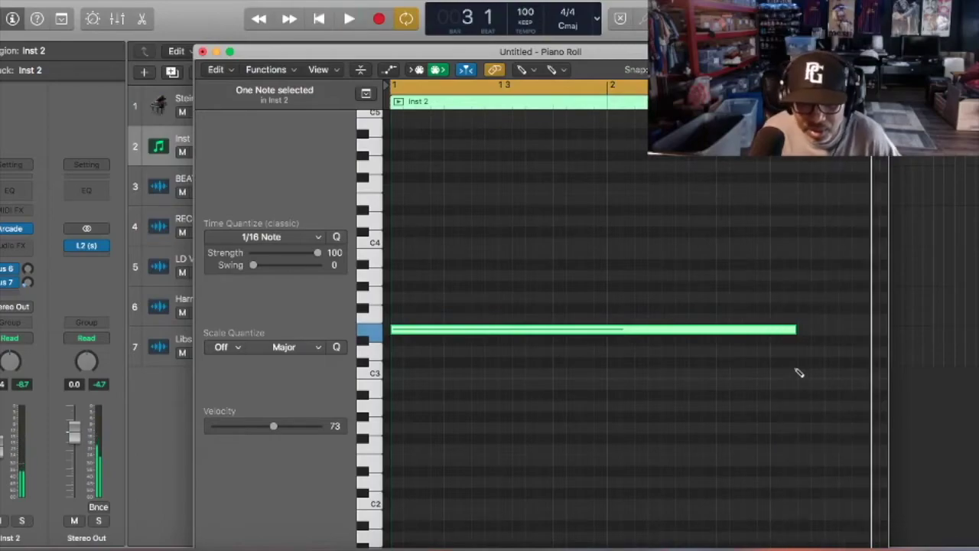
{"action": "left_click", "coordinate": [202, 51]}
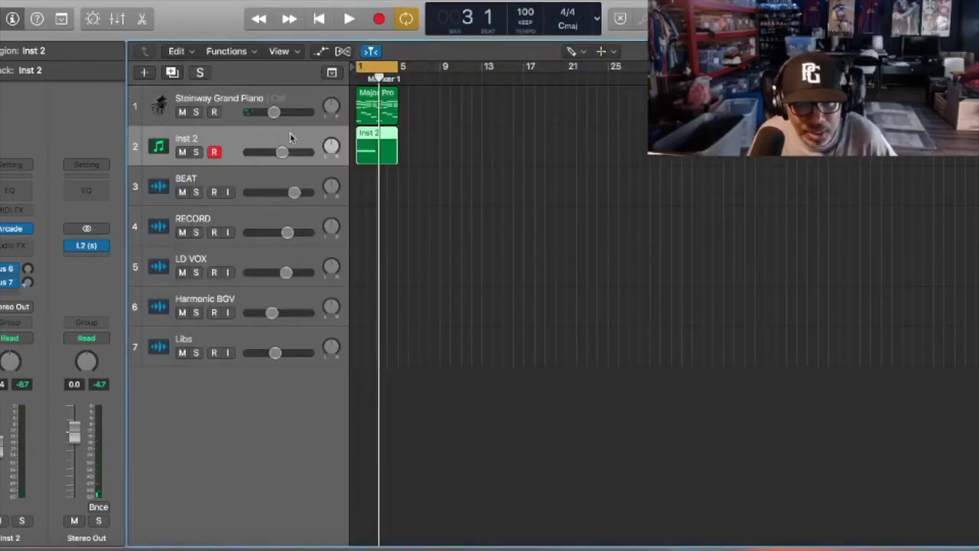
Lower the Inst 2 track's volume and insert a stereo Channel EQ on its channel strip.
{"action": "left_click_drag", "start_coordinate": [283, 153], "coordinate": [267, 152]}
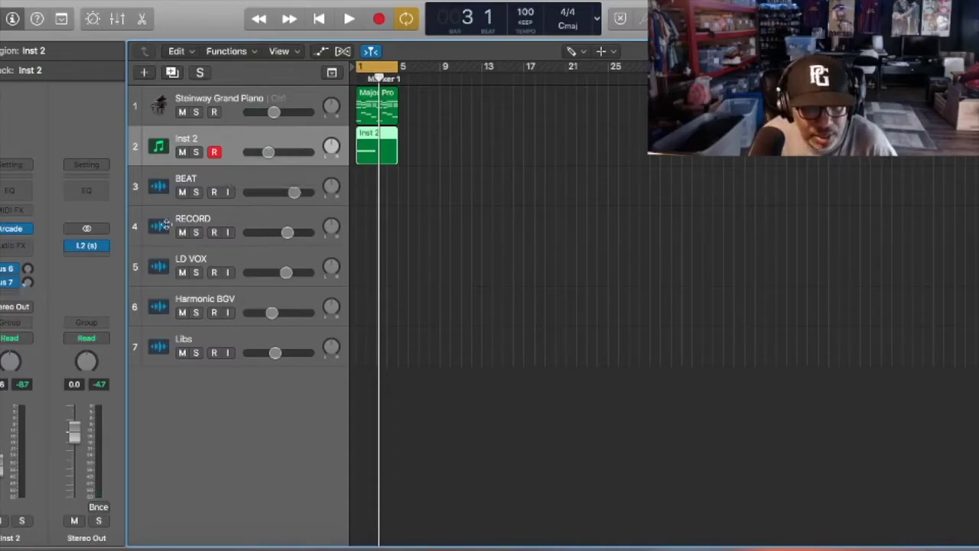
{"action": "left_click", "coordinate": [26, 245]}
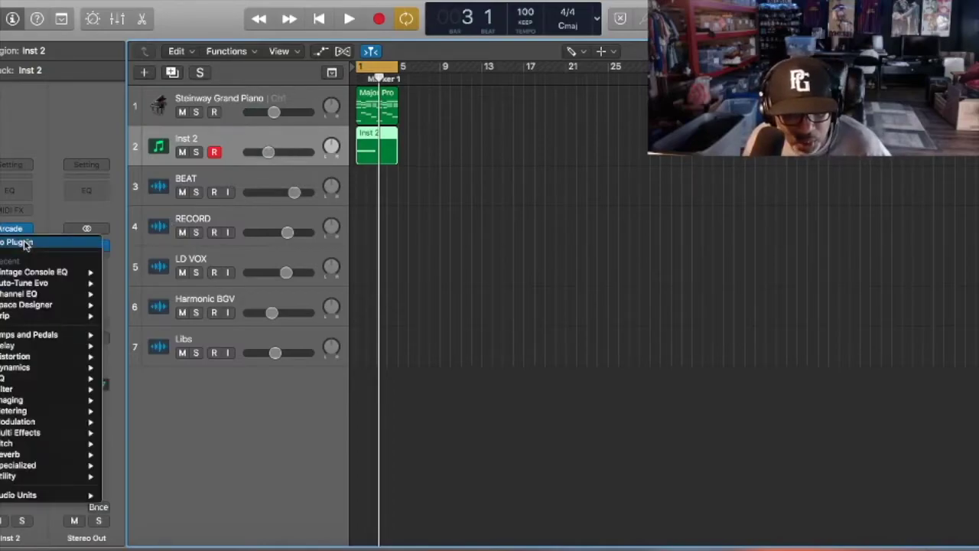
{"action": "mouse_move", "coordinate": [58, 297]}
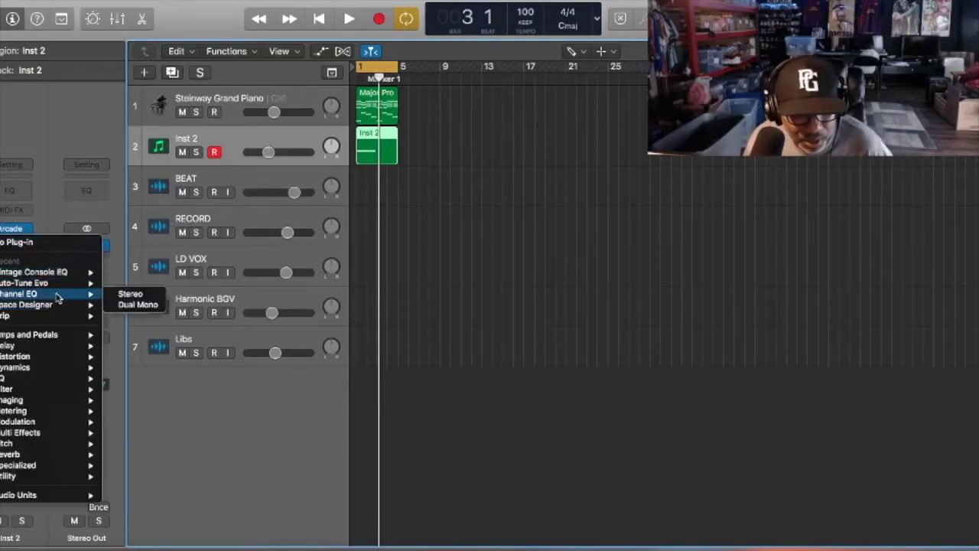
{"action": "left_click", "coordinate": [130, 294]}
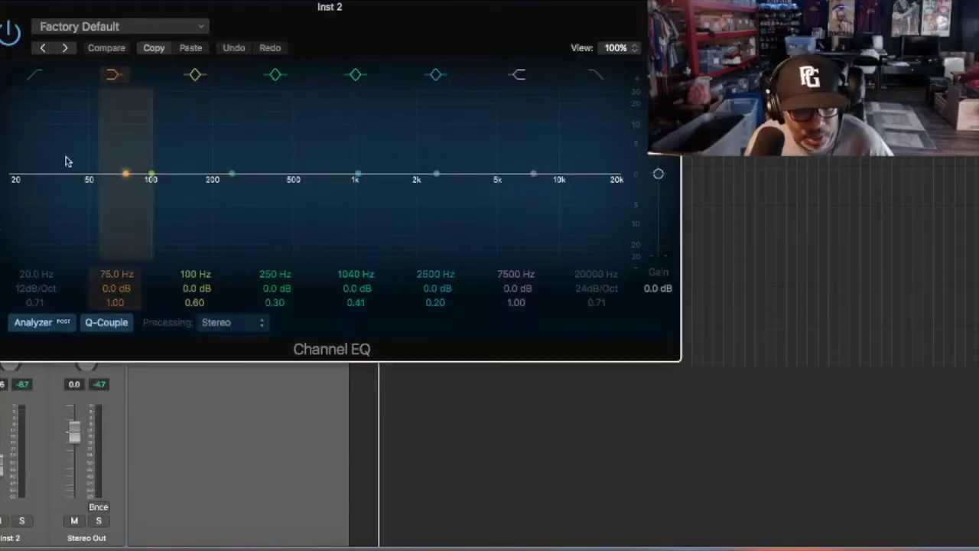
Band-limit Inst 2 in the Channel EQ with a 300 Hz low cut and a 1720 Hz high cut, both at 48 dB/Oct.
{"action": "left_click", "coordinate": [35, 74]}
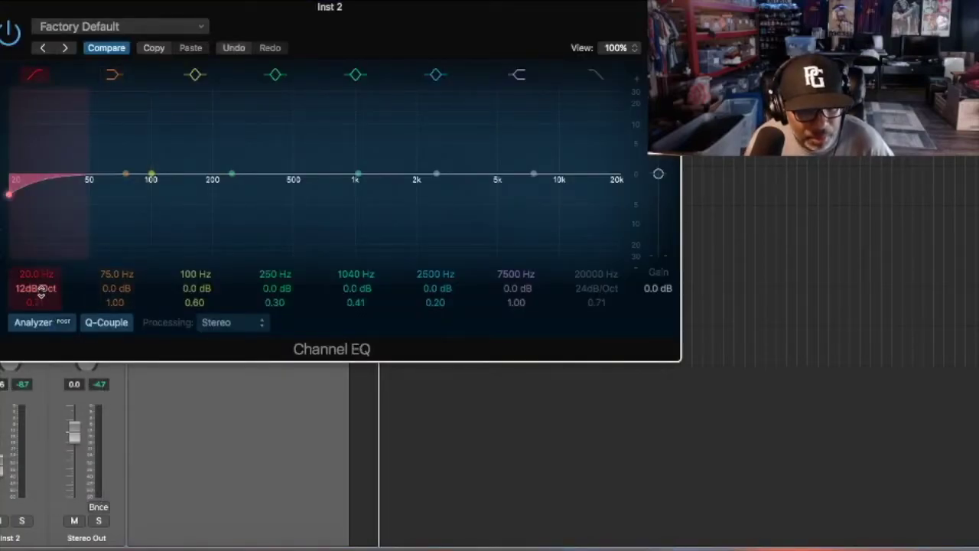
{"action": "left_click_drag", "start_coordinate": [41, 290], "coordinate": [41, 268]}
{"action": "left_click_drag", "start_coordinate": [11, 191], "coordinate": [271, 198]}
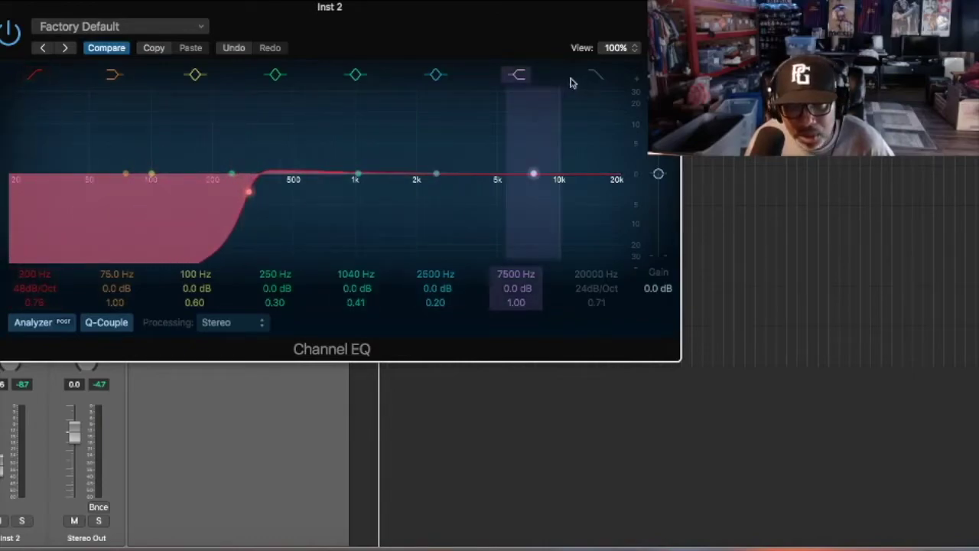
{"action": "left_click", "coordinate": [595, 74]}
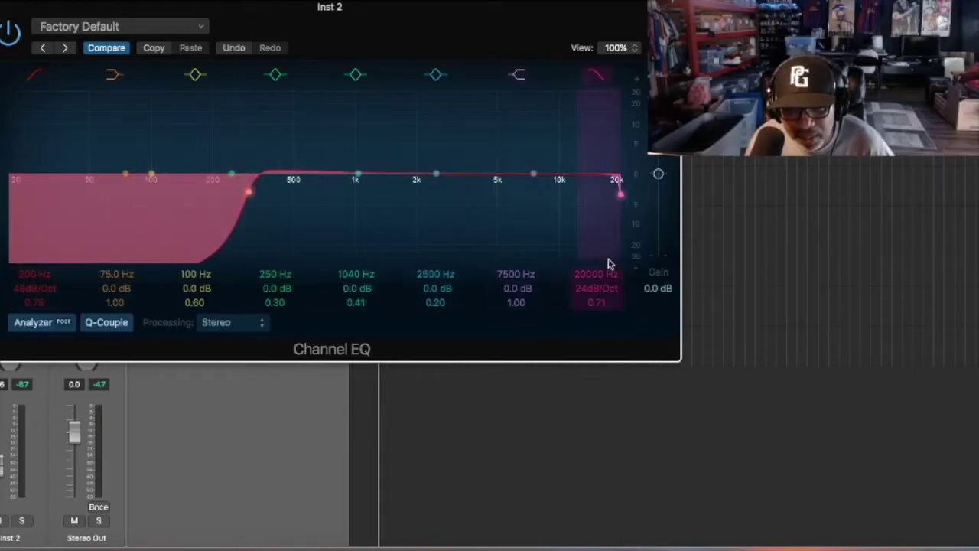
{"action": "left_click_drag", "start_coordinate": [596, 287], "coordinate": [596, 269]}
{"action": "left_click_drag", "start_coordinate": [620, 196], "coordinate": [386, 203]}
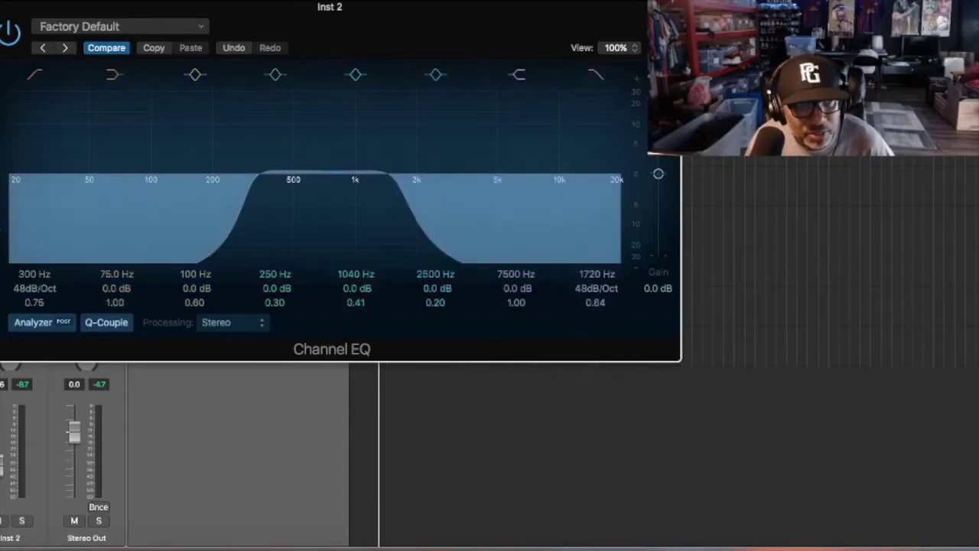
{"action": "key", "text": "super+w"}
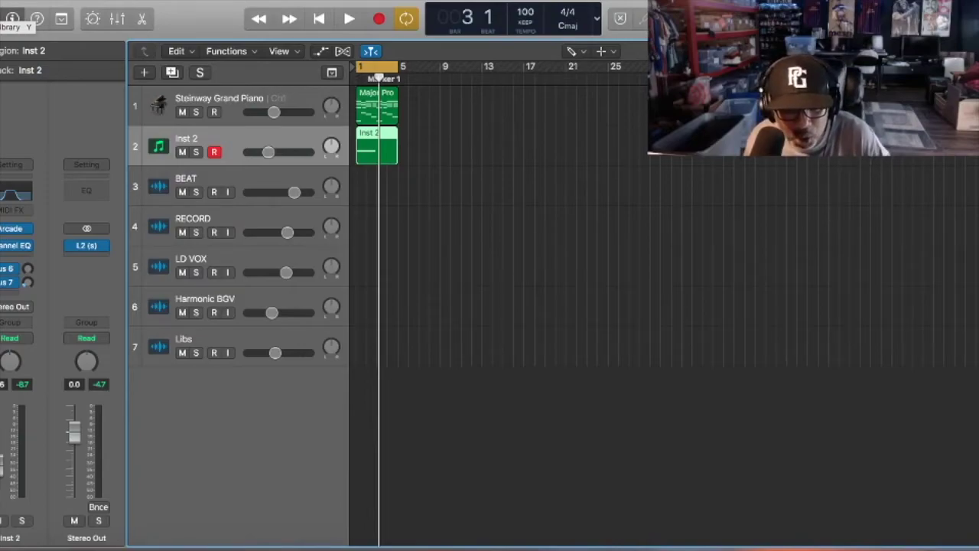
Insert a stereo Vintage Console EQ on Inst 2 after the Channel EQ and load its Far Away preset.
{"action": "left_click", "coordinate": [29, 258]}
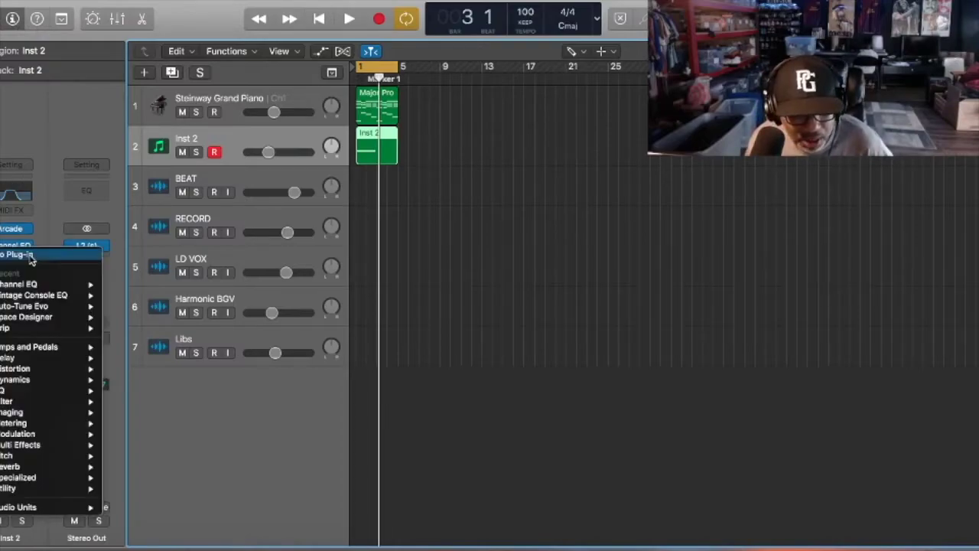
{"action": "mouse_move", "coordinate": [57, 296]}
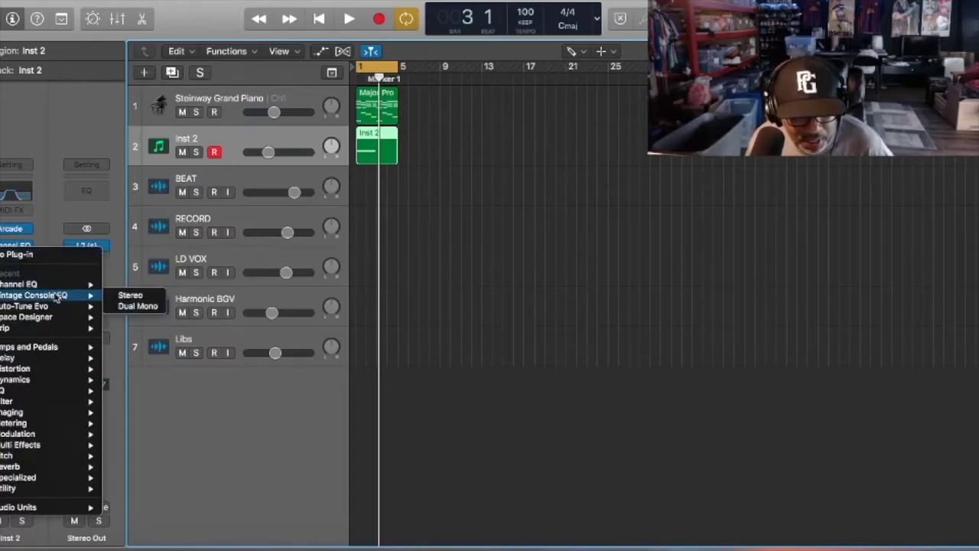
{"action": "left_click", "coordinate": [128, 296]}
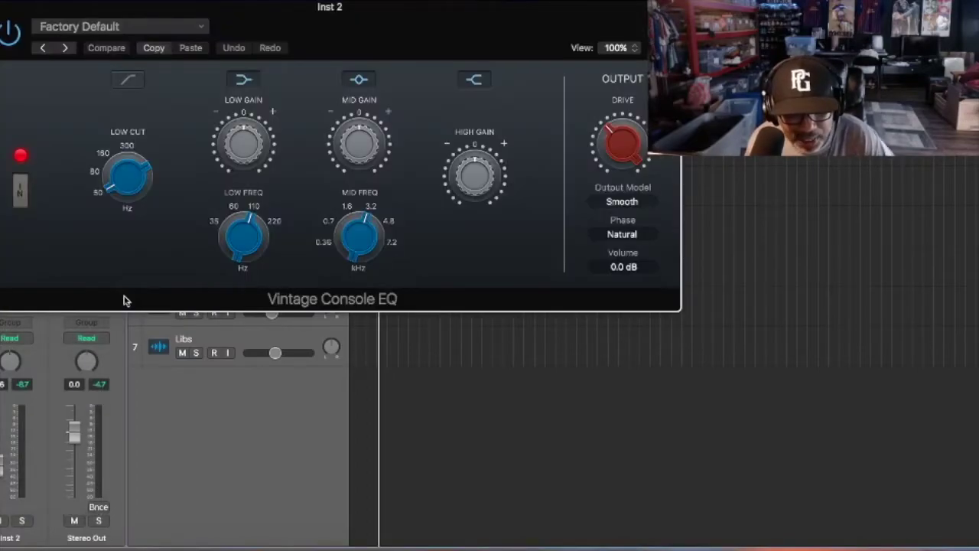
{"action": "left_click", "coordinate": [112, 28]}
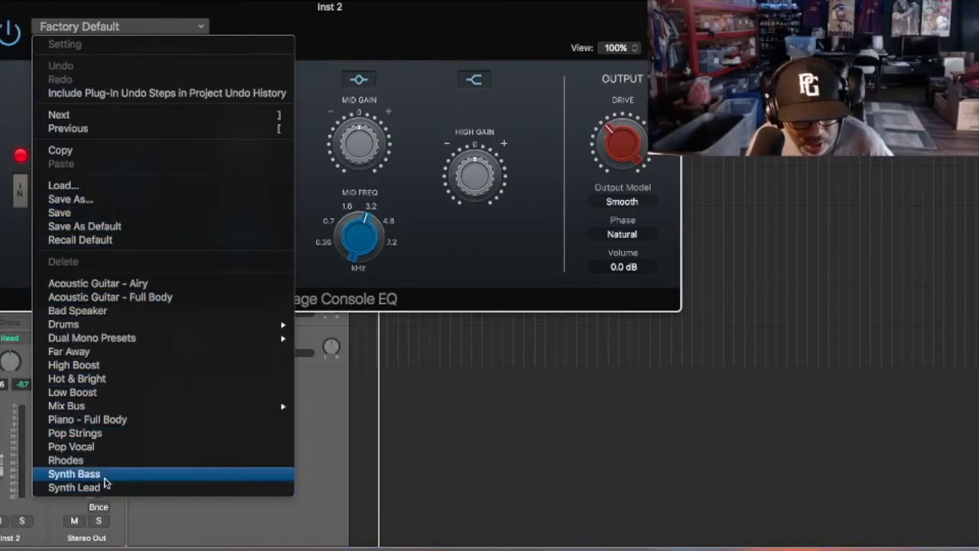
{"action": "left_click", "coordinate": [107, 352]}
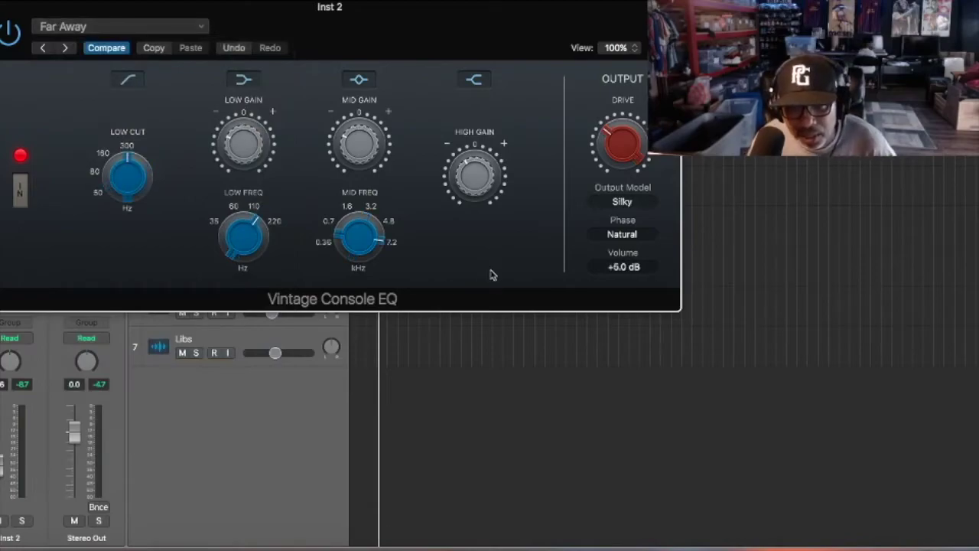
Turn down the Drive slightly in the Vintage Console EQ's output section and close the plug-in.
{"action": "mouse_move", "coordinate": [625, 146]}
{"action": "left_click_drag", "start_coordinate": [625, 146], "coordinate": [630, 157]}
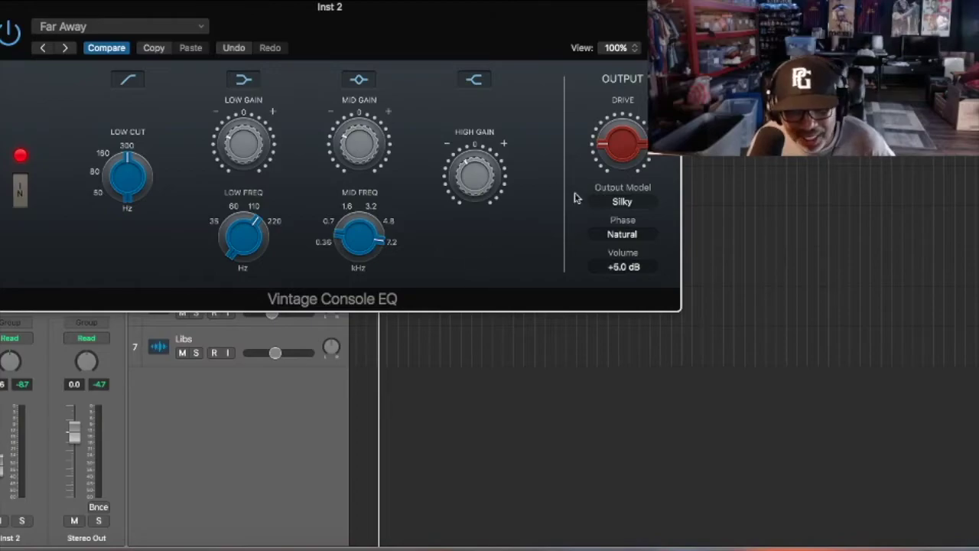
{"action": "mouse_move", "coordinate": [372, 158]}
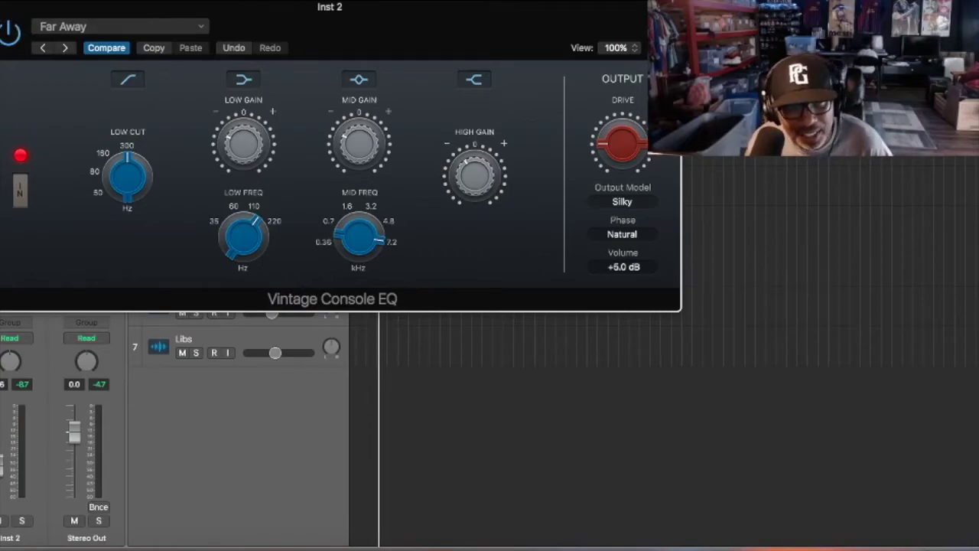
{"action": "key", "text": "super+w"}
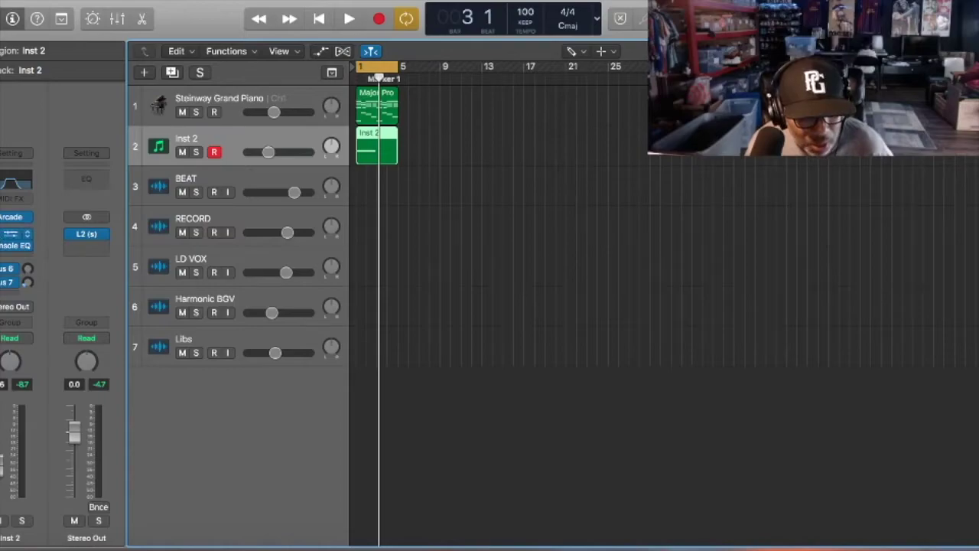
Bypass the Channel EQ and lower the Inst 2 volume further while playing the loop.
{"action": "key", "text": "space"}
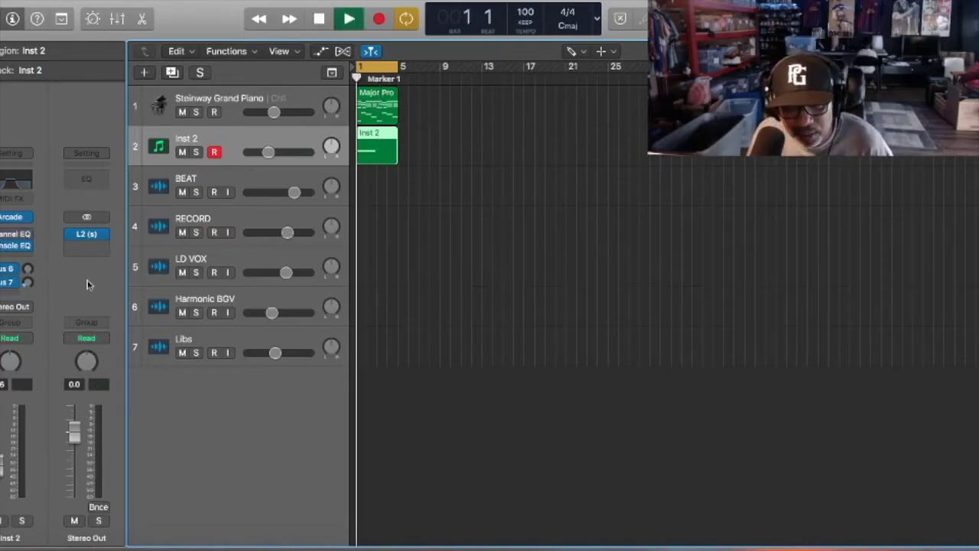
{"action": "left_click_drag", "start_coordinate": [276, 152], "coordinate": [258, 152]}
{"action": "key", "text": "space"}
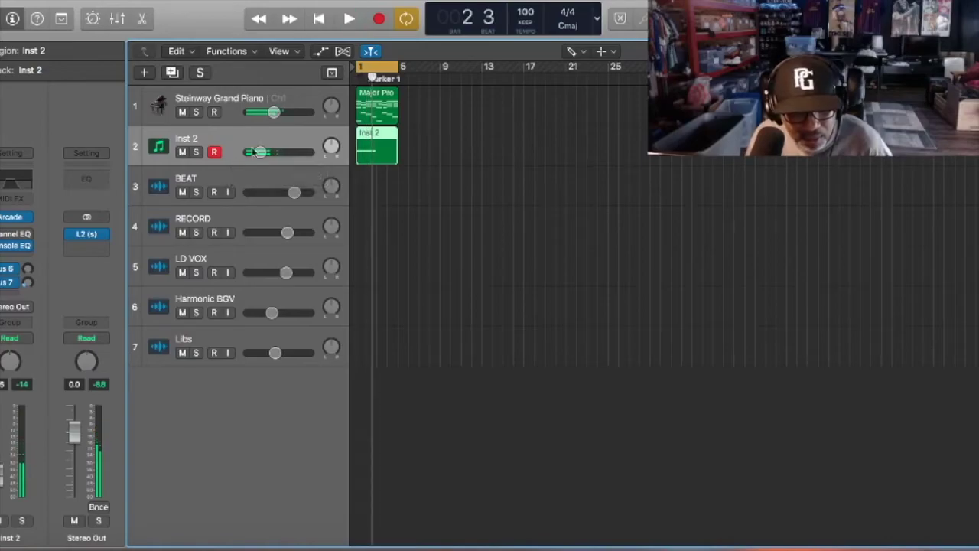
Add a stereo Space Designer reverb to Inst 2 with its default settings.
{"action": "left_click", "coordinate": [25, 258]}
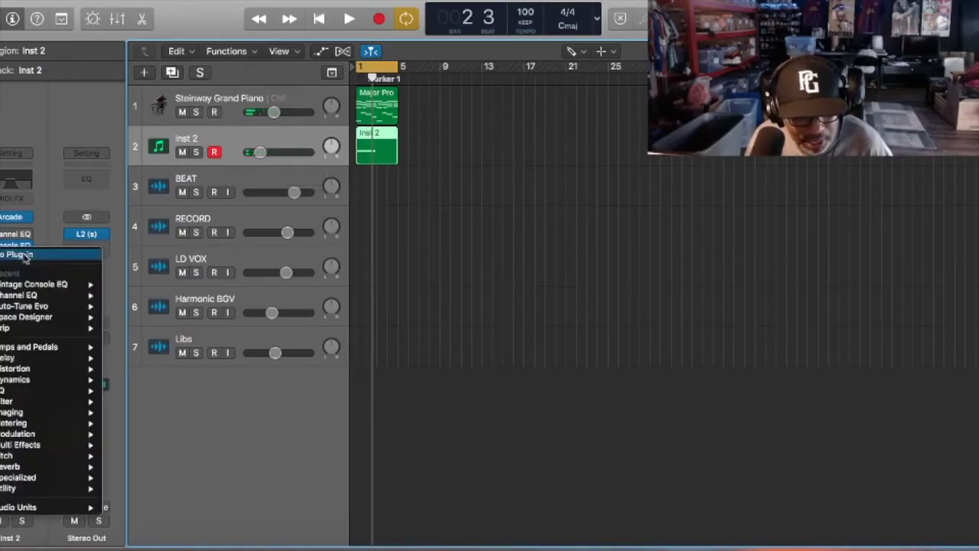
{"action": "mouse_move", "coordinate": [67, 319]}
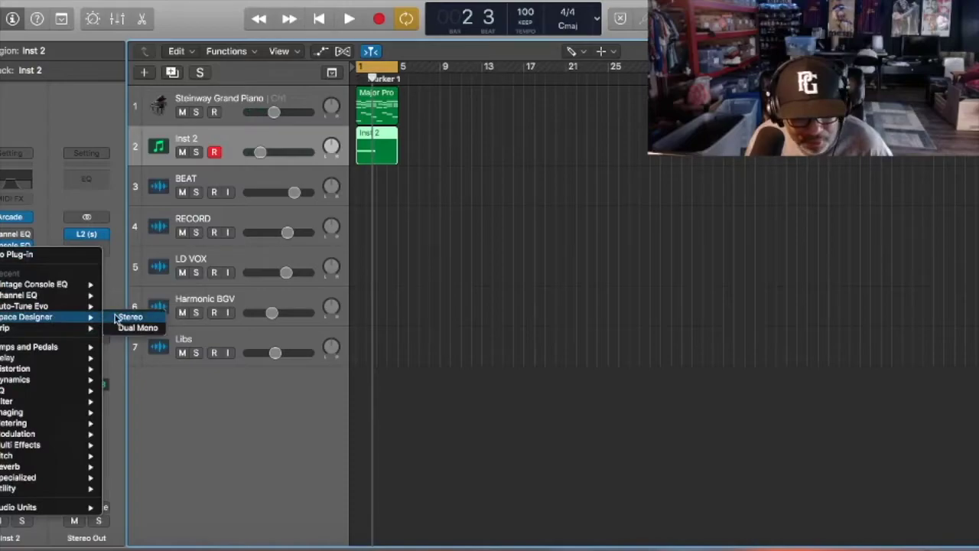
{"action": "left_click", "coordinate": [116, 320]}
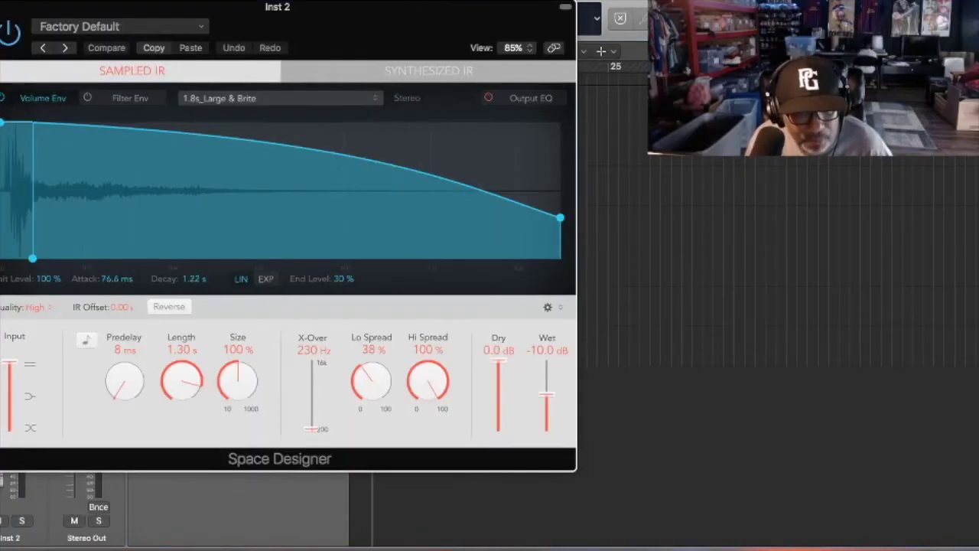
{"action": "key", "text": "super+w"}
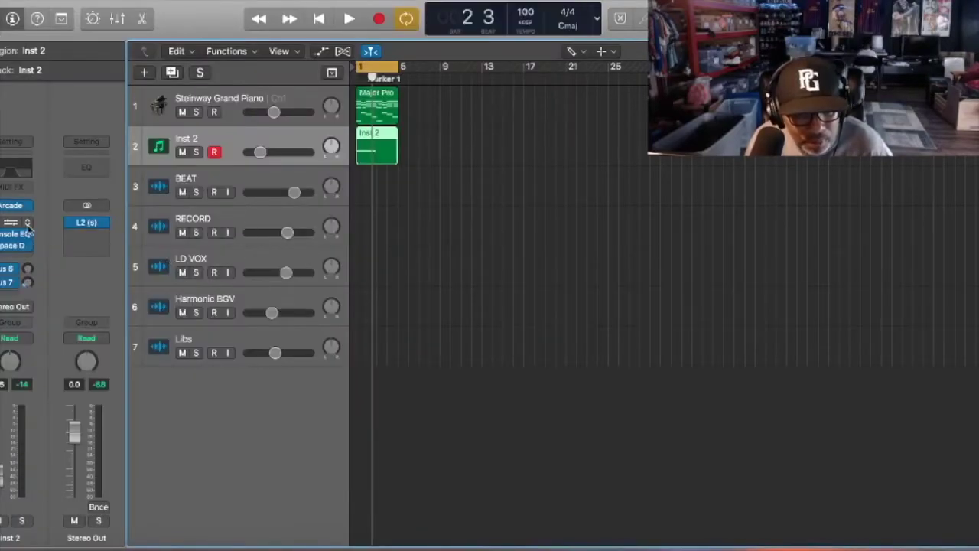
Play the loop and rebalance it by lowering Inst 2 slightly and raising the Steinway Grand Piano's volume.
{"action": "key", "text": "space"}
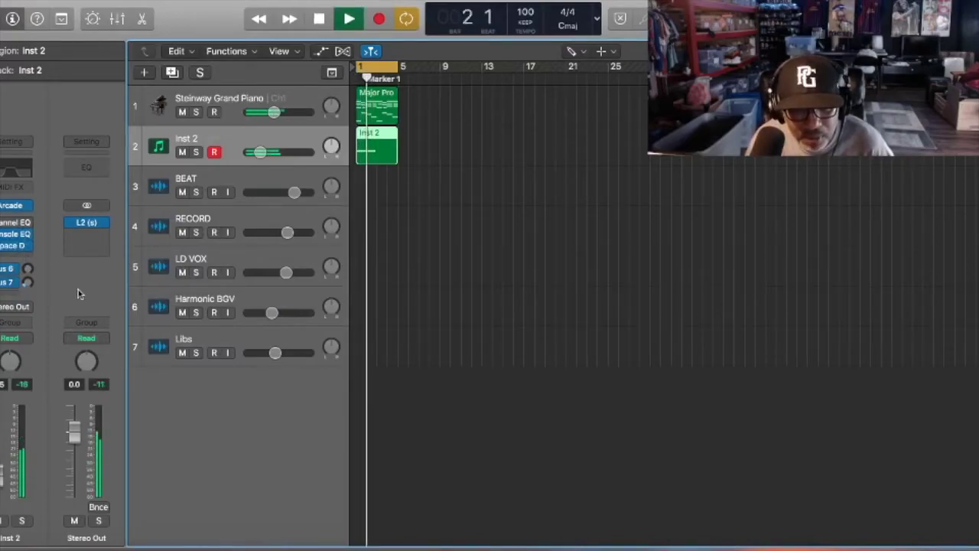
{"action": "left_click_drag", "start_coordinate": [256, 158], "coordinate": [253, 158]}
{"action": "left_click_drag", "start_coordinate": [274, 111], "coordinate": [280, 112]}
{"action": "key", "text": "space"}
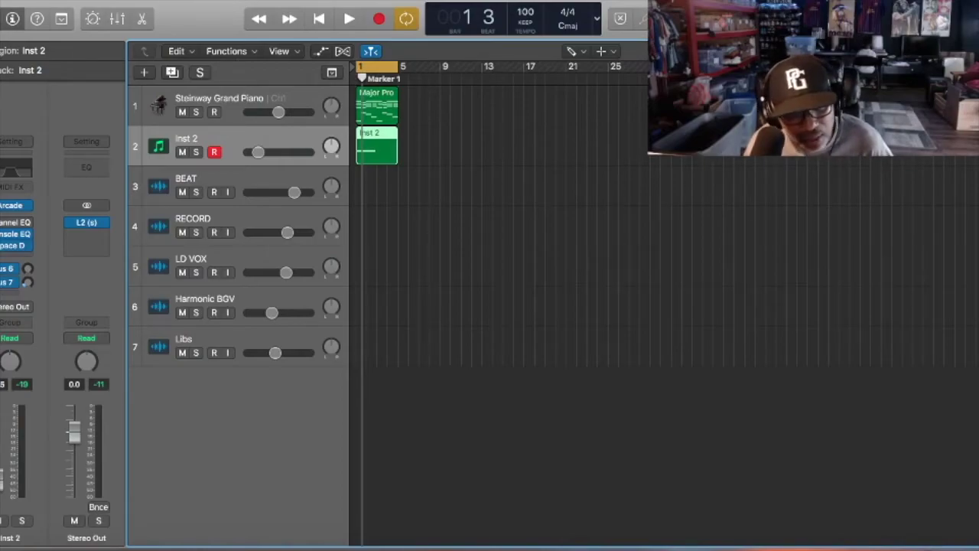
Open the Logic project "no 3 stripe riddim" from its folder as the source for importing tracks.
{"action": "left_click", "coordinate": [80, 0]}
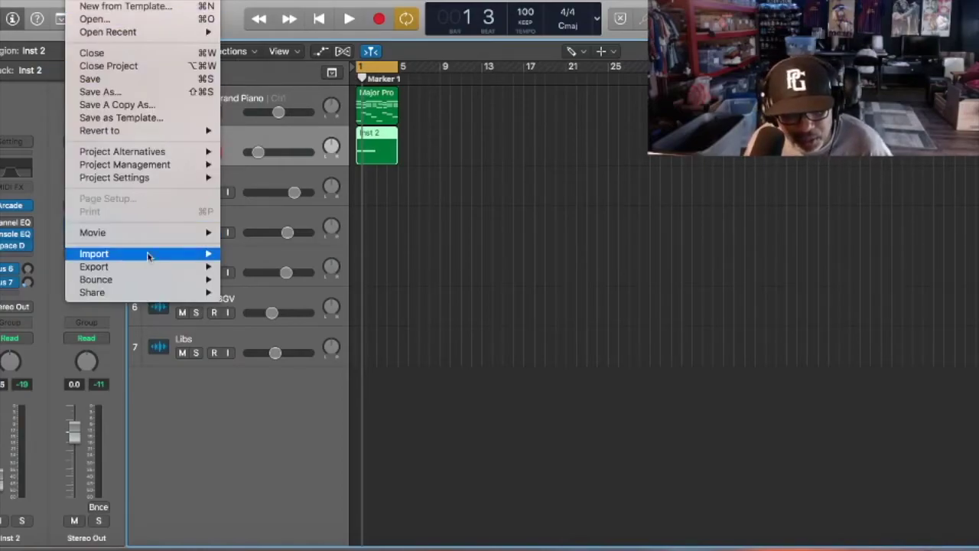
{"action": "mouse_move", "coordinate": [150, 259]}
{"action": "left_click", "coordinate": [264, 254]}
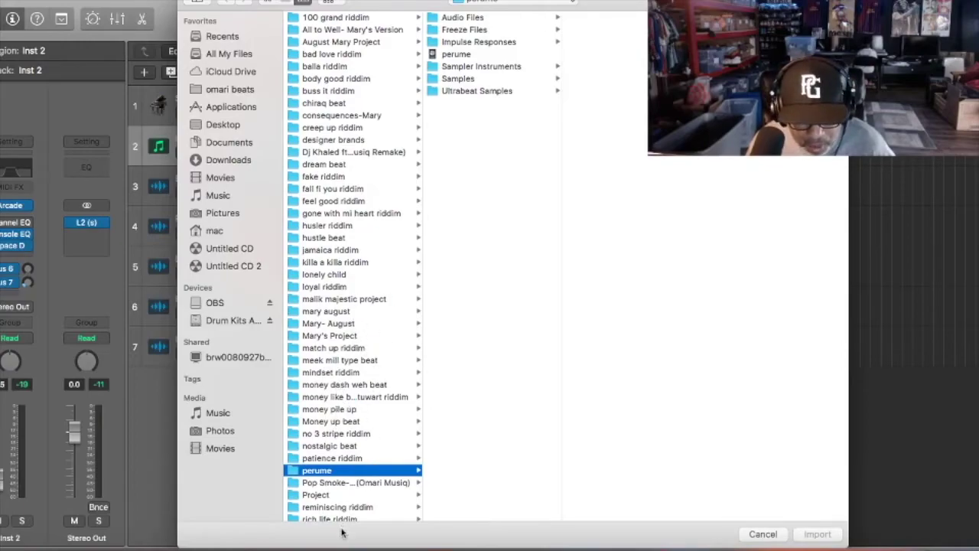
{"action": "left_click", "coordinate": [357, 435]}
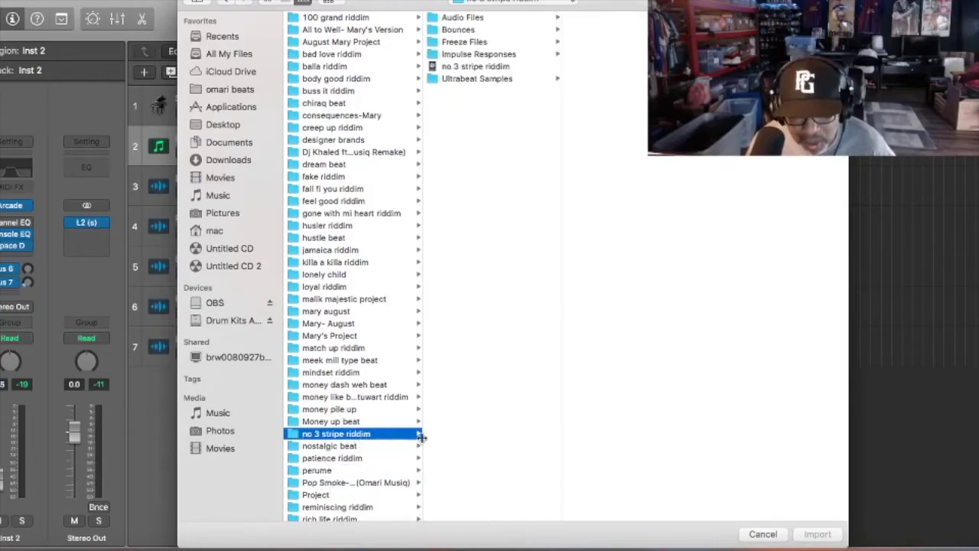
{"action": "left_click", "coordinate": [490, 68]}
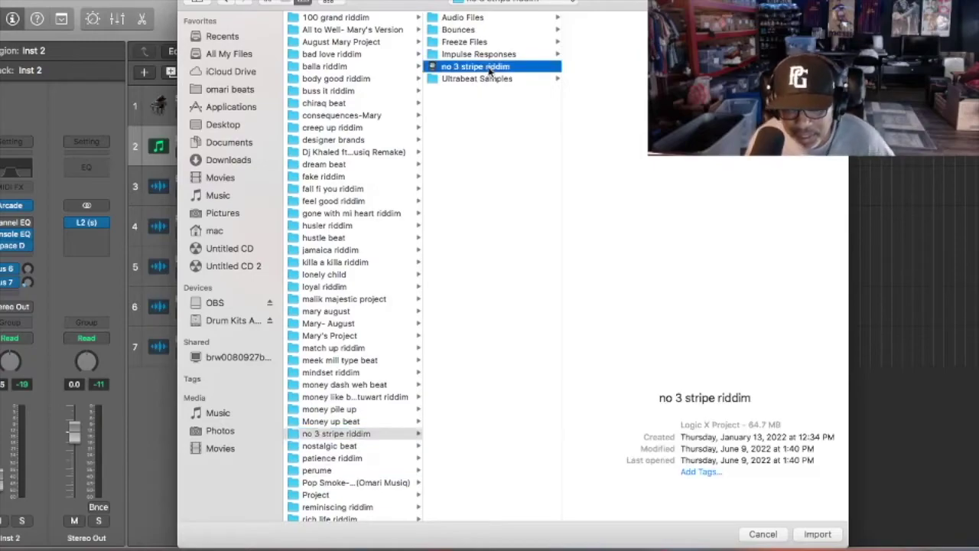
{"action": "double_click", "coordinate": [489, 68]}
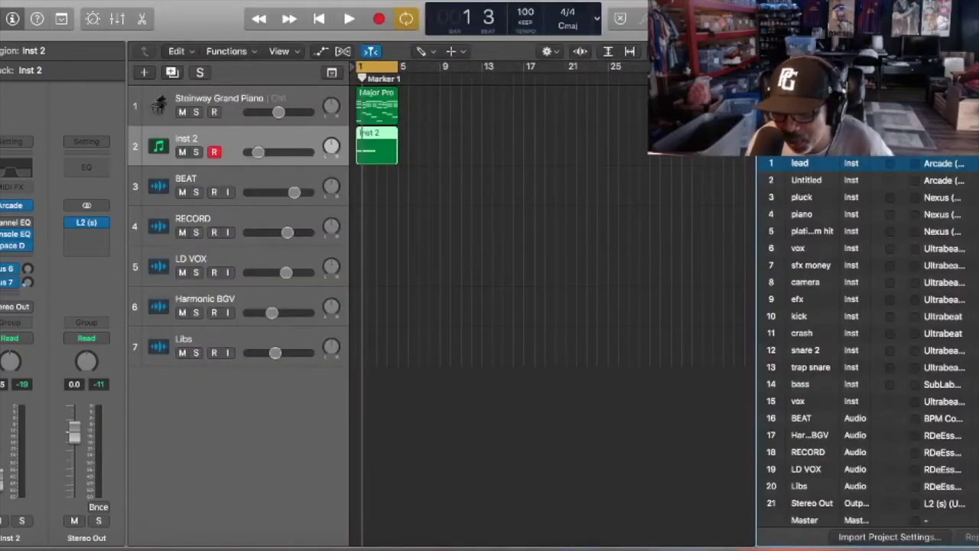
Choose the kick, crash, snare 2, trap snare and bass tracks for import with their content and plug-ins.
{"action": "left_click", "coordinate": [890, 316]}
{"action": "left_click", "coordinate": [916, 317]}
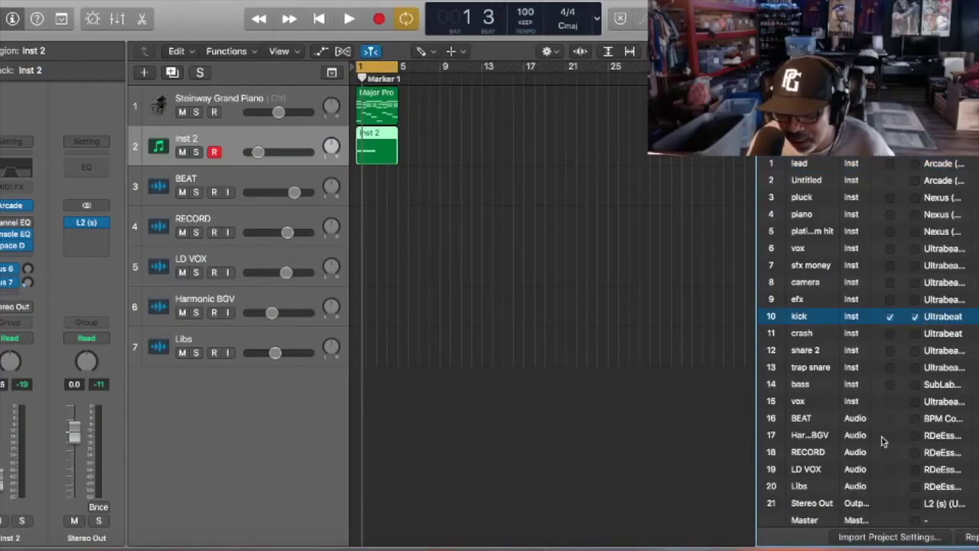
{"action": "left_click", "coordinate": [890, 351]}
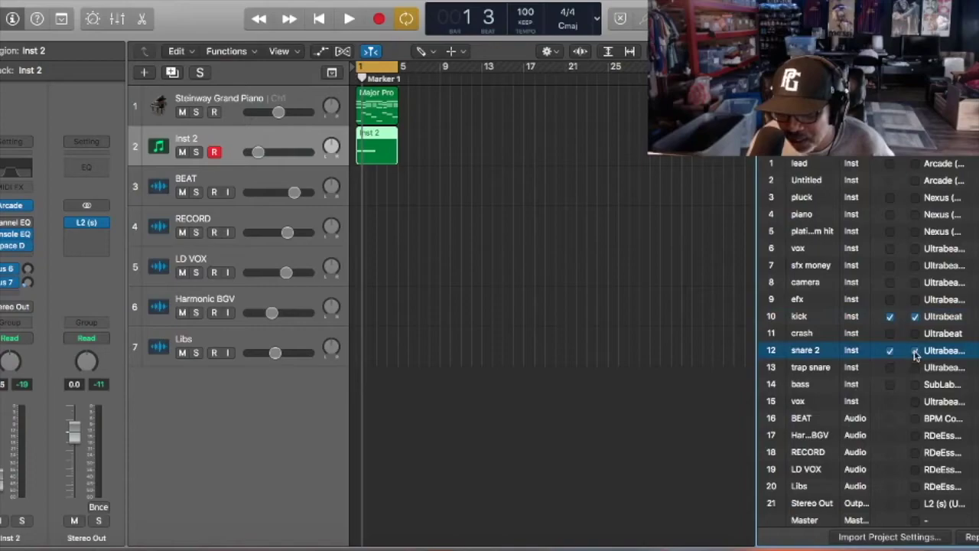
{"action": "left_click", "coordinate": [890, 334]}
{"action": "left_click", "coordinate": [914, 334]}
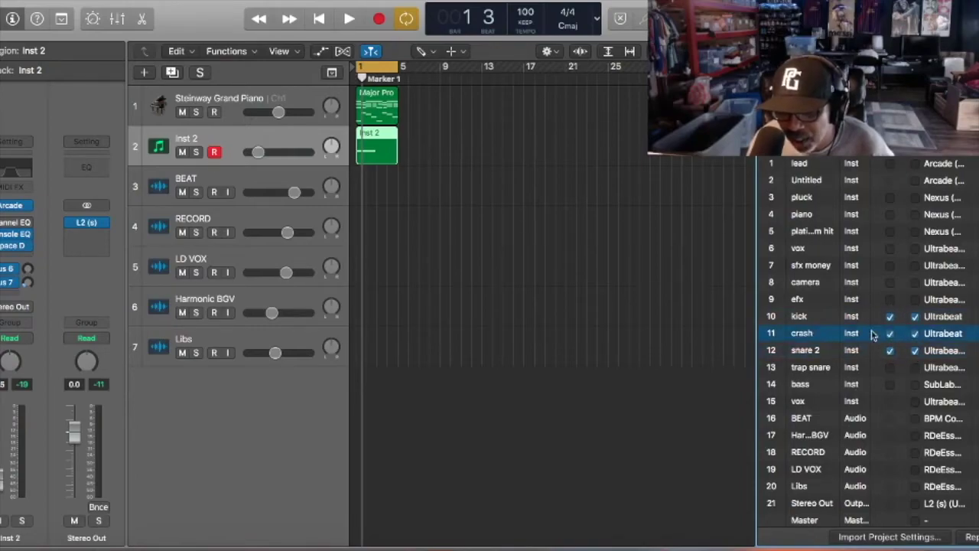
{"action": "left_click", "coordinate": [890, 368]}
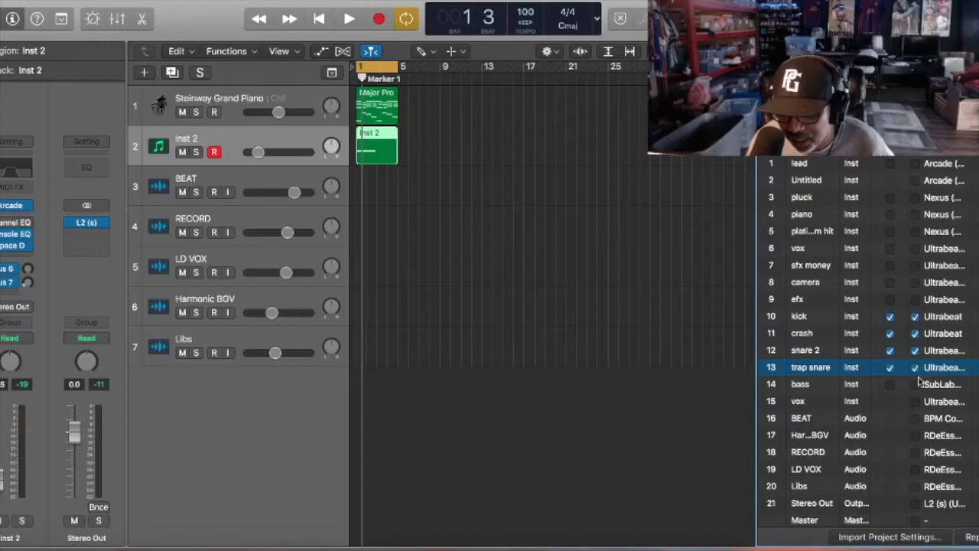
{"action": "left_click", "coordinate": [890, 384]}
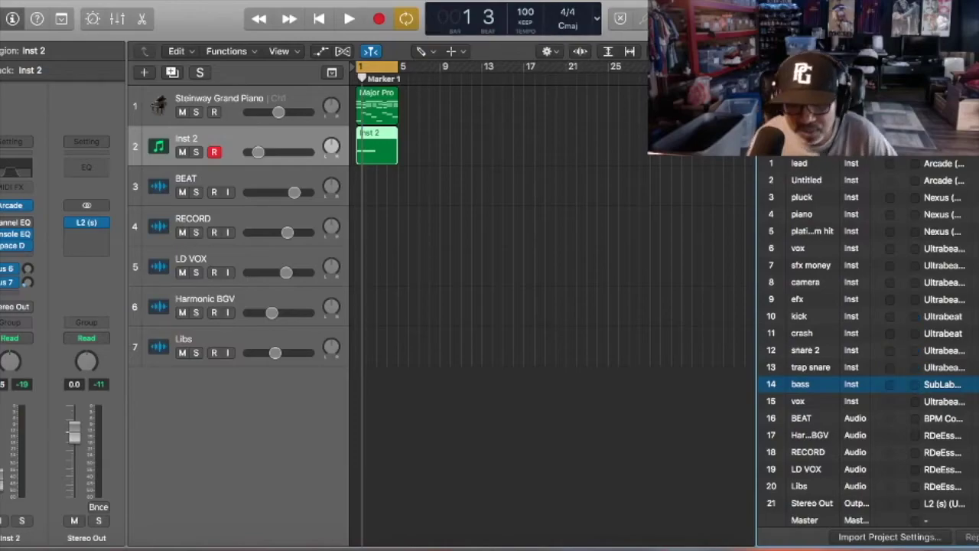
Import the chosen kick, crash, snare 2, trap snare and bass tracks into the project and hide the import browser.
{"action": "left_click", "coordinate": [971, 537]}
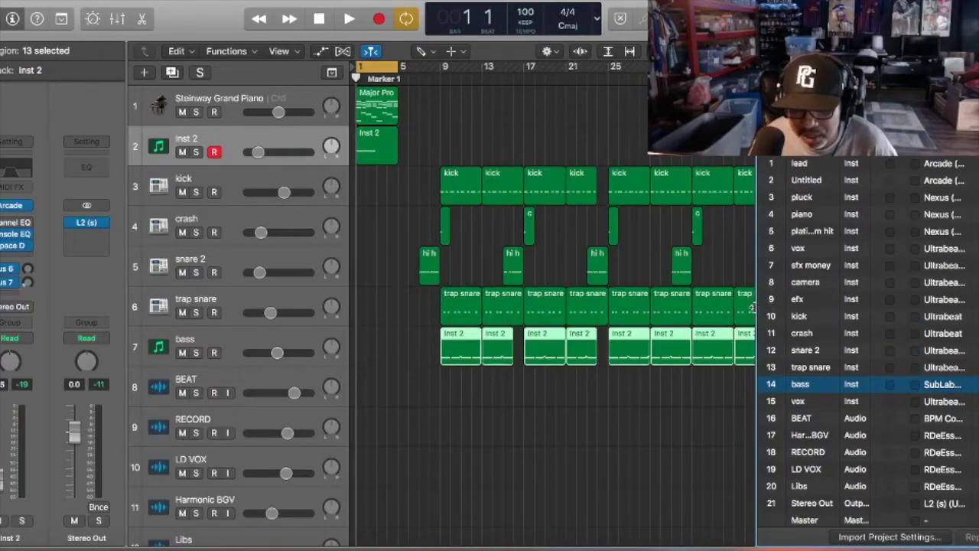
{"action": "left_click_drag", "start_coordinate": [753, 306], "coordinate": [971, 313]}
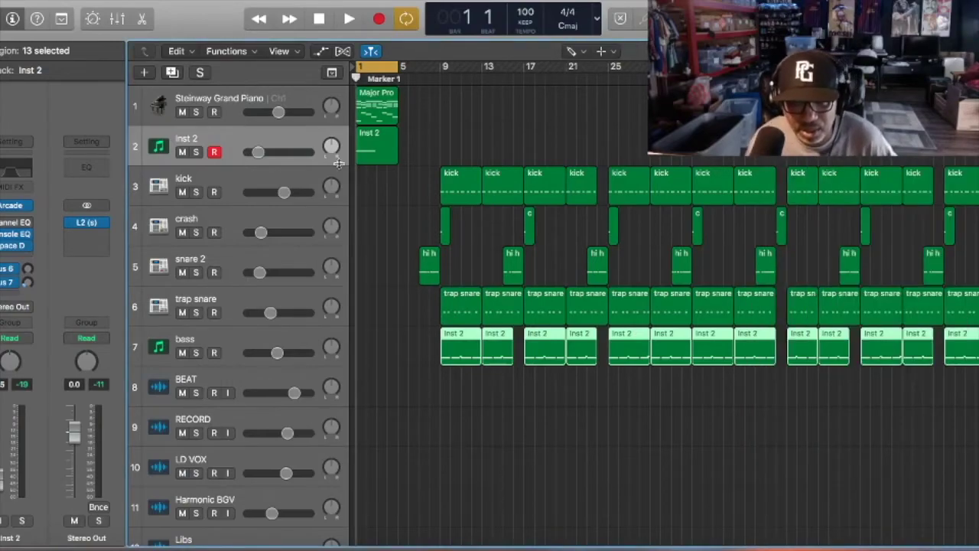
Switch to the Pointer Tool and repeat the Steinway Grand Piano and Inst 2 regions together up to bar 17.
{"action": "left_click", "coordinate": [572, 53]}
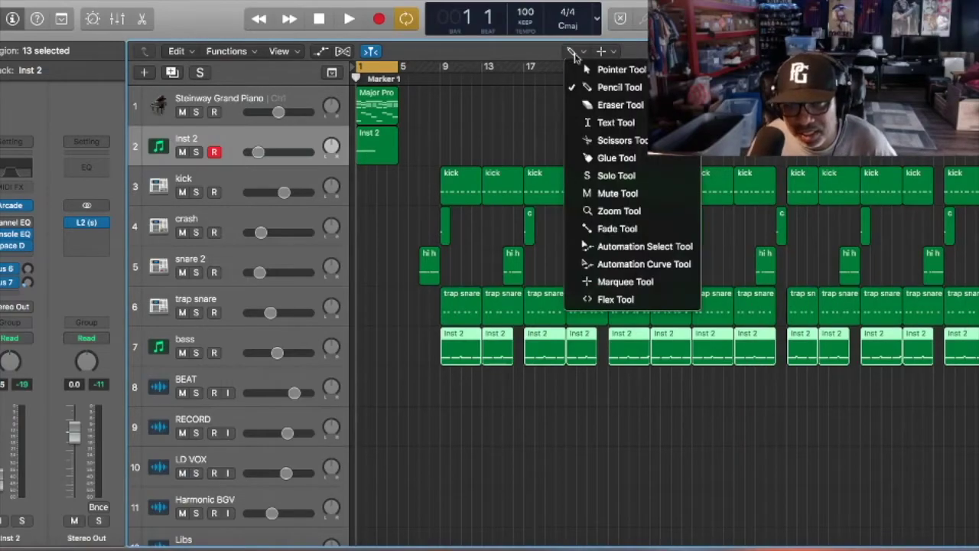
{"action": "left_click", "coordinate": [584, 70]}
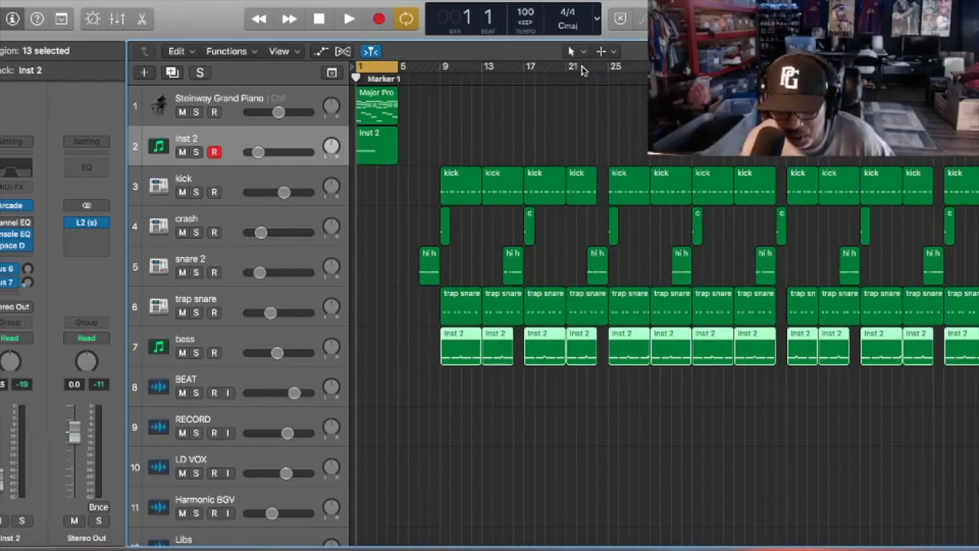
{"action": "left_click_drag", "start_coordinate": [384, 205], "coordinate": [378, 124]}
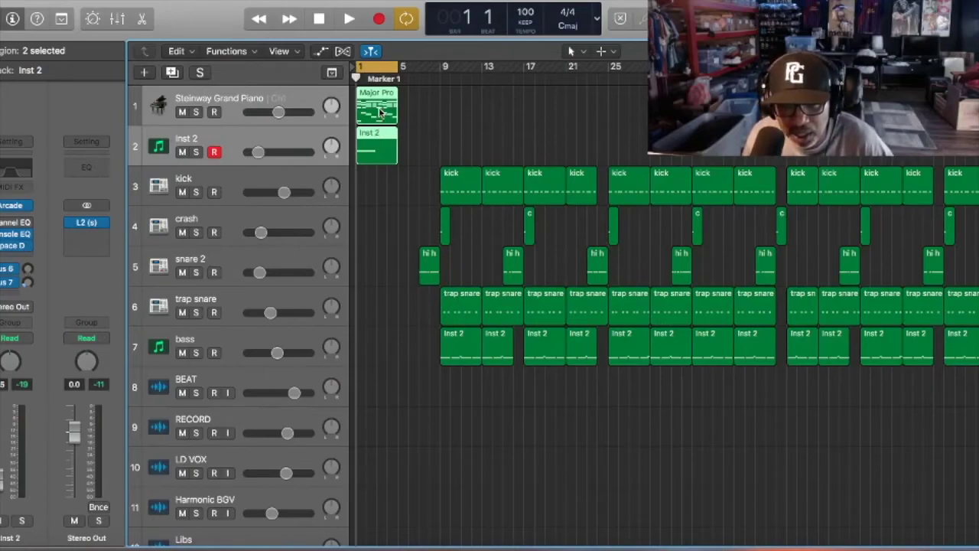
{"action": "left_click_drag", "start_coordinate": [380, 113], "coordinate": [514, 127]}
Copy all eight piano and Inst 2 regions and paste them three times in succession from bar 17 to bar 65.
{"action": "left_click_drag", "start_coordinate": [558, 96], "coordinate": [376, 162]}
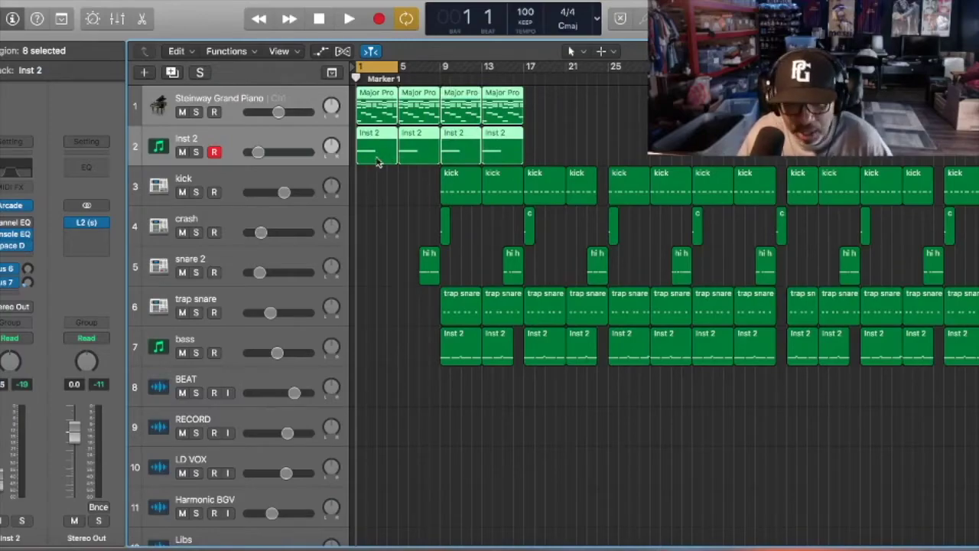
{"action": "left_click_drag", "start_coordinate": [491, 78], "coordinate": [522, 79]}
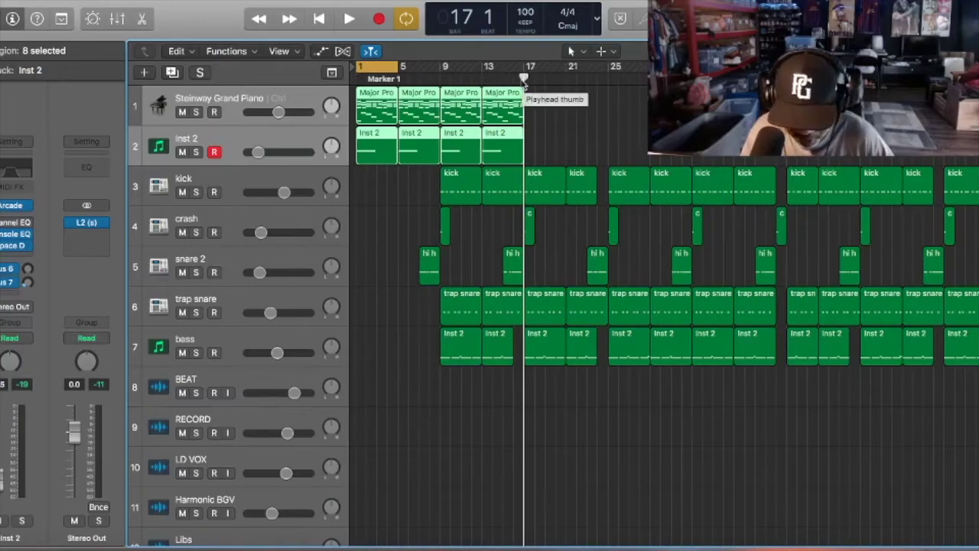
{"action": "key", "text": "super+v"}
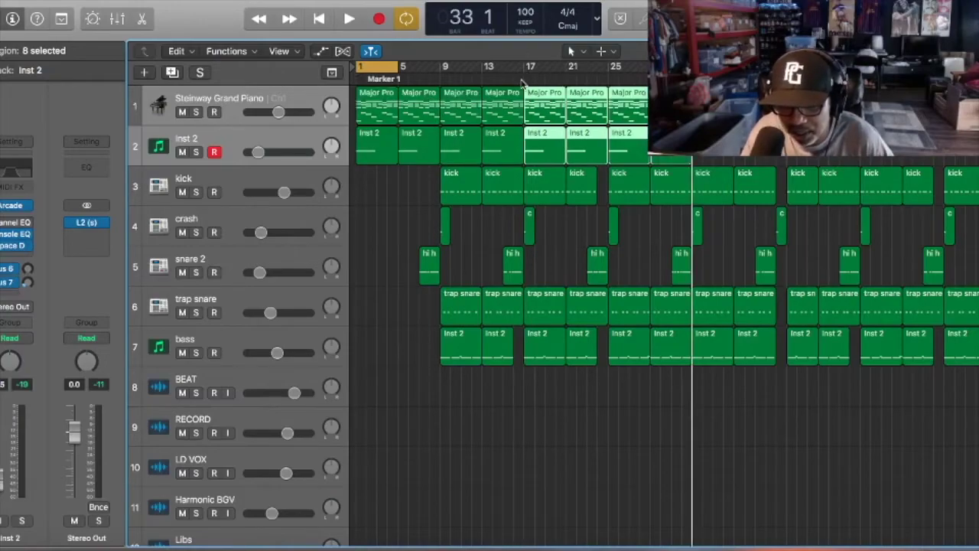
{"action": "key", "text": "super+v"}
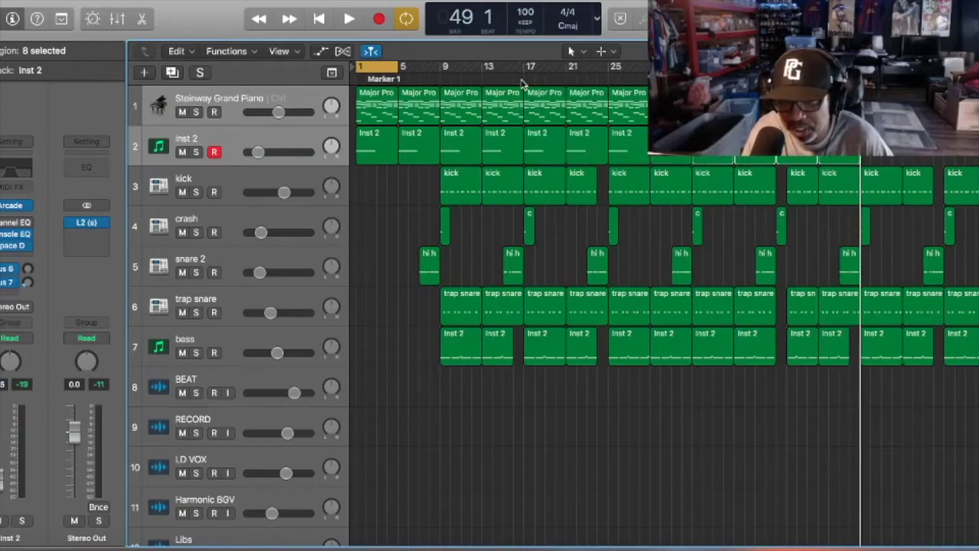
{"action": "key", "text": "super+v"}
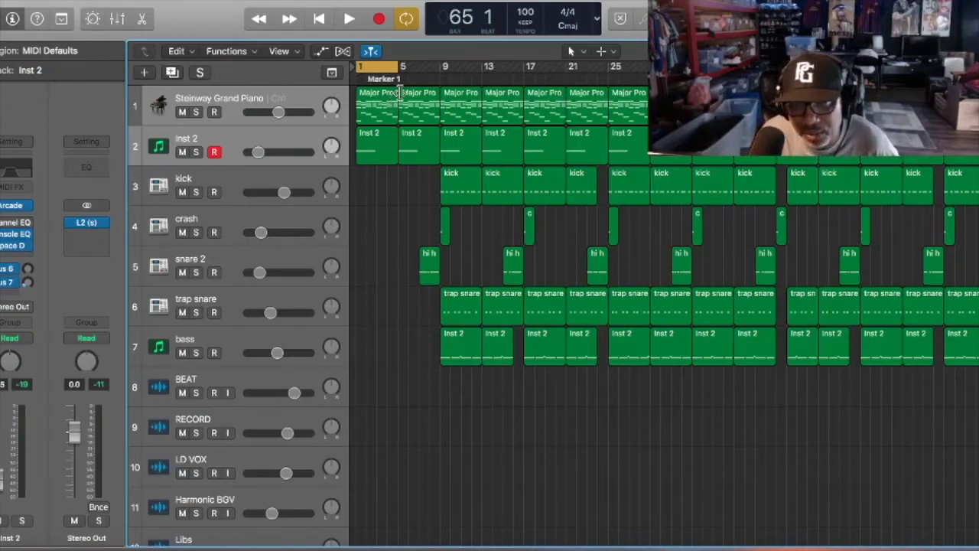
Extend the cycle range so it loops from bar 1 to bar 25.
{"action": "left_click_drag", "start_coordinate": [399, 67], "coordinate": [970, 300]}
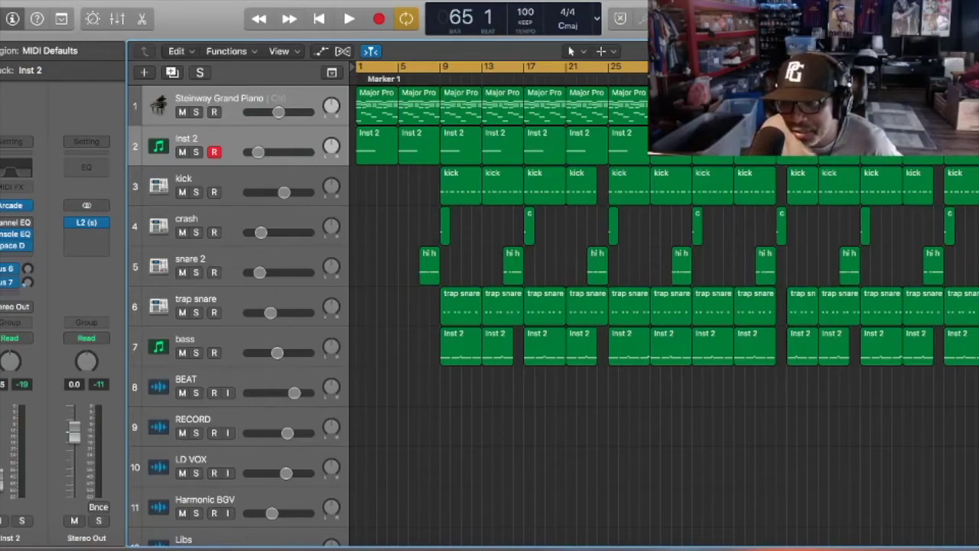
{"action": "left_click_drag", "start_coordinate": [933, 153], "coordinate": [612, 214]}
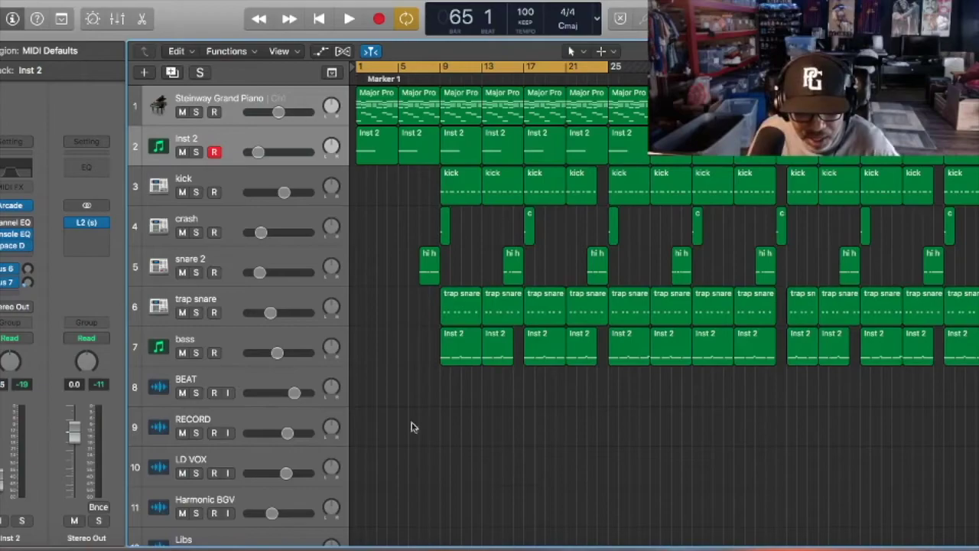
Open the first bass region at bar 9 in the Piano Roll and switch its editing tool to the Pointer Tool.
{"action": "left_click", "coordinate": [465, 356]}
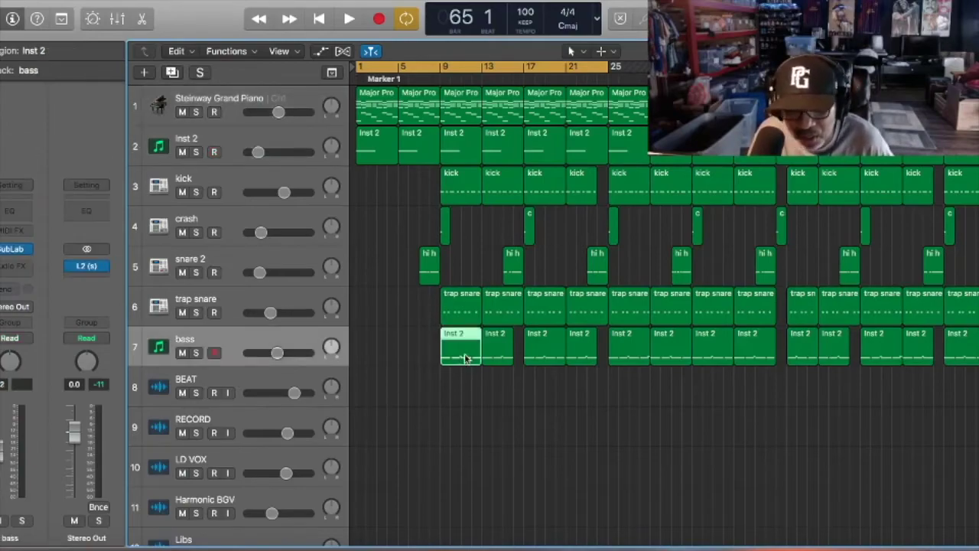
{"action": "left_click", "coordinate": [337, 2]}
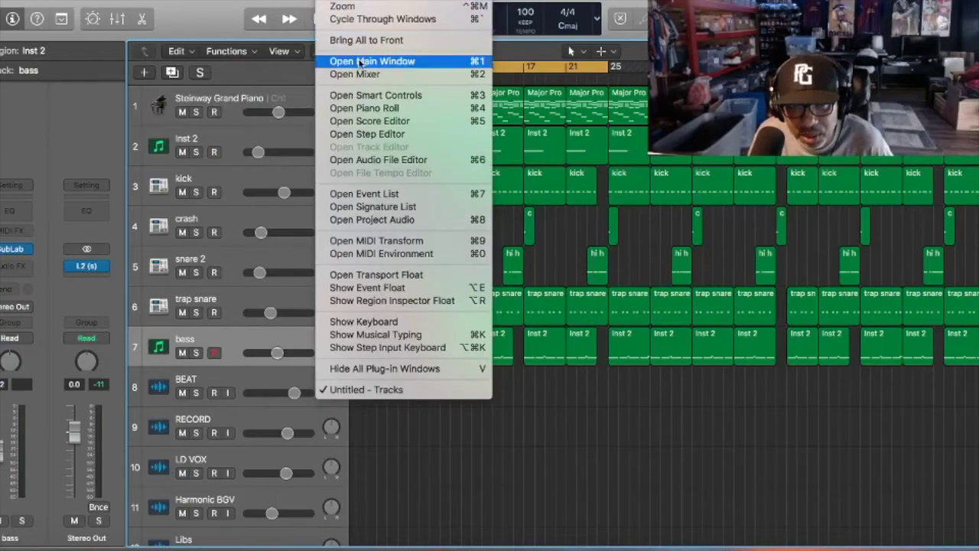
{"action": "left_click", "coordinate": [377, 111]}
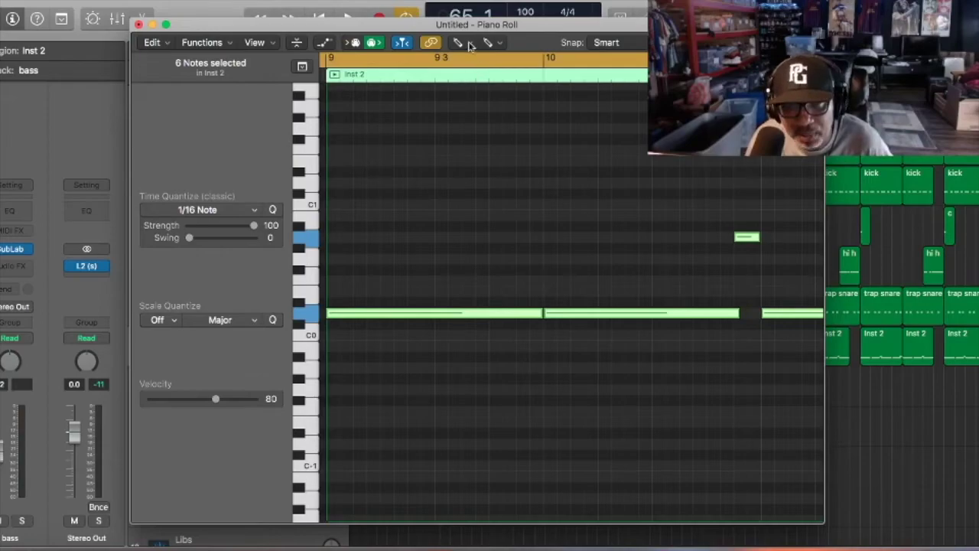
{"action": "left_click", "coordinate": [468, 43]}
{"action": "left_click", "coordinate": [489, 60]}
Lower the first two long bass notes to C0 and raise the short note at the end of bar 10 to C1.
{"action": "left_click_drag", "start_coordinate": [461, 161], "coordinate": [544, 431]}
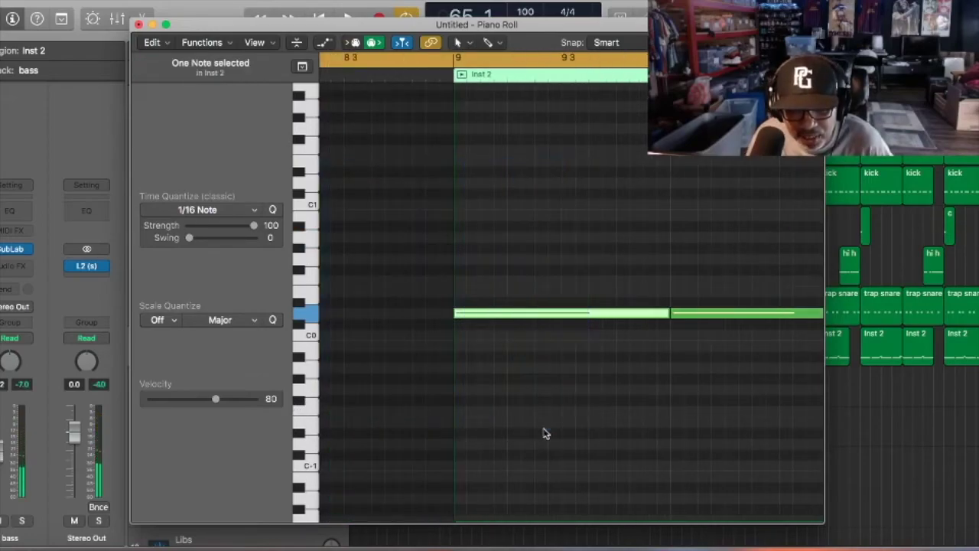
{"action": "left_click_drag", "start_coordinate": [507, 202], "coordinate": [685, 455]}
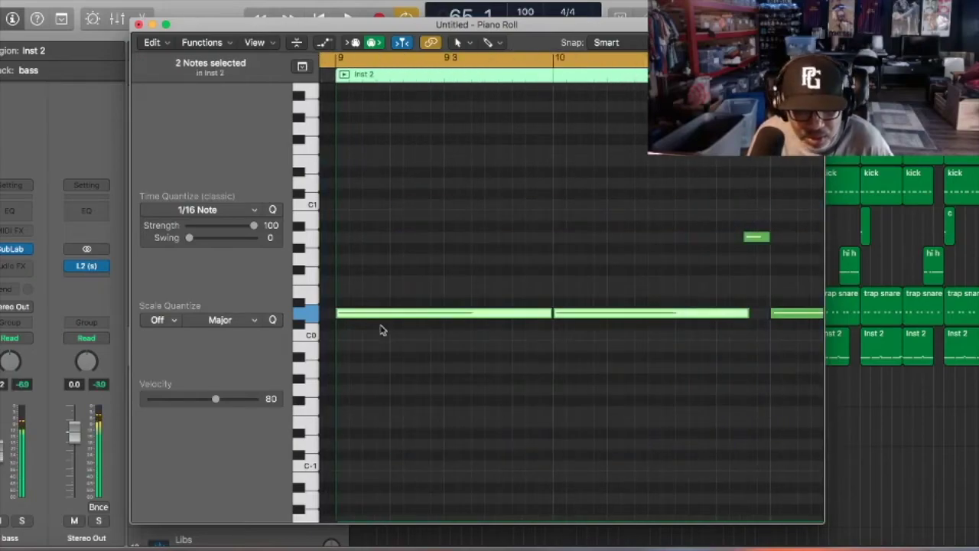
{"action": "mouse_move", "coordinate": [379, 315]}
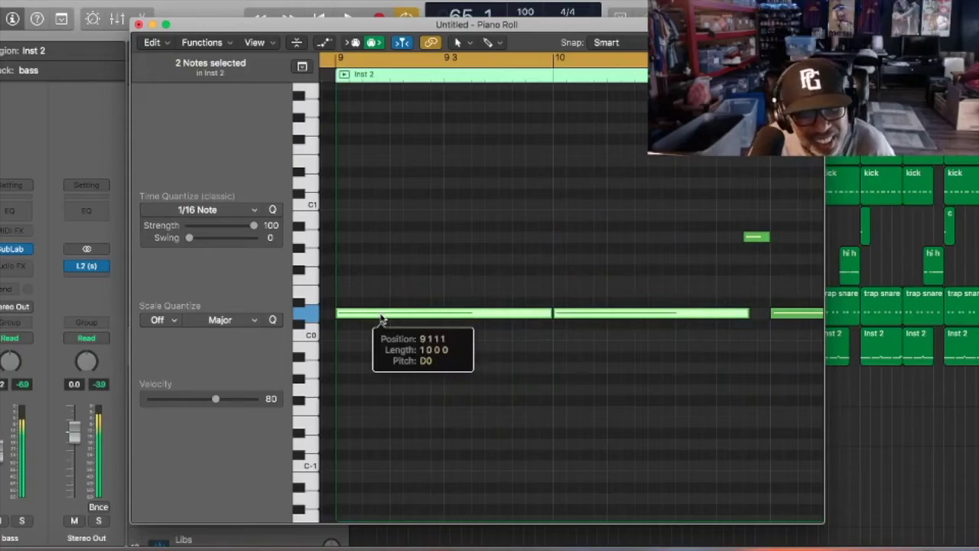
{"action": "left_click_drag", "start_coordinate": [383, 316], "coordinate": [384, 335]}
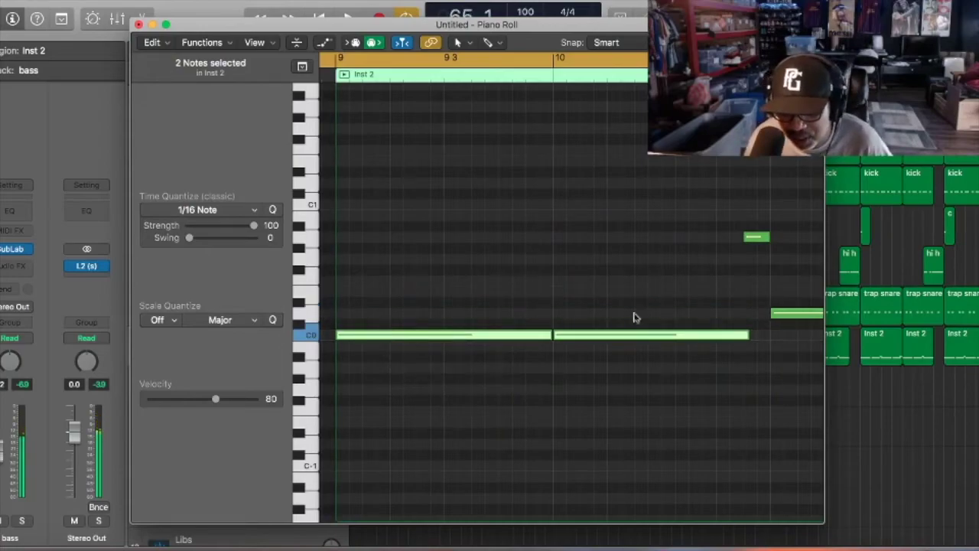
{"action": "left_click", "coordinate": [754, 238]}
{"action": "mouse_move", "coordinate": [754, 238]}
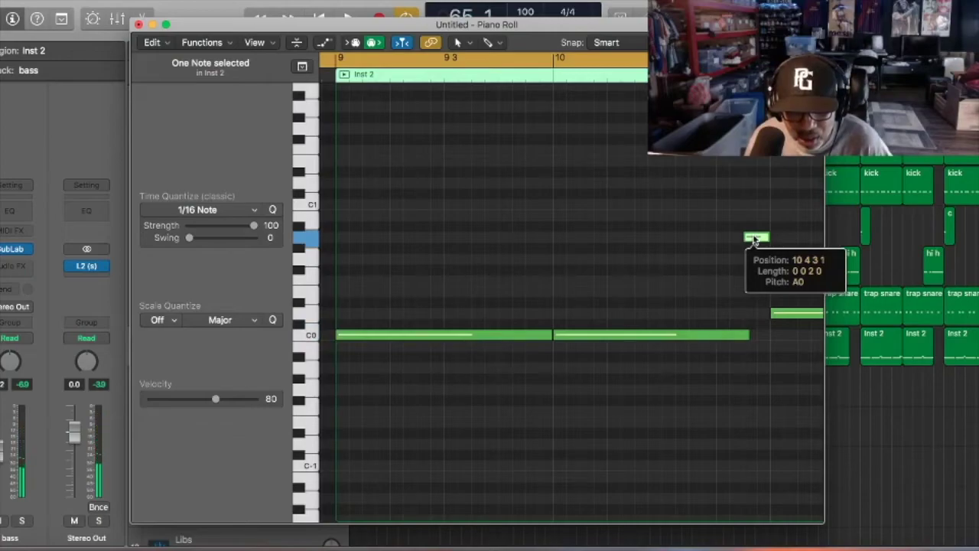
{"action": "left_click_drag", "start_coordinate": [754, 238], "coordinate": [754, 204]}
Lower the long bass notes in bars 11 and 12 to C0, raise the final short note to C1, and close the Piano Roll.
{"action": "left_click_drag", "start_coordinate": [790, 175], "coordinate": [819, 440]}
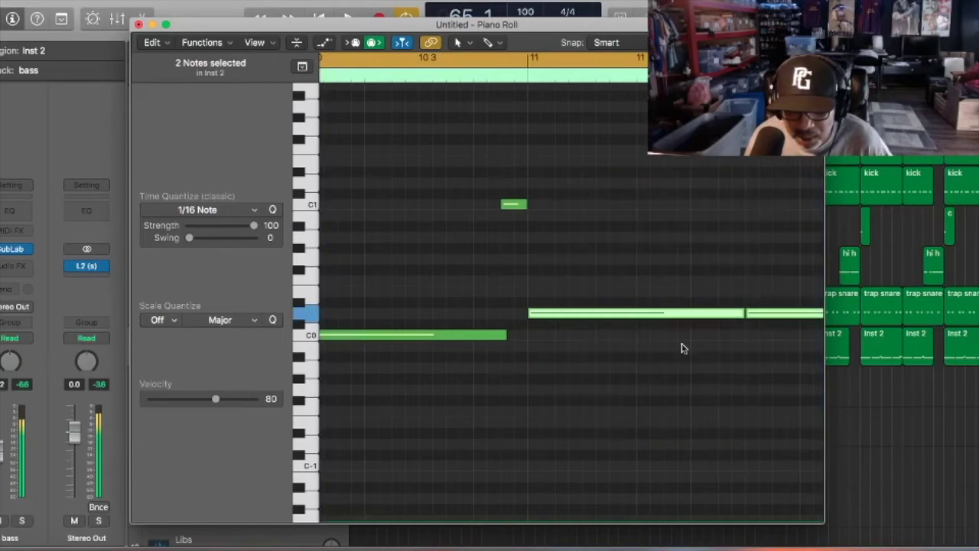
{"action": "left_click_drag", "start_coordinate": [639, 322], "coordinate": [634, 336]}
{"action": "left_click_drag", "start_coordinate": [773, 247], "coordinate": [834, 448]}
{"action": "left_click", "coordinate": [510, 238]}
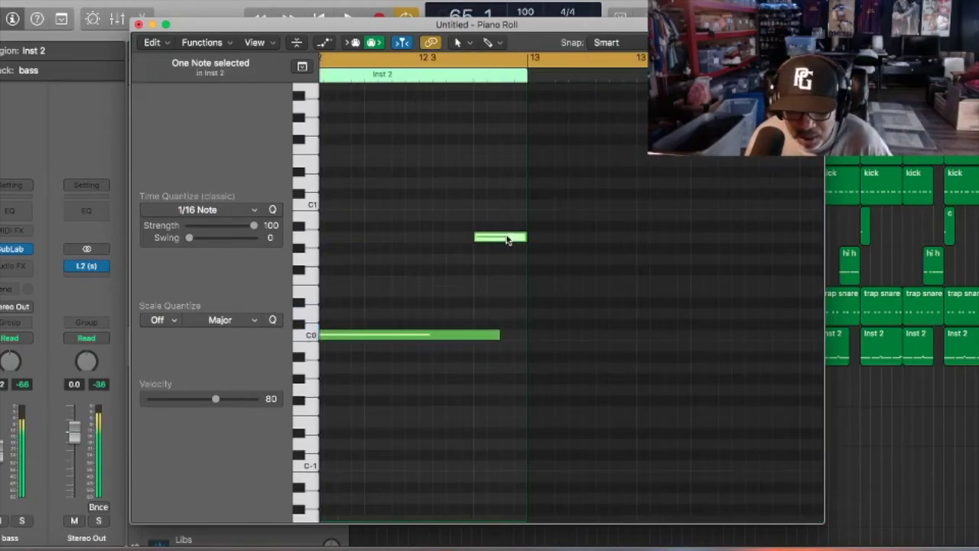
{"action": "left_click_drag", "start_coordinate": [507, 238], "coordinate": [505, 208]}
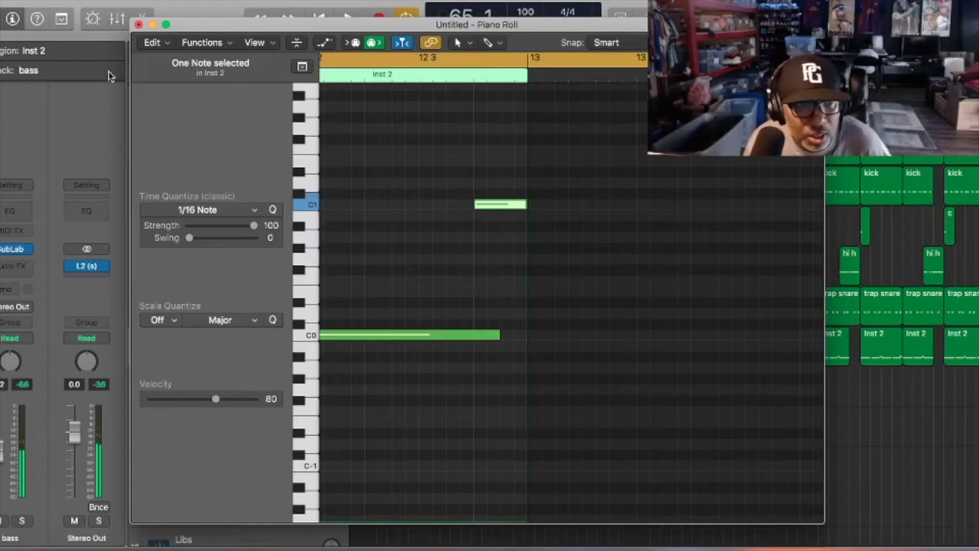
{"action": "left_click", "coordinate": [139, 25]}
Delete all the other bass regions and repeat the edited region at bar 9 back to back up to bar 25.
{"action": "left_click_drag", "start_coordinate": [488, 394], "coordinate": [951, 366]}
{"action": "key", "text": "Delete"}
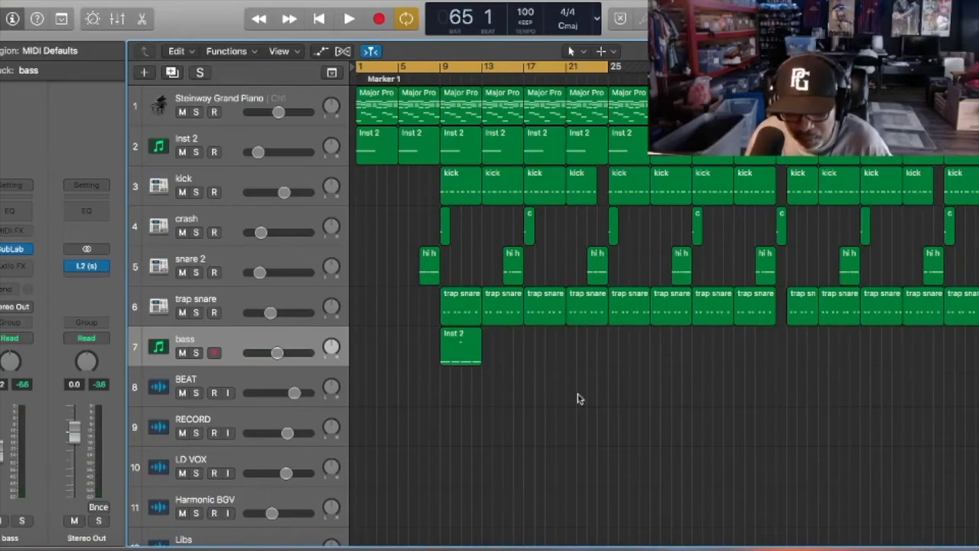
{"action": "left_click", "coordinate": [462, 350]}
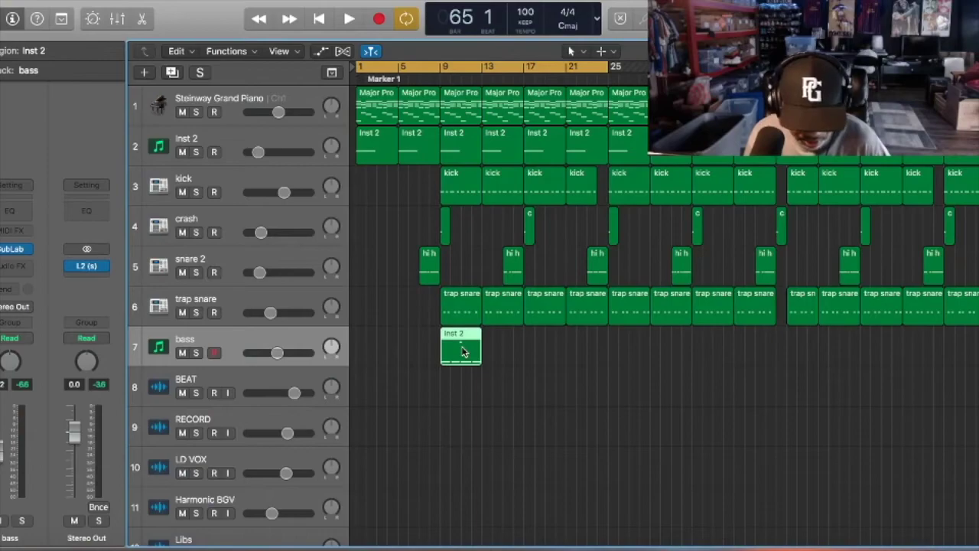
{"action": "left_click_drag", "start_coordinate": [462, 350], "coordinate": [508, 357]}
Copy the four bass regions and paste them three times in succession from bar 25 to bar 73.
{"action": "left_click_drag", "start_coordinate": [543, 356], "coordinate": [454, 398]}
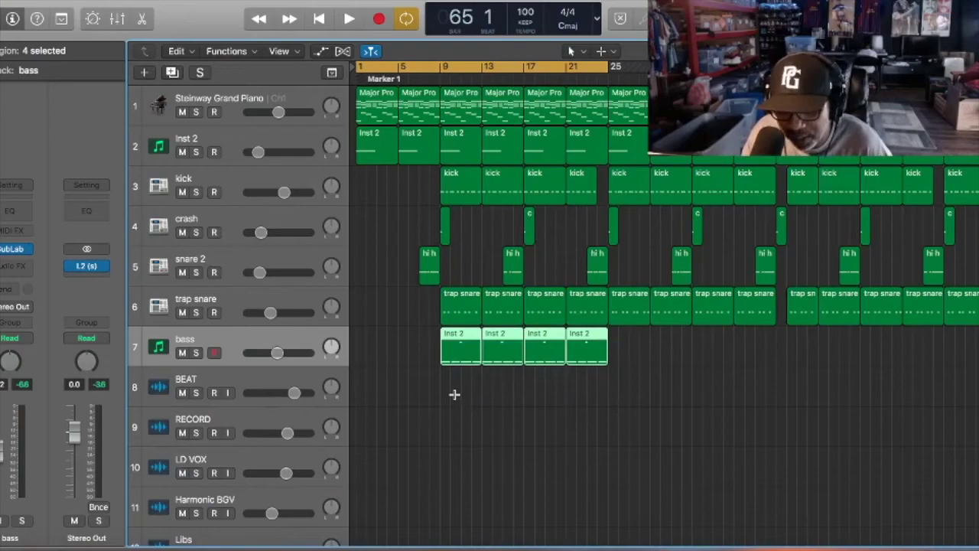
{"action": "mouse_move", "coordinate": [591, 82]}
{"action": "left_mouse_down"}
{"action": "mouse_move", "coordinate": [619, 82]}
{"action": "mouse_move", "coordinate": [608, 80]}
{"action": "left_mouse_up"}
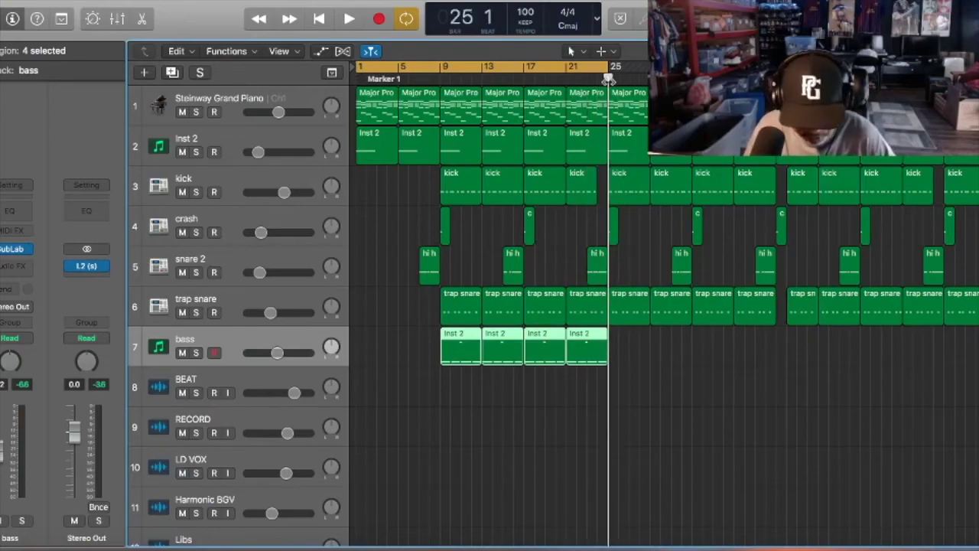
{"action": "key", "text": "super+v"}
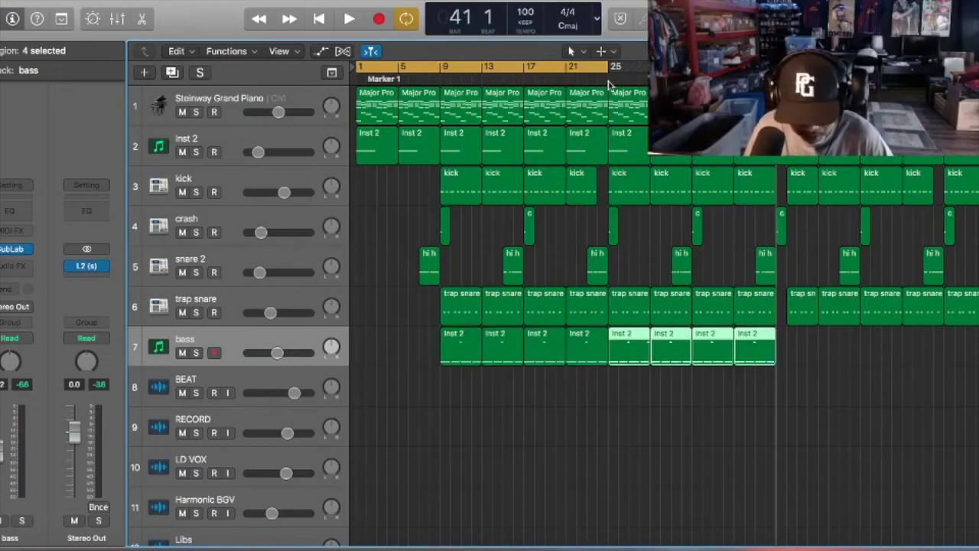
{"action": "key", "text": "super+v"}
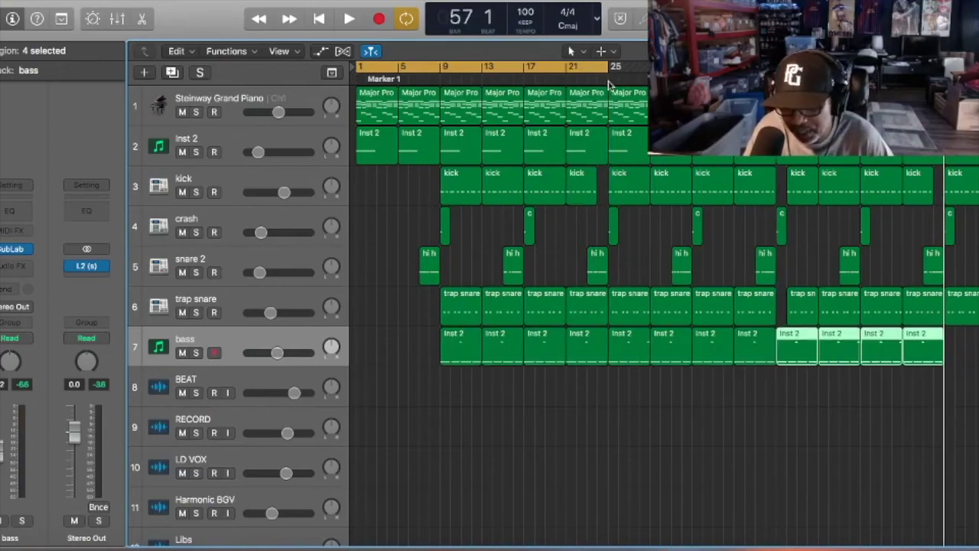
{"action": "key", "text": "super+v"}
Delete the three bass regions that extend past the end of the kick and trap snare tracks.
{"action": "left_click", "coordinate": [819, 280]}
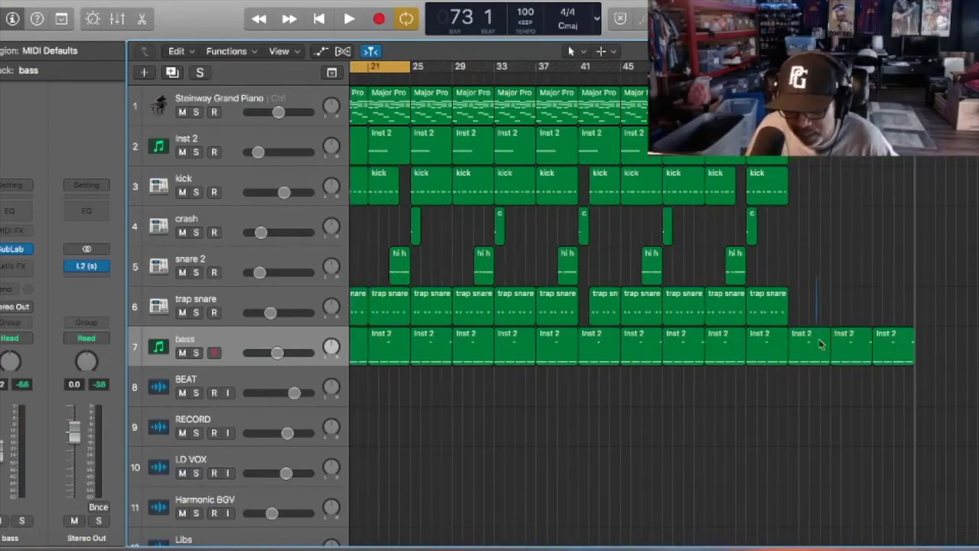
{"action": "left_click_drag", "start_coordinate": [820, 344], "coordinate": [898, 411]}
{"action": "key", "text": "Delete"}
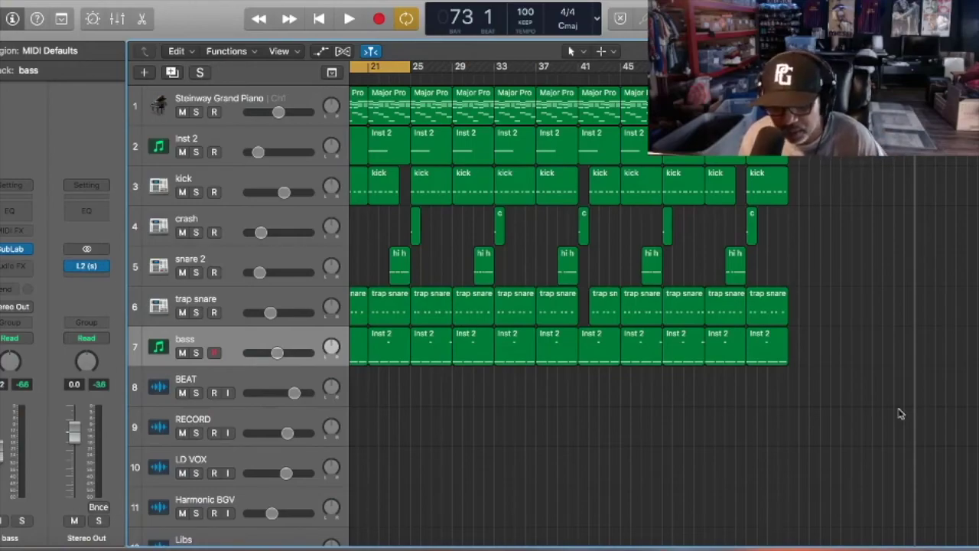
Play the arrangement from the start, and solo the Steinway Grand Piano track to hear its opening bars alone.
{"action": "key", "text": "space"}
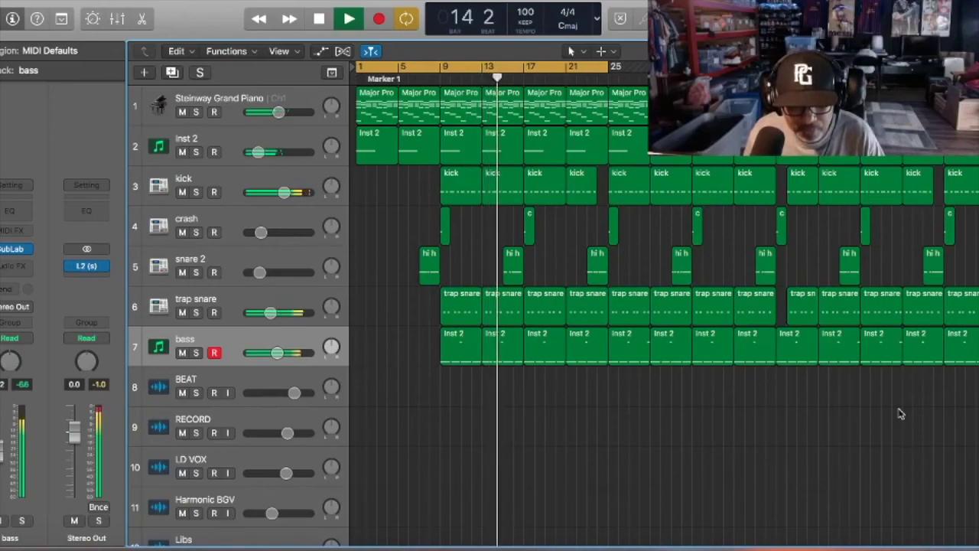
{"action": "key", "text": "space"}
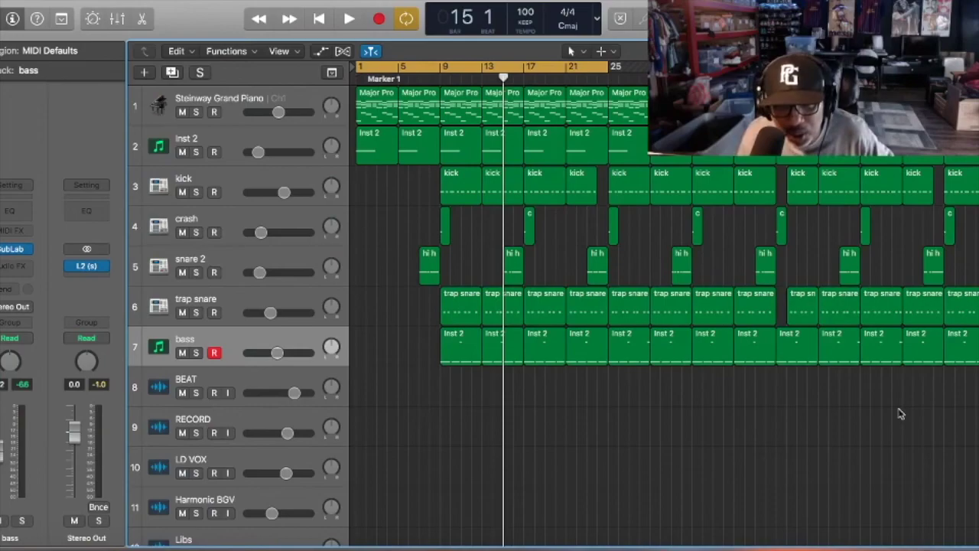
{"action": "left_click", "coordinate": [197, 112]}
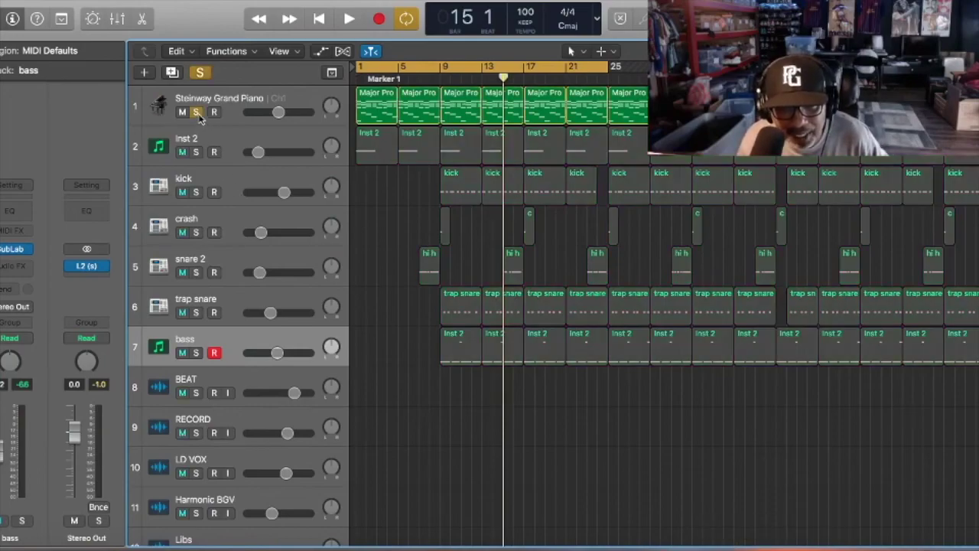
{"action": "key", "text": "space"}
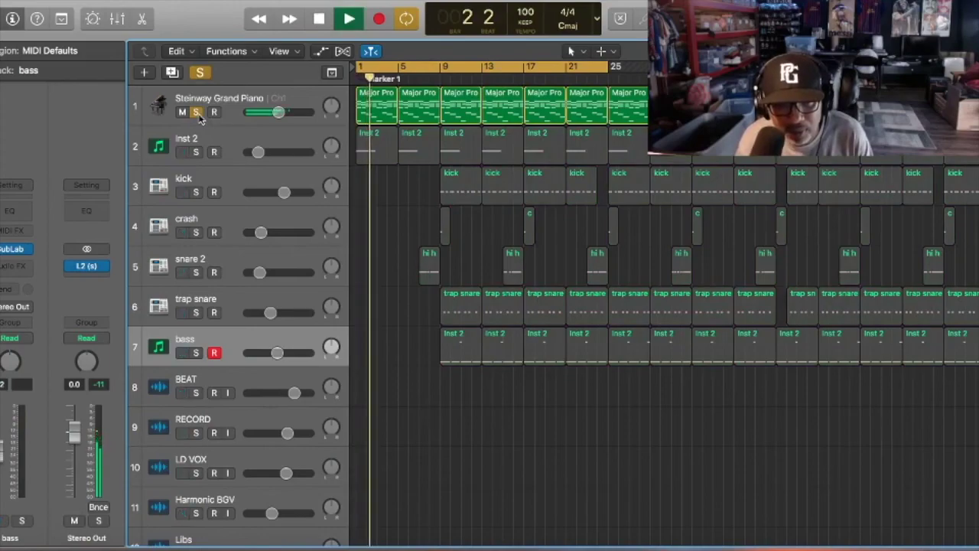
{"action": "key", "text": "space"}
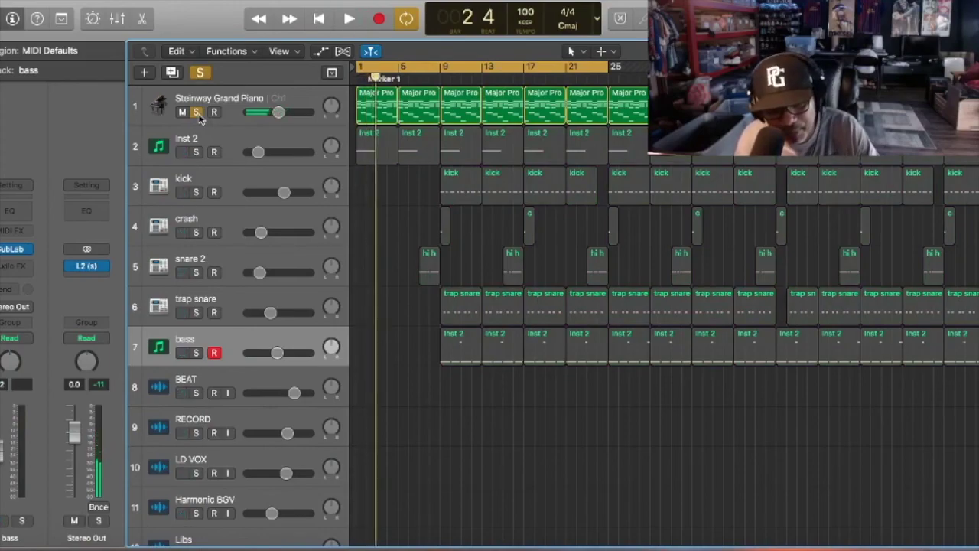